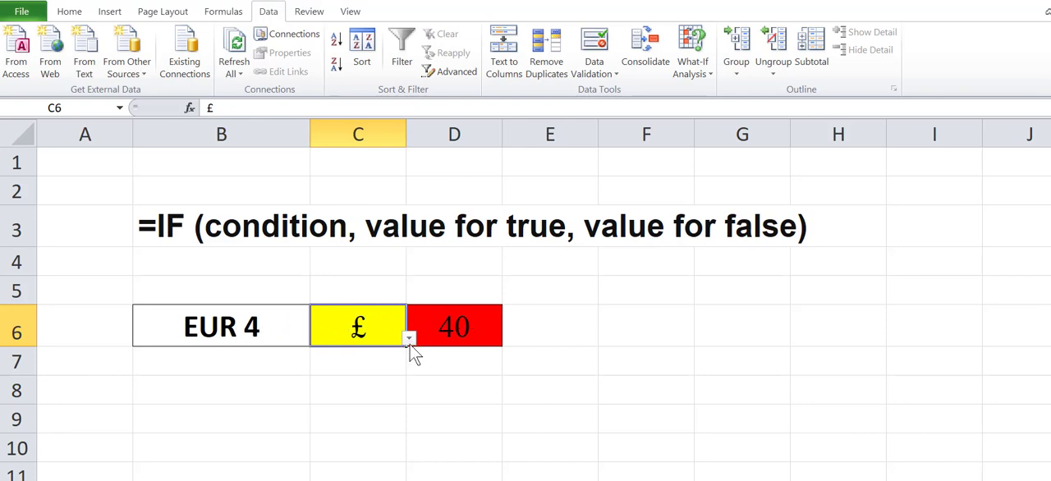
Step: Switch the target currency in C6 to UGX and then to CNY
{"action": "left_click", "coordinate": [409, 339]}
{"action": "left_click", "coordinate": [292, 376]}
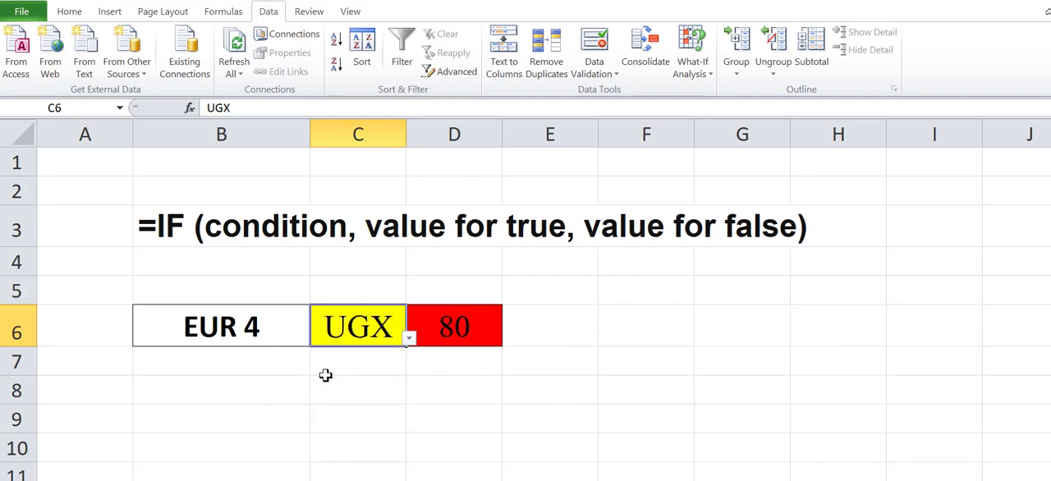
{"action": "left_click", "coordinate": [409, 338]}
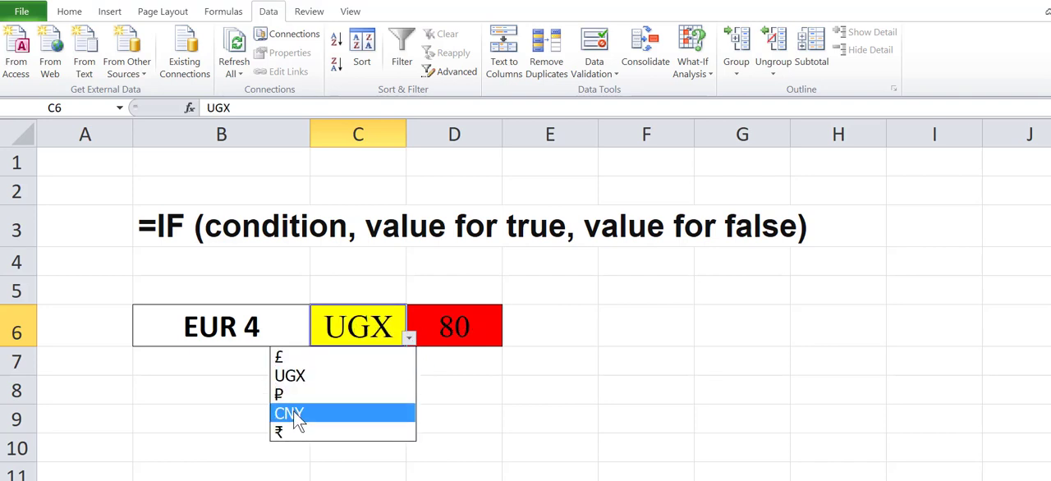
{"action": "left_click", "coordinate": [291, 413]}
Step: Set the EUR amount in cell B6 to 15
{"action": "left_click", "coordinate": [251, 321]}
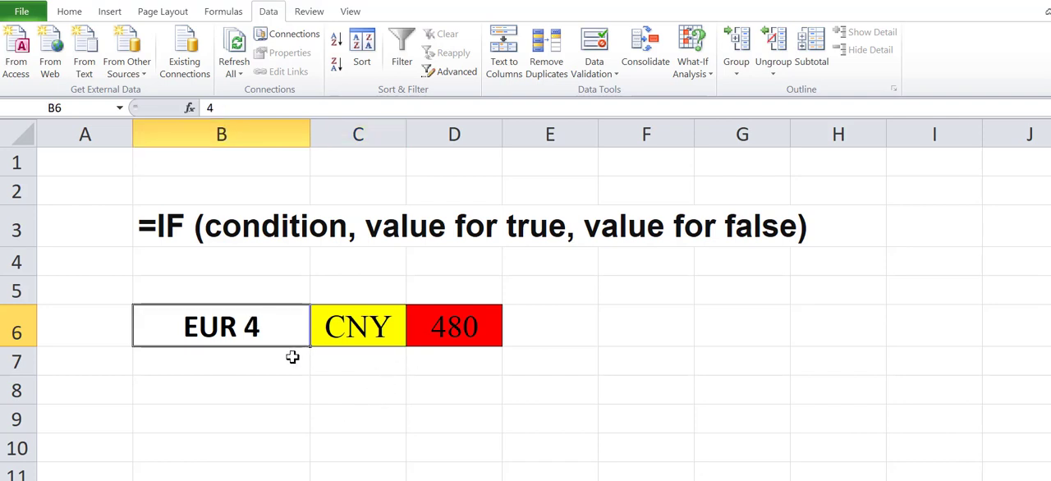
{"action": "type", "text": "15"}
{"action": "key", "text": "Return"}
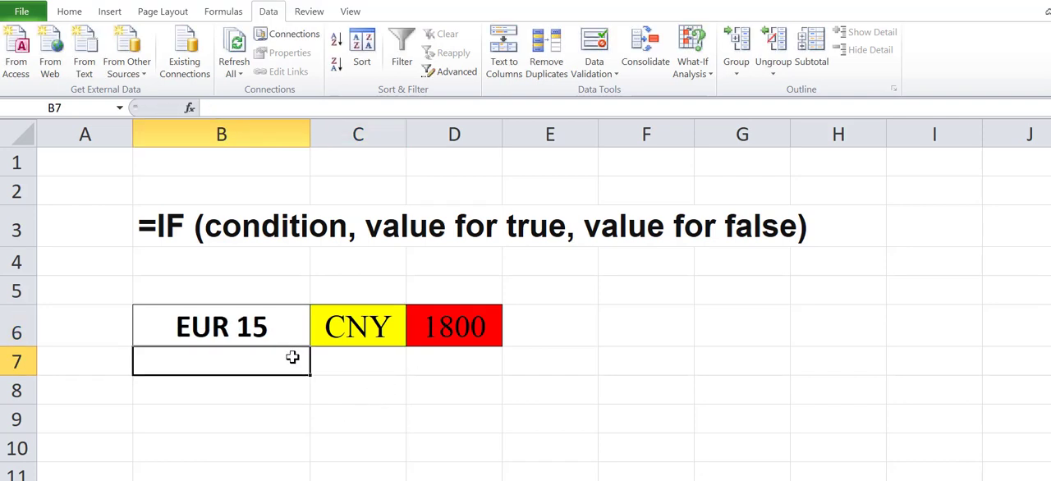
Step: Switch the target currency in C6 through ₹, ₽, UGX and CNY, ending on UGX
{"action": "left_click", "coordinate": [375, 327]}
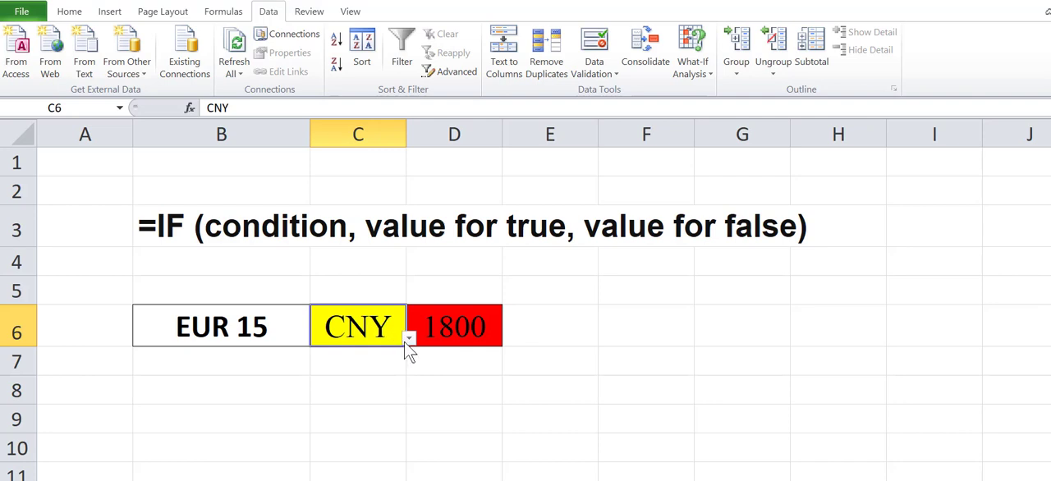
{"action": "left_click", "coordinate": [408, 339]}
{"action": "left_click", "coordinate": [279, 429]}
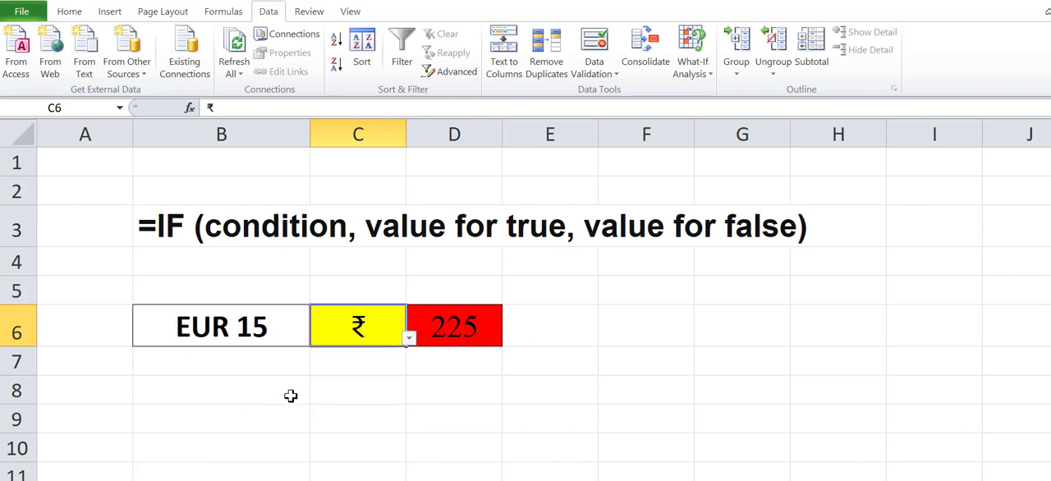
{"action": "left_click", "coordinate": [408, 339]}
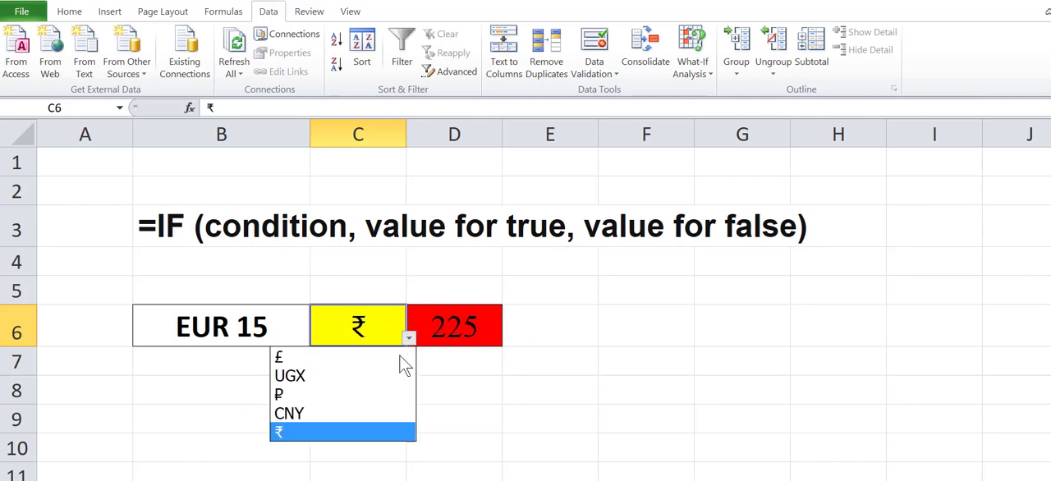
{"action": "left_click", "coordinate": [287, 394]}
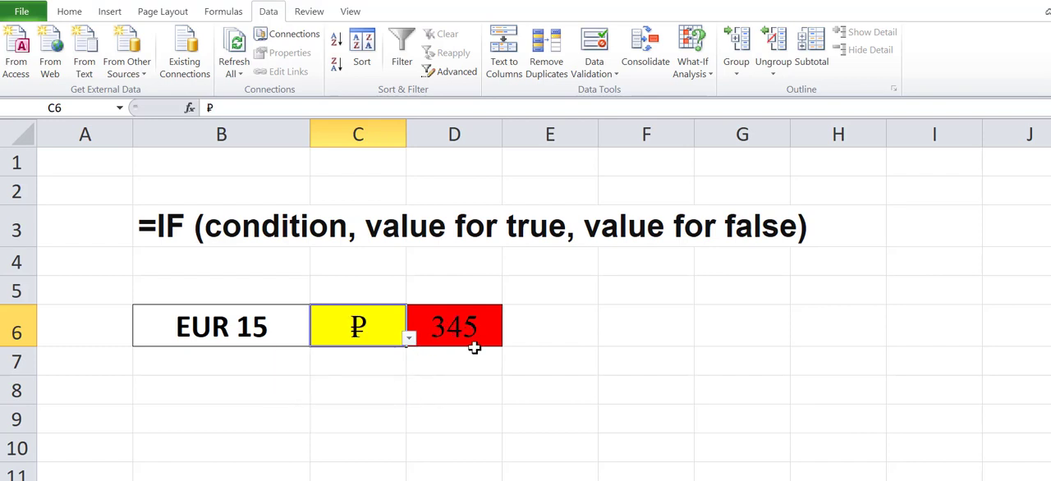
{"action": "left_click", "coordinate": [408, 339]}
{"action": "left_click", "coordinate": [304, 366]}
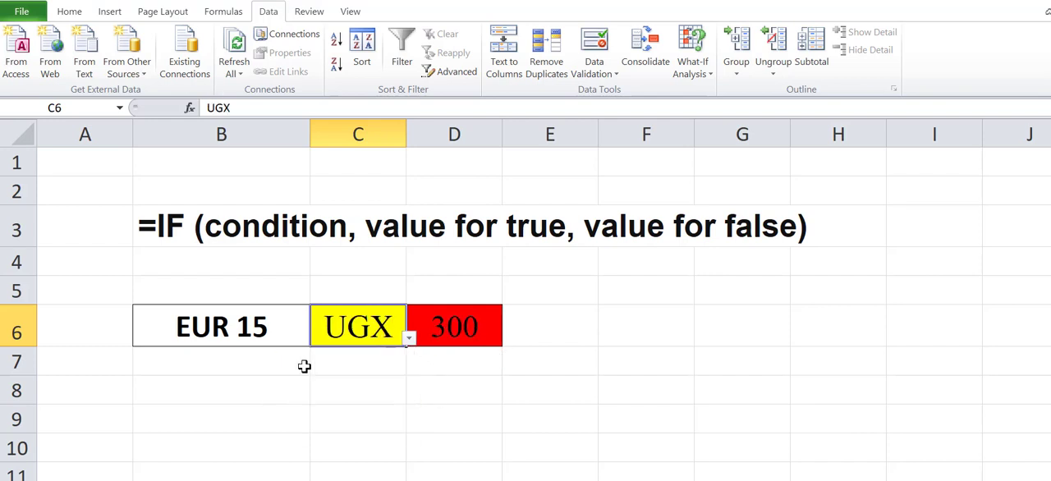
{"action": "left_click", "coordinate": [408, 339]}
{"action": "left_click", "coordinate": [289, 413]}
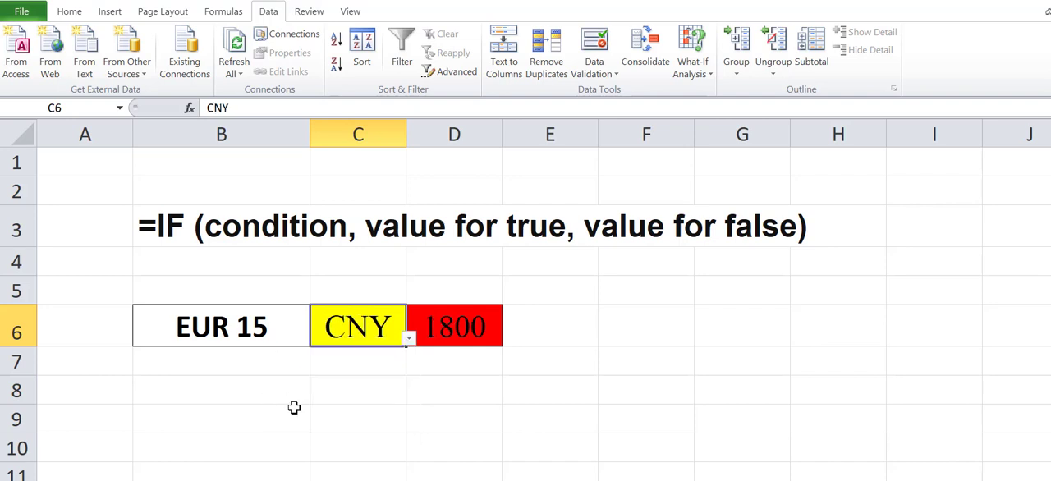
{"action": "left_click", "coordinate": [408, 337]}
{"action": "left_click", "coordinate": [300, 373]}
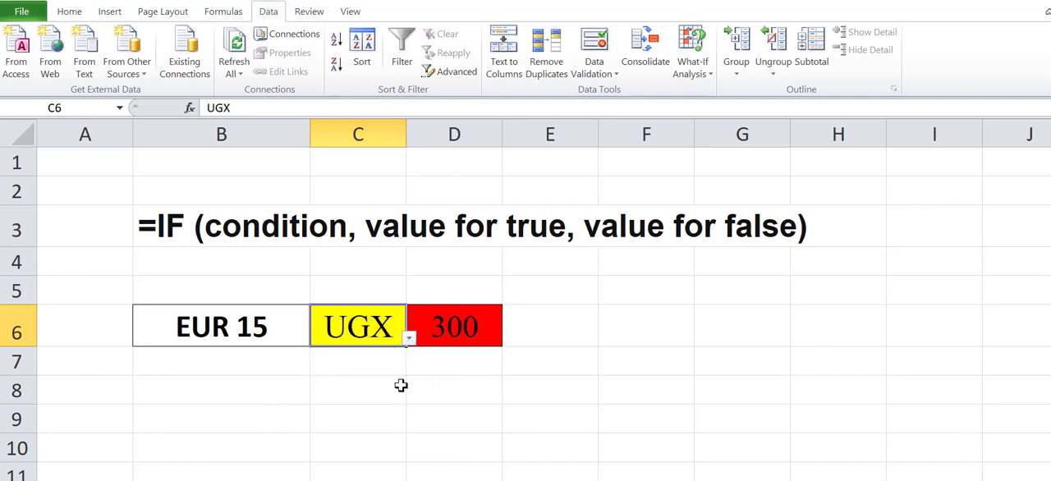
{"action": "left_click", "coordinate": [360, 397]}
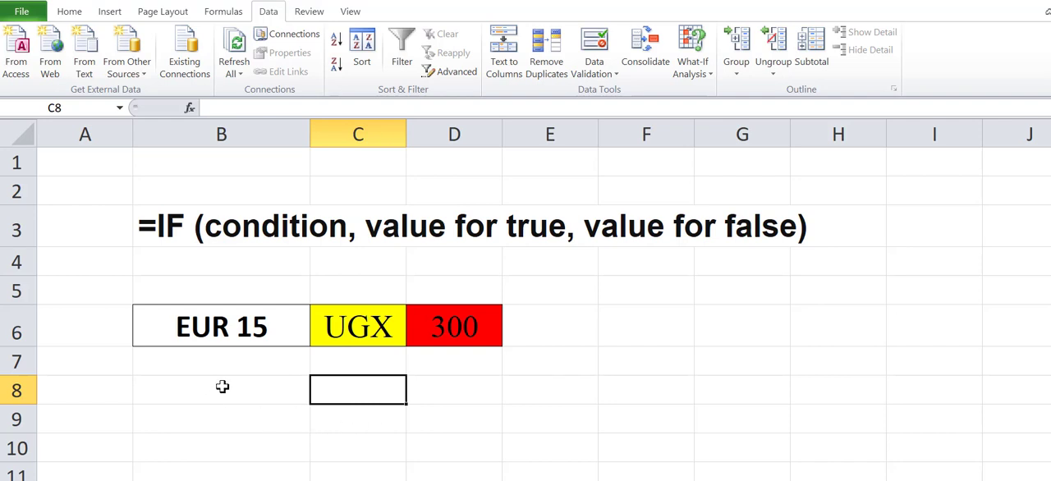
{"action": "left_click", "coordinate": [451, 384]}
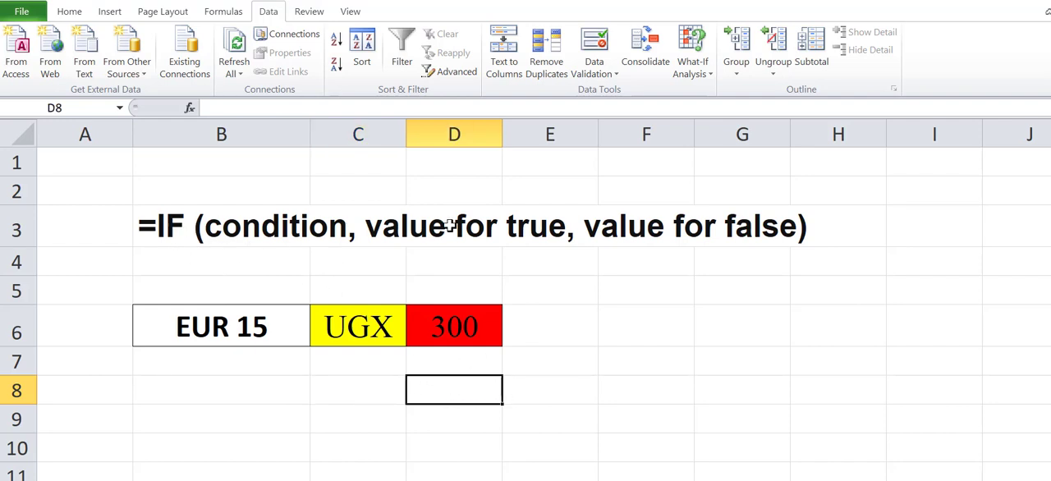
{"action": "left_click", "coordinate": [249, 232]}
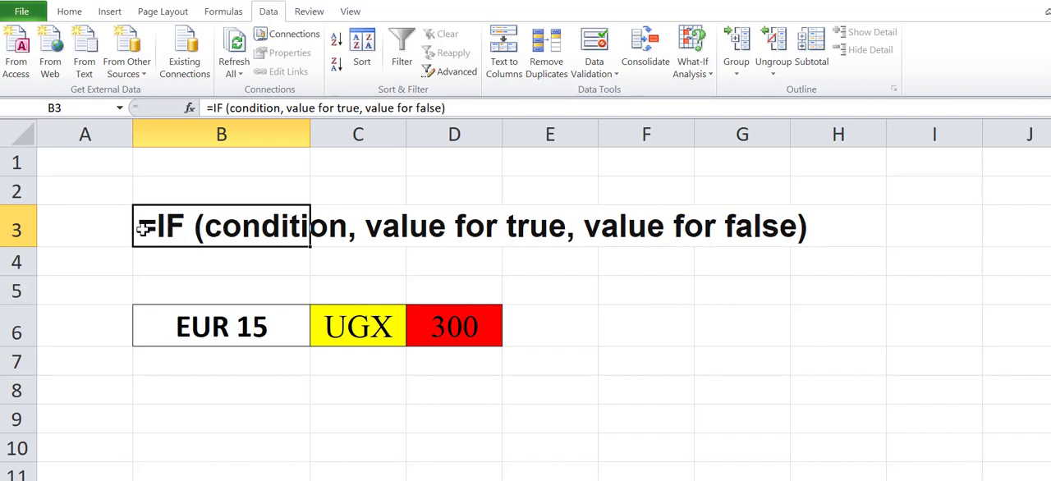
{"action": "left_click", "coordinate": [443, 395]}
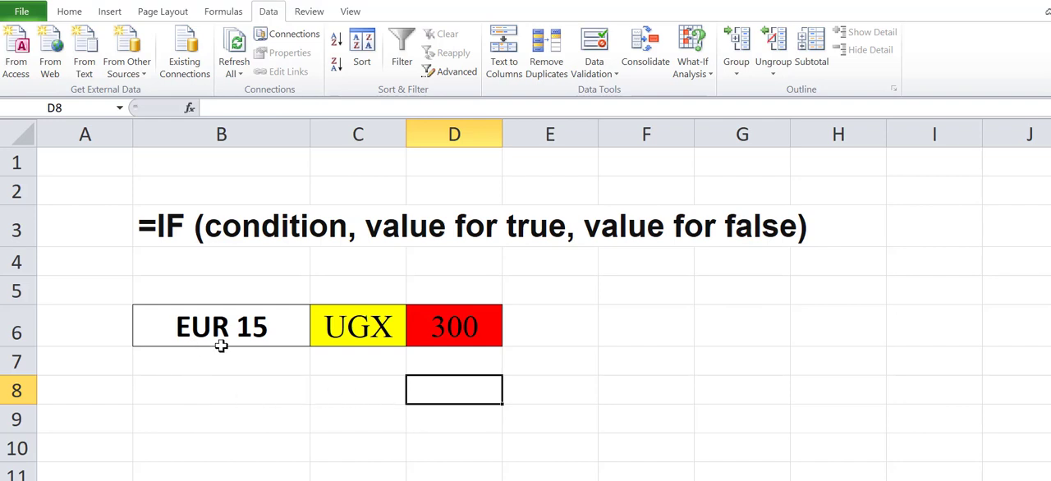
{"action": "left_click", "coordinate": [345, 392]}
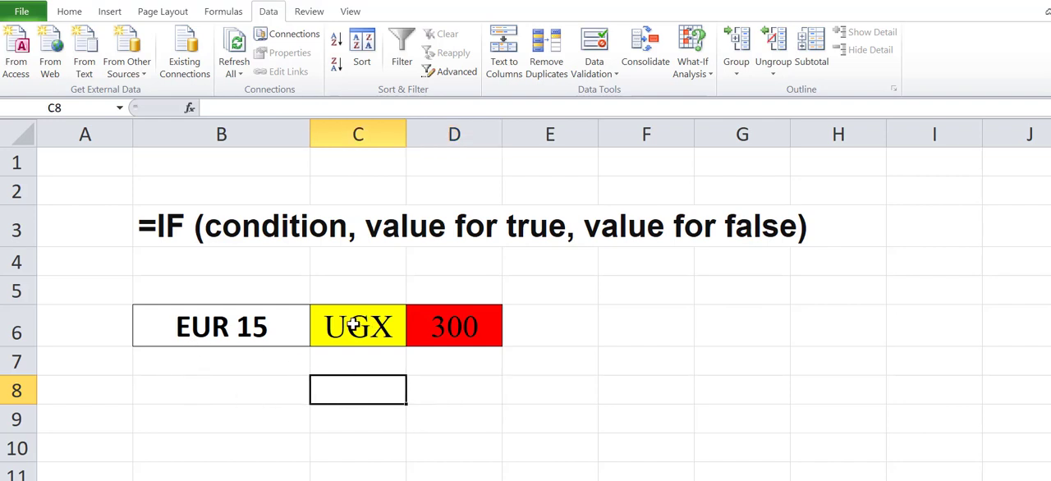
{"action": "left_click", "coordinate": [360, 333]}
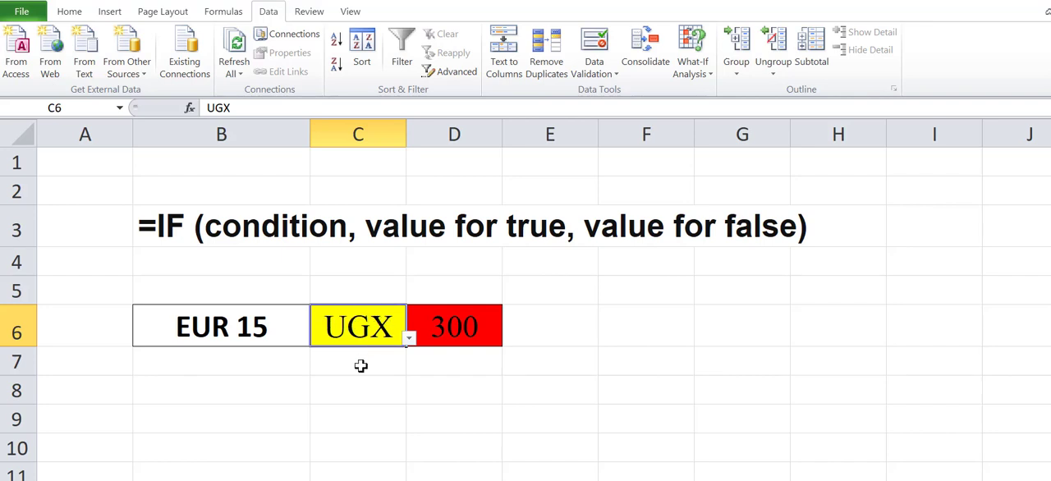
Step: Set up a List data validation for cell C8 with the source £,UGX,₽,CNY,₹
{"action": "left_click", "coordinate": [361, 397]}
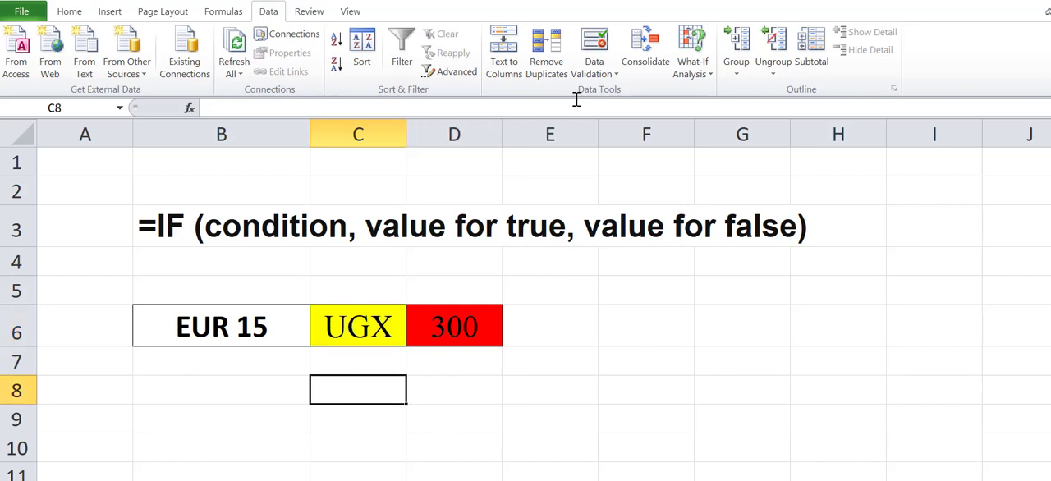
{"action": "left_click", "coordinate": [71, 13]}
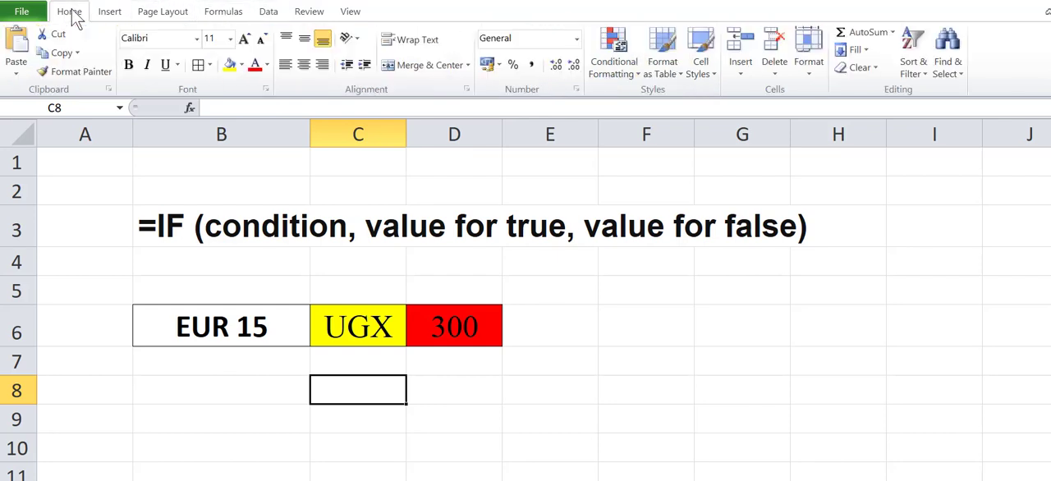
{"action": "left_click", "coordinate": [268, 14]}
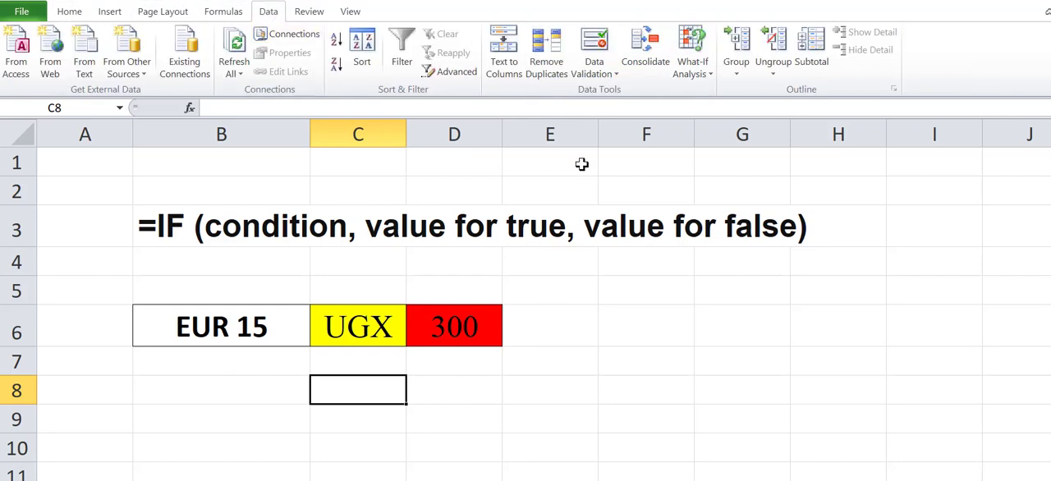
{"action": "left_click", "coordinate": [594, 50]}
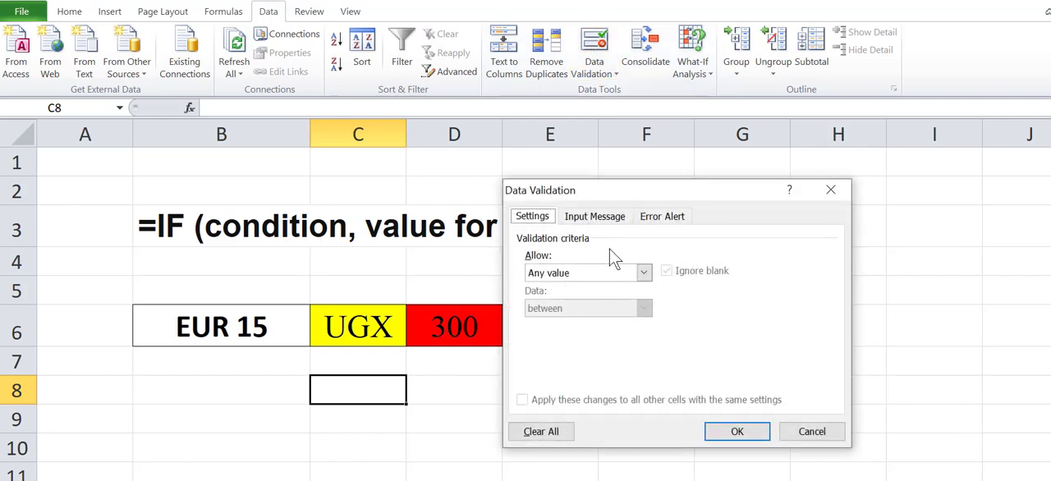
{"action": "left_click", "coordinate": [643, 274]}
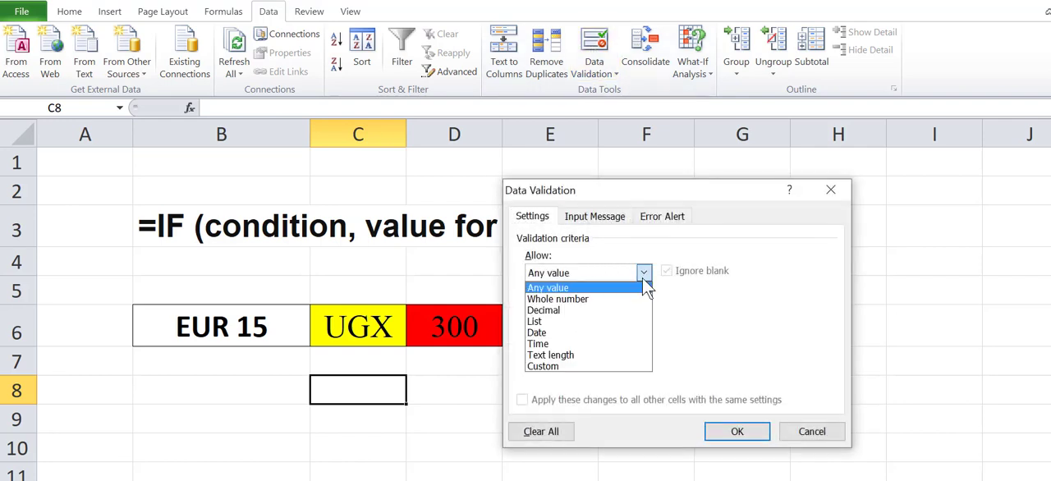
{"action": "left_click", "coordinate": [554, 321]}
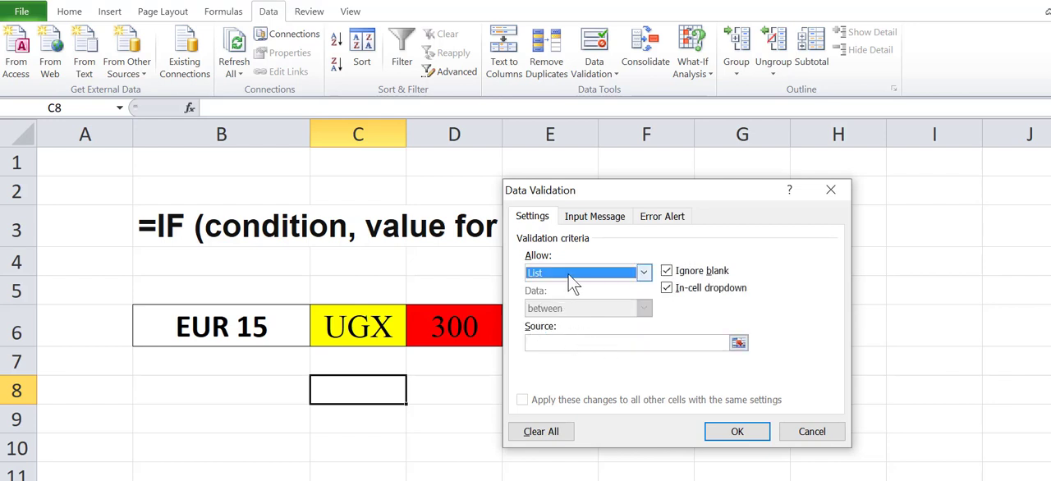
{"action": "left_click", "coordinate": [562, 344]}
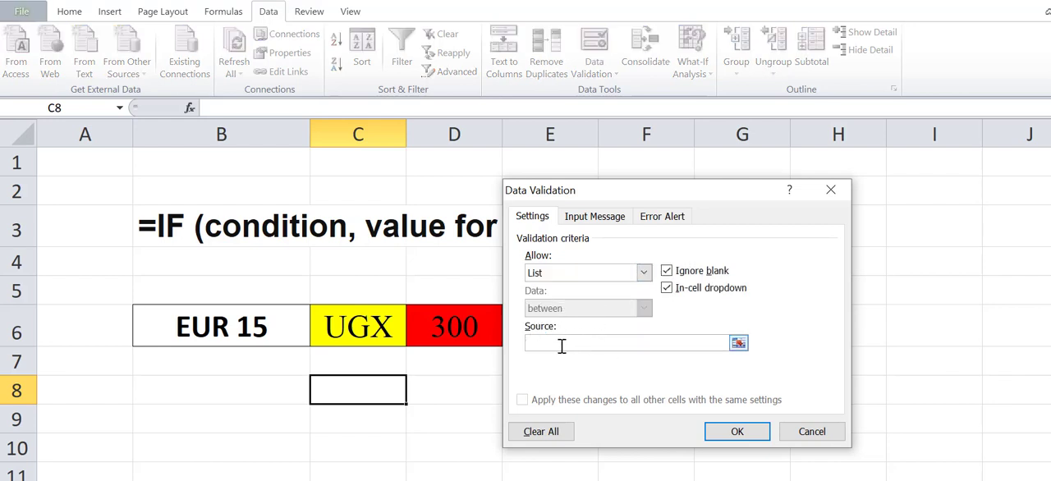
{"action": "type", "text": "£,UGX,€,CNY,₹"}
Step: Enter "wRONG" as the title of the Stop-style error alert and correct its capitalization
{"action": "left_click", "coordinate": [661, 218]}
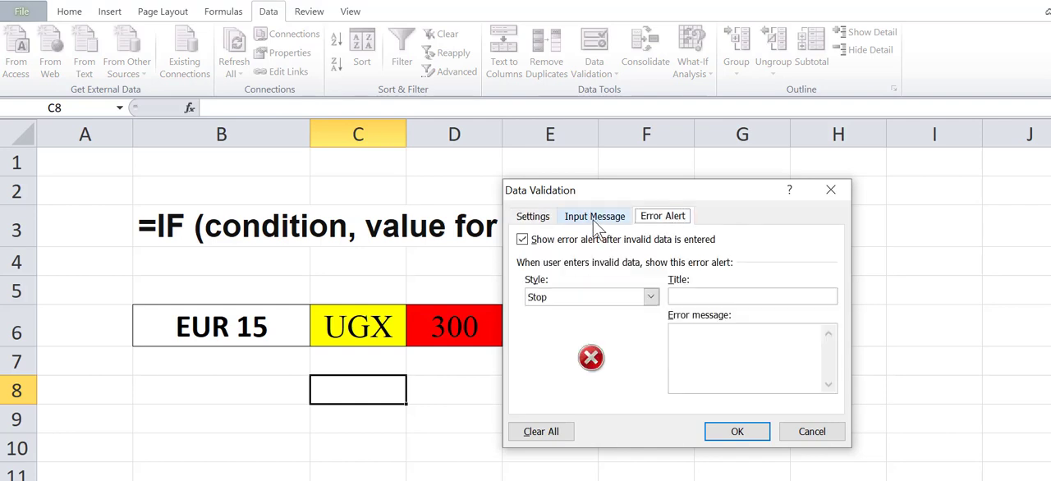
{"action": "left_click", "coordinate": [609, 220]}
{"action": "left_click", "coordinate": [668, 218]}
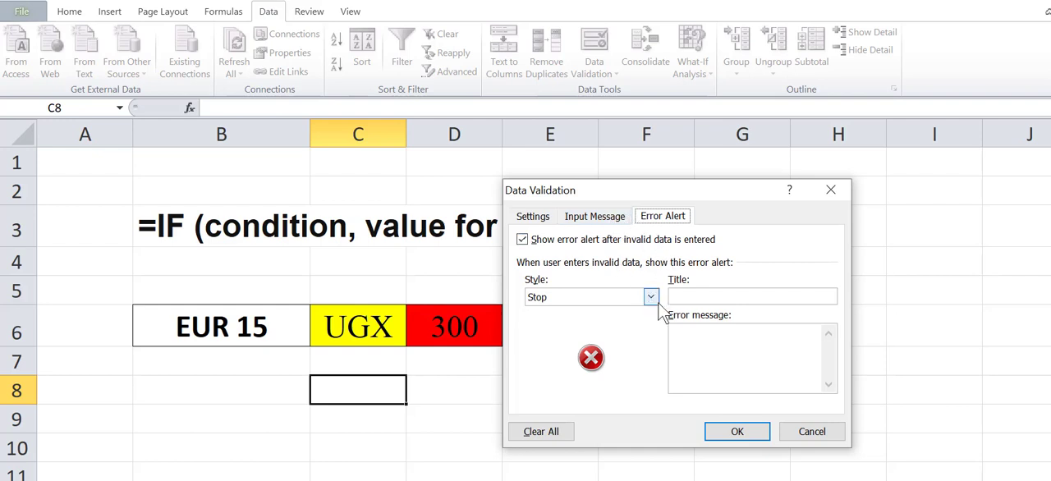
{"action": "left_click", "coordinate": [692, 298]}
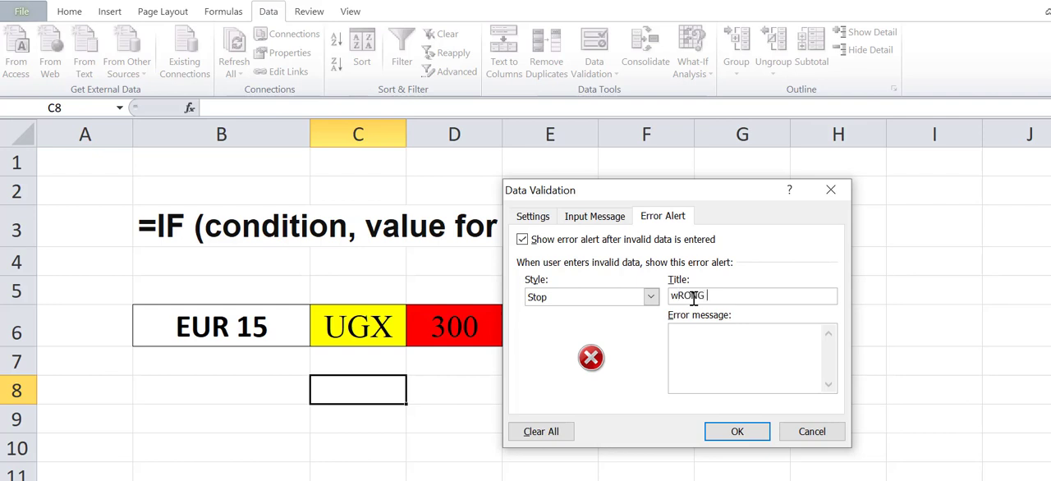
{"action": "type", "text": "wRONG"}
{"action": "double_click", "coordinate": [694, 298]}
{"action": "type", "text": "Wrong input"}
Step: Turn off Ignore blank, apply the validation rule to C8 and check its currency drop-down list
{"action": "left_click", "coordinate": [543, 217]}
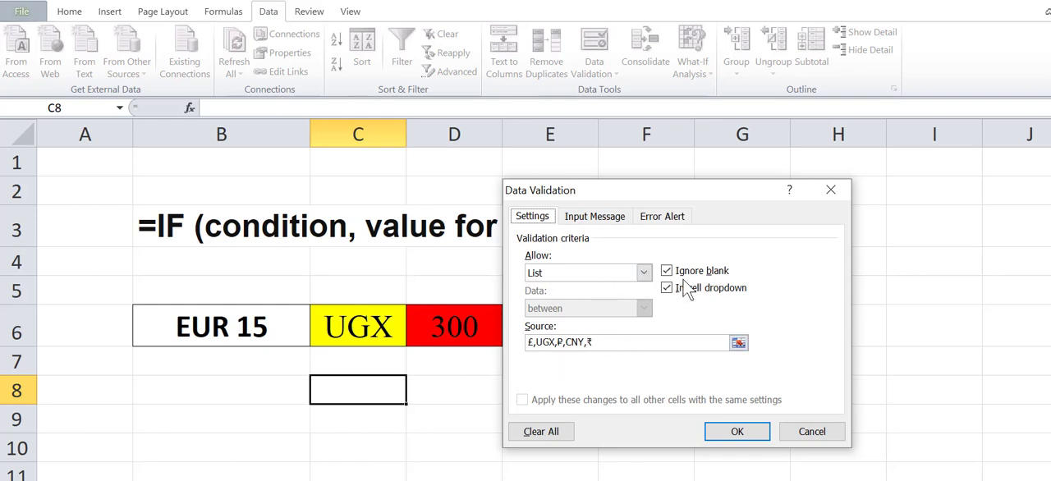
{"action": "left_click", "coordinate": [667, 272]}
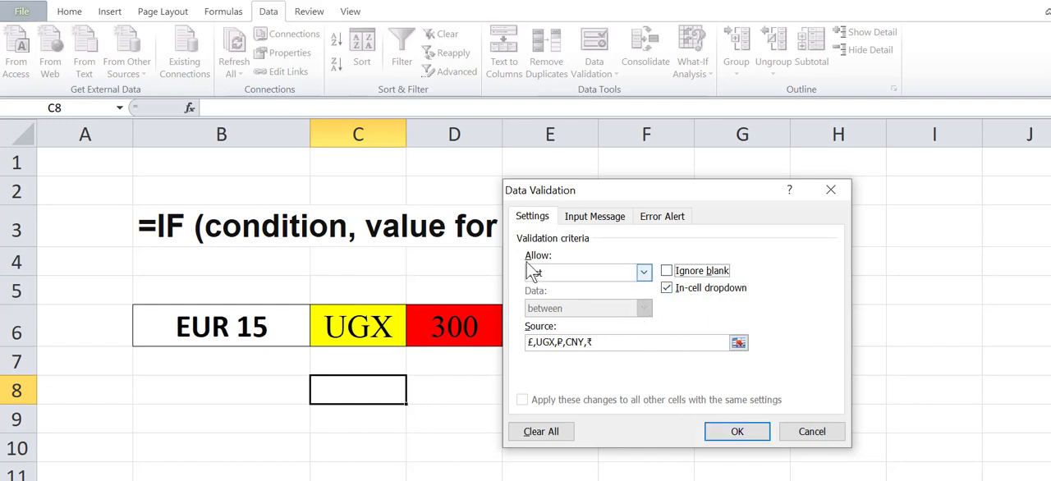
{"action": "left_click", "coordinate": [733, 432]}
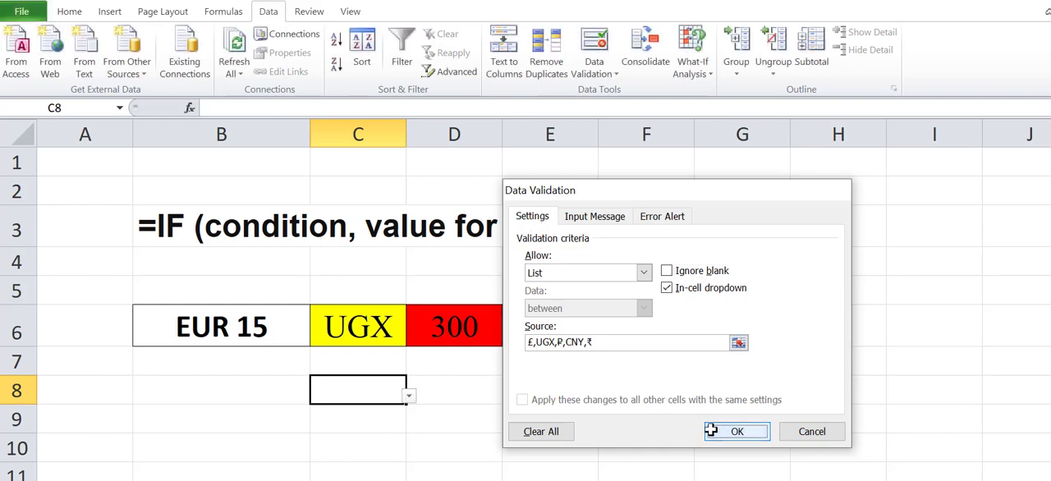
{"action": "left_click", "coordinate": [409, 397]}
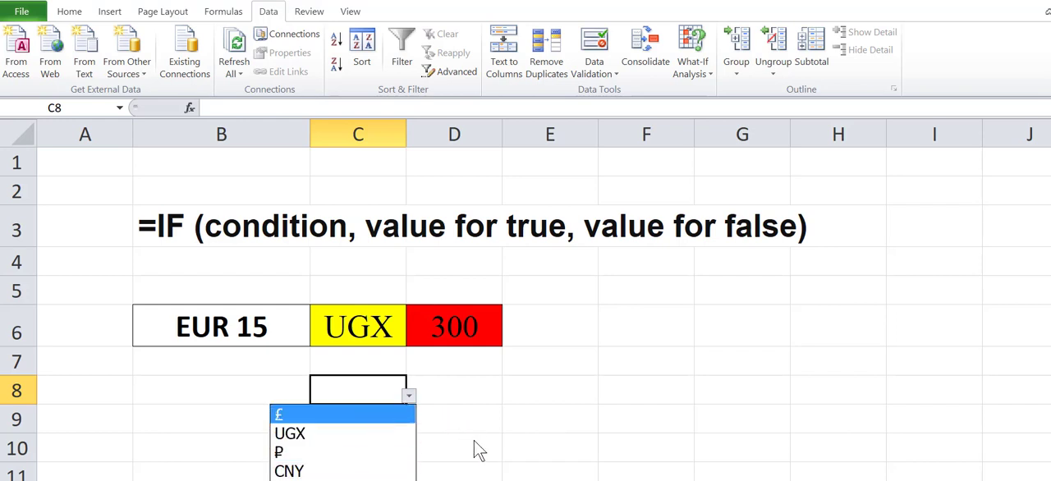
{"action": "key", "text": "Escape"}
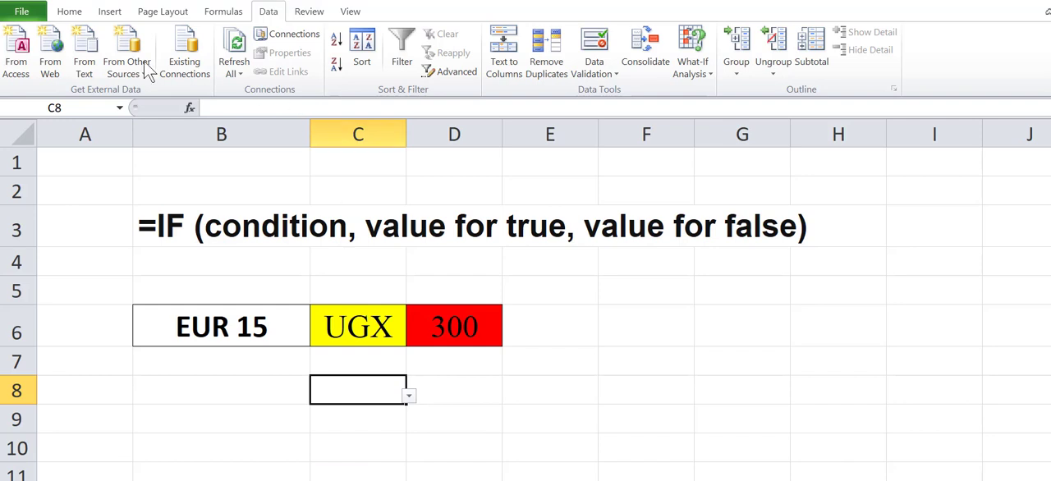
Step: Fill cell C8 with the bright turquoise green from the recent colors
{"action": "left_click", "coordinate": [69, 11]}
{"action": "left_click", "coordinate": [230, 64]}
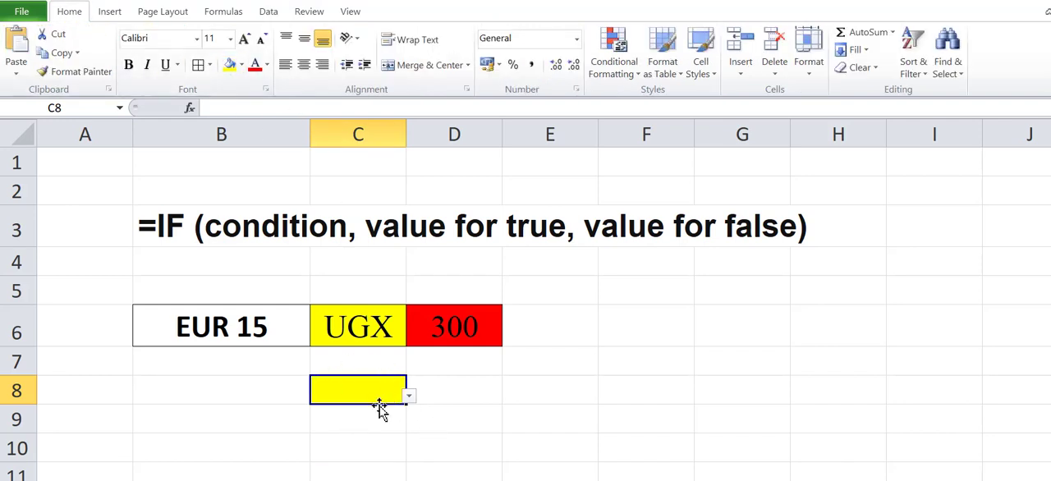
{"action": "left_click", "coordinate": [241, 68]}
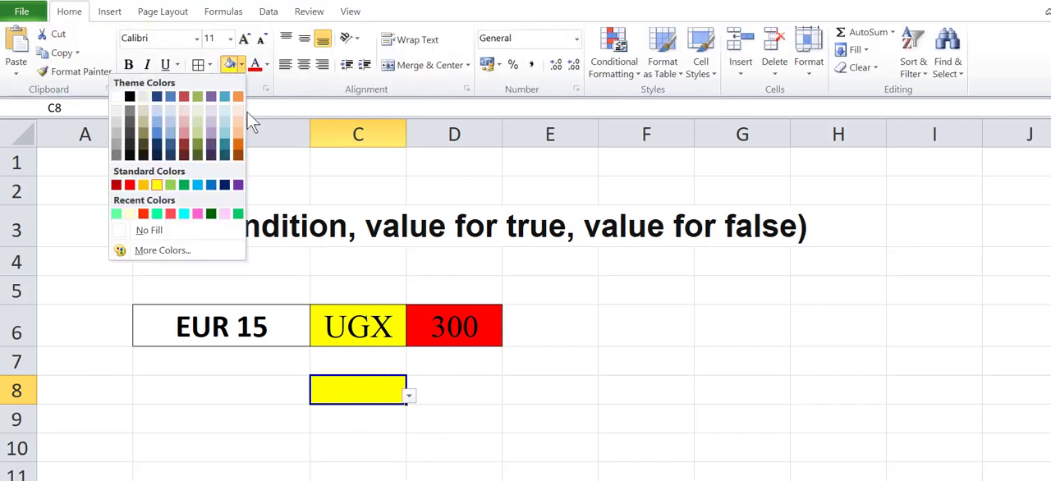
{"action": "left_click", "coordinate": [157, 213]}
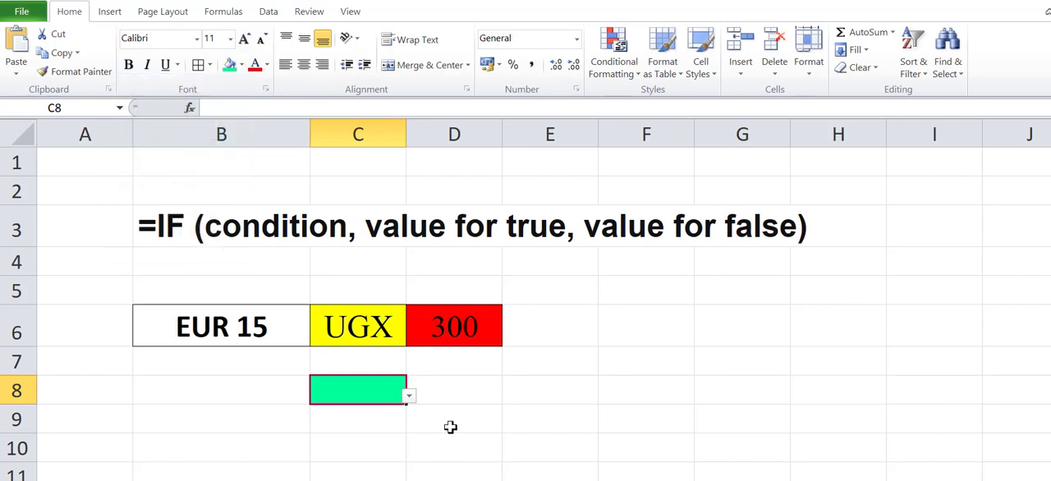
Step: Apply the Currency number format to cell B8 and open its detailed number format settings
{"action": "left_click", "coordinate": [451, 464]}
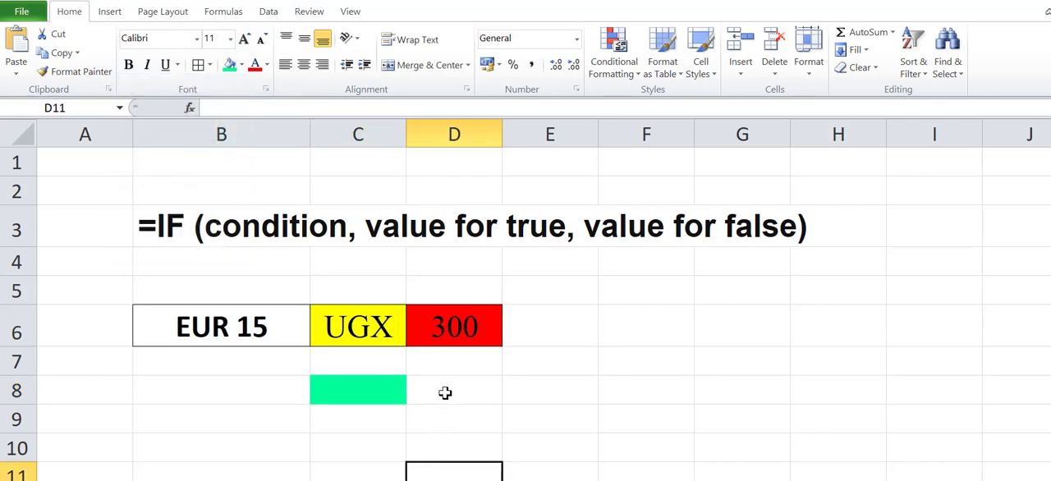
{"action": "left_click", "coordinate": [244, 387]}
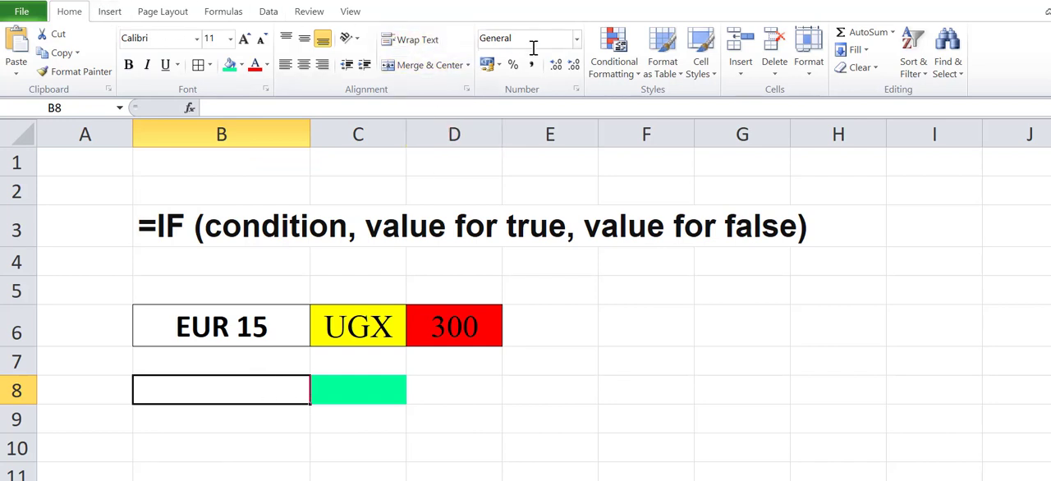
{"action": "left_click", "coordinate": [577, 41]}
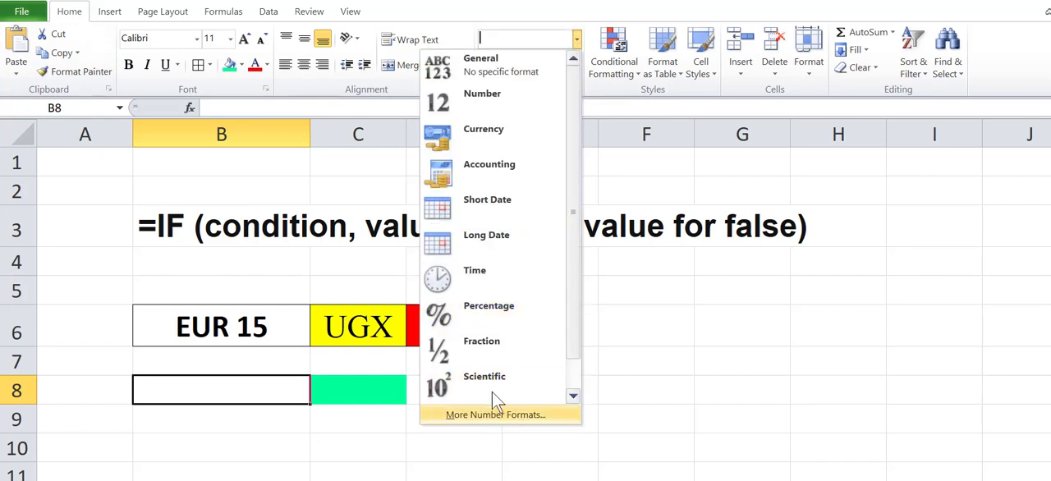
{"action": "left_click", "coordinate": [491, 134]}
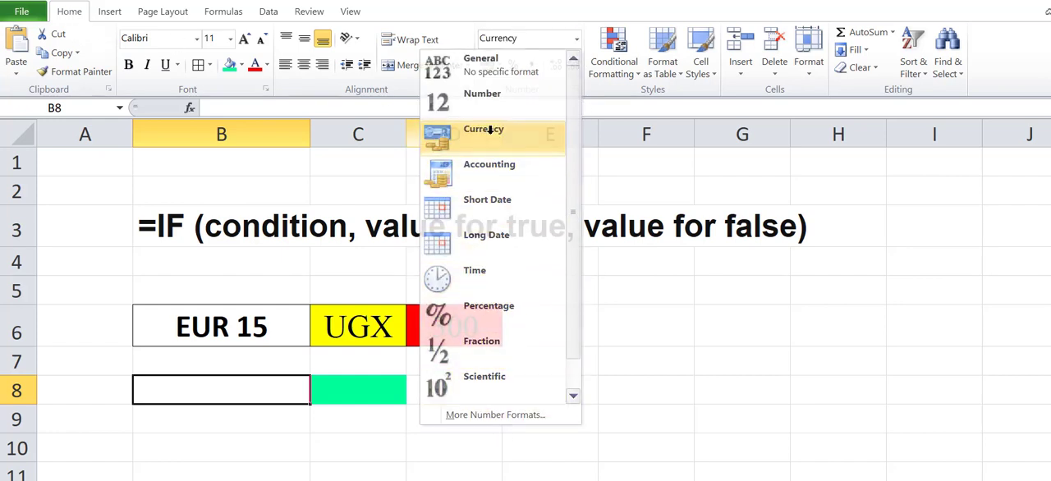
{"action": "left_click", "coordinate": [577, 41]}
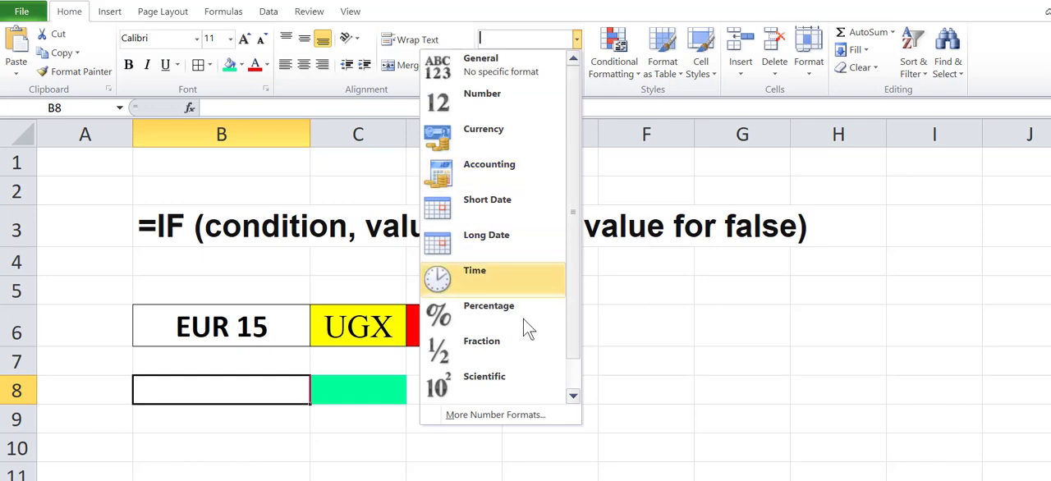
{"action": "left_click", "coordinate": [489, 416]}
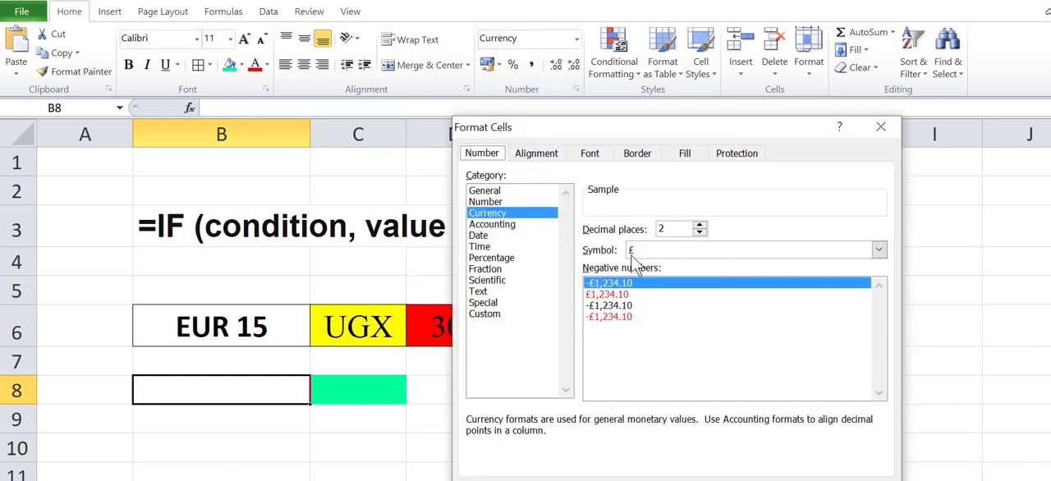
{"action": "left_click", "coordinate": [699, 232]}
{"action": "left_click", "coordinate": [699, 232]}
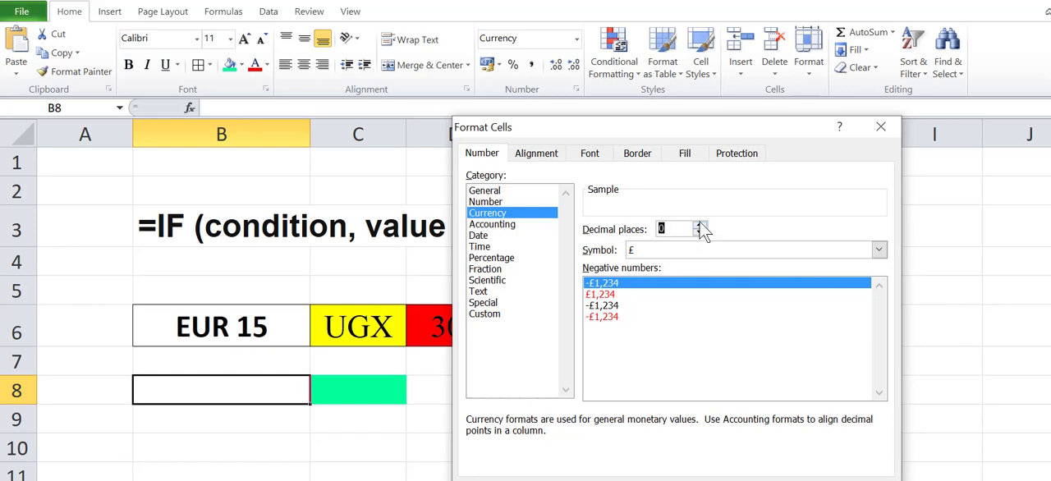
{"action": "left_click", "coordinate": [700, 226]}
{"action": "left_click", "coordinate": [701, 226]}
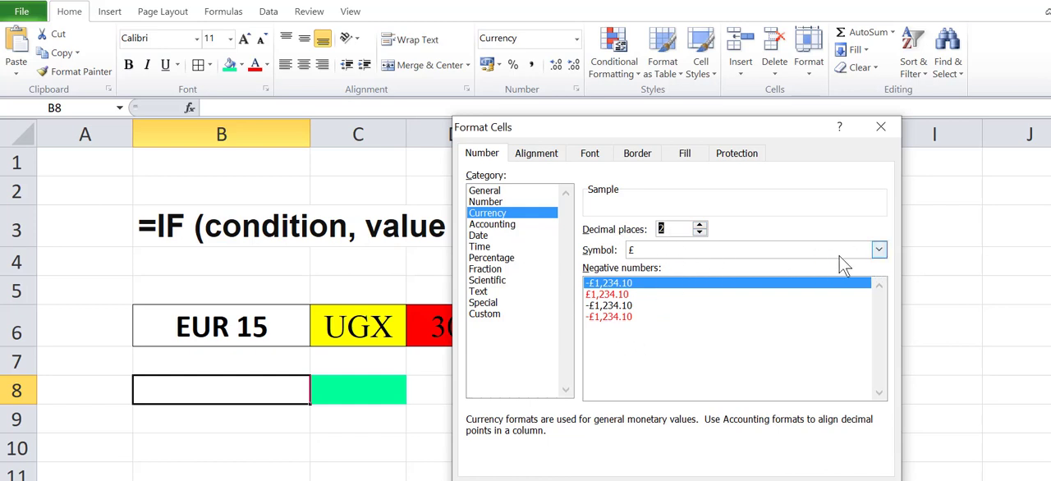
Step: Set the currency symbol for B8 to € Euro (€ 123) and apply the format
{"action": "left_click", "coordinate": [877, 250]}
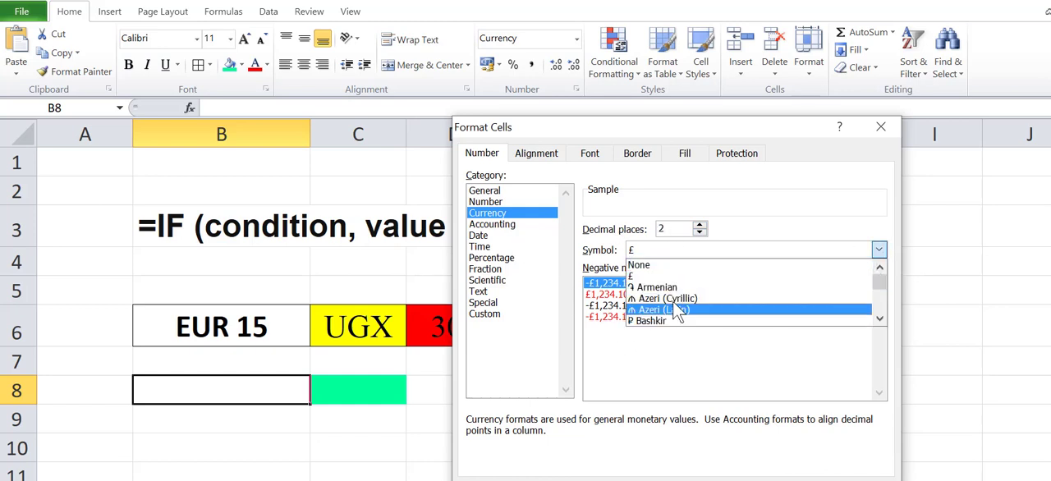
{"action": "scroll", "coordinate": [698, 305], "scroll_direction": "down", "scroll_amount": 2}
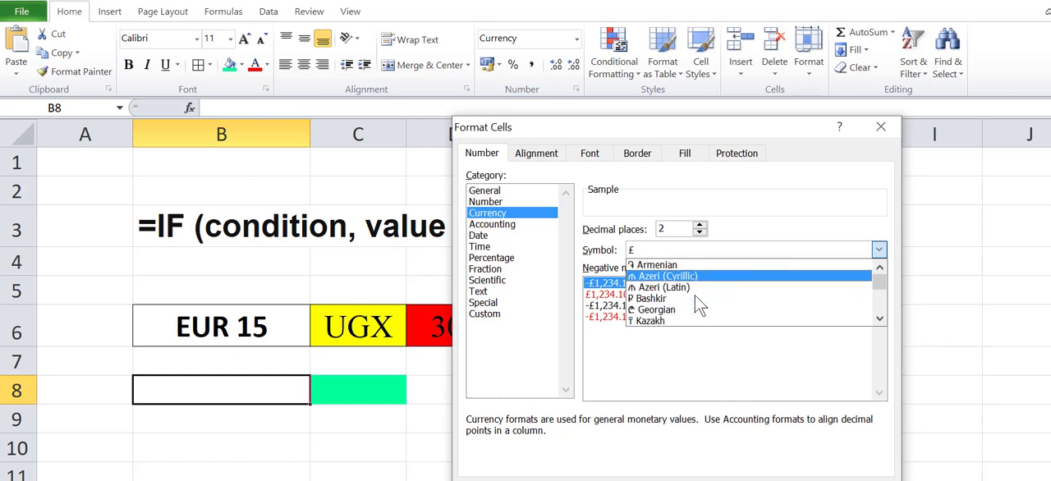
{"action": "scroll", "coordinate": [698, 306], "scroll_direction": "down", "scroll_amount": 7}
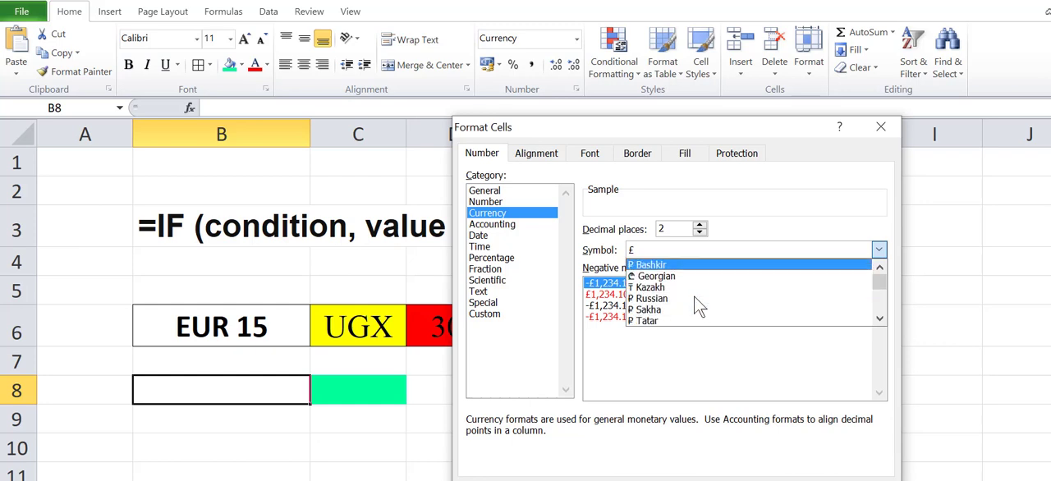
{"action": "scroll", "coordinate": [701, 308], "scroll_direction": "down", "scroll_amount": 2}
{"action": "scroll", "coordinate": [700, 307], "scroll_direction": "up", "scroll_amount": 2}
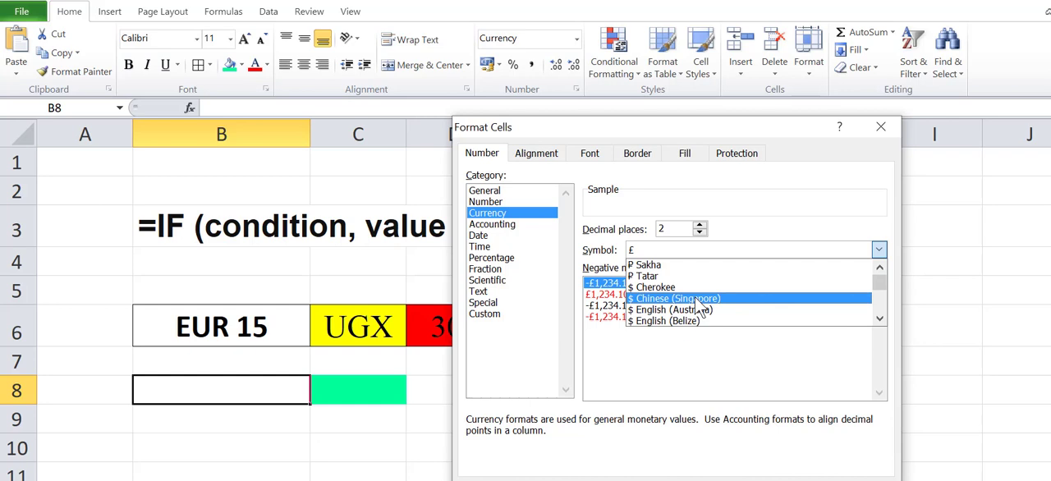
{"action": "scroll", "coordinate": [700, 308], "scroll_direction": "down", "scroll_amount": 16}
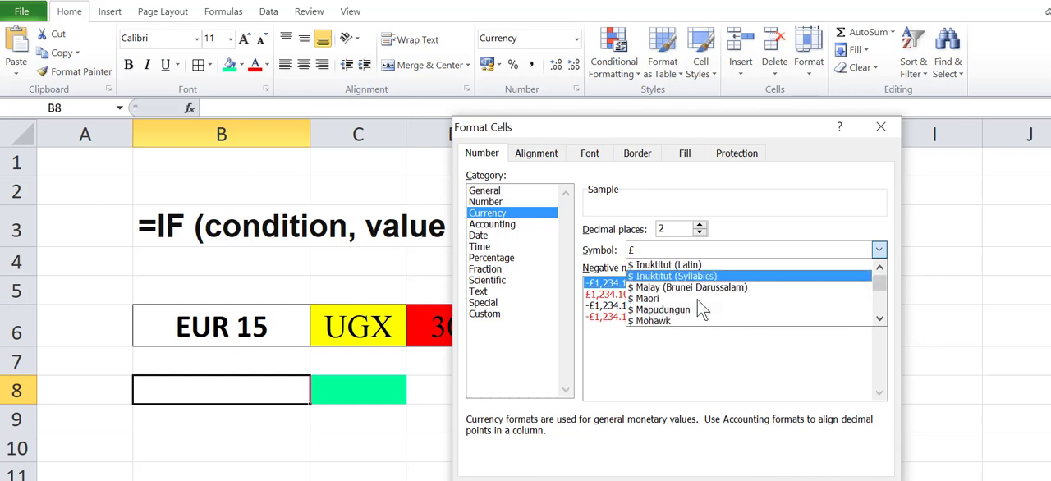
{"action": "scroll", "coordinate": [700, 307], "scroll_direction": "down", "scroll_amount": 15}
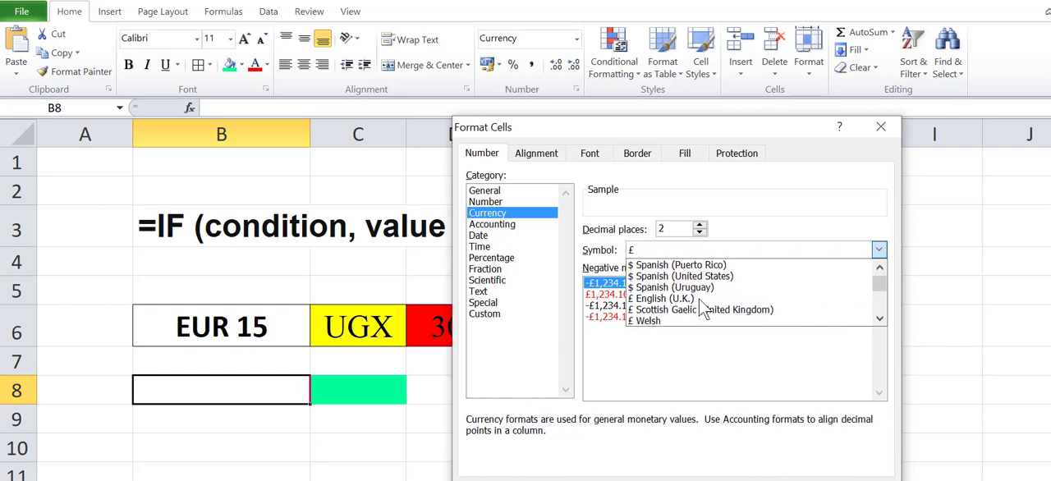
{"action": "scroll", "coordinate": [701, 302], "scroll_direction": "down", "scroll_amount": 14}
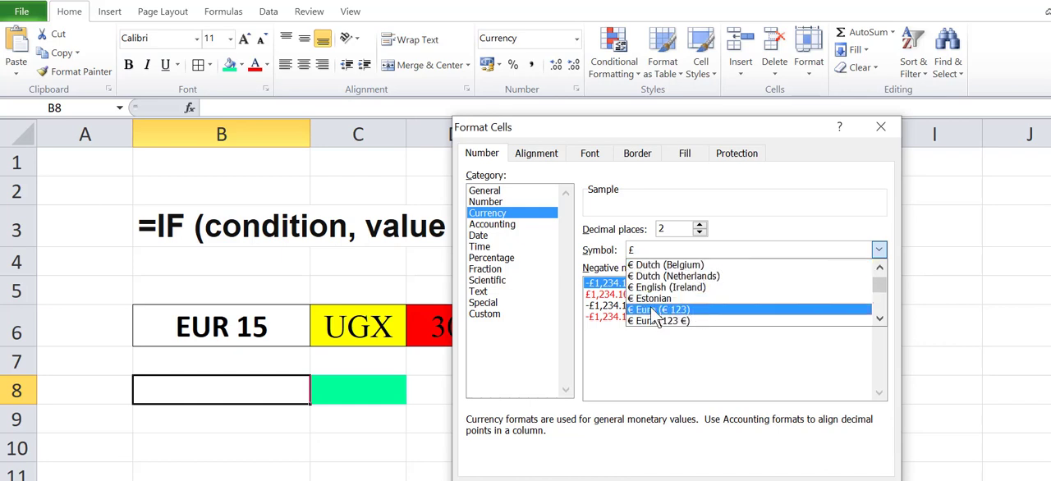
{"action": "left_click", "coordinate": [655, 311]}
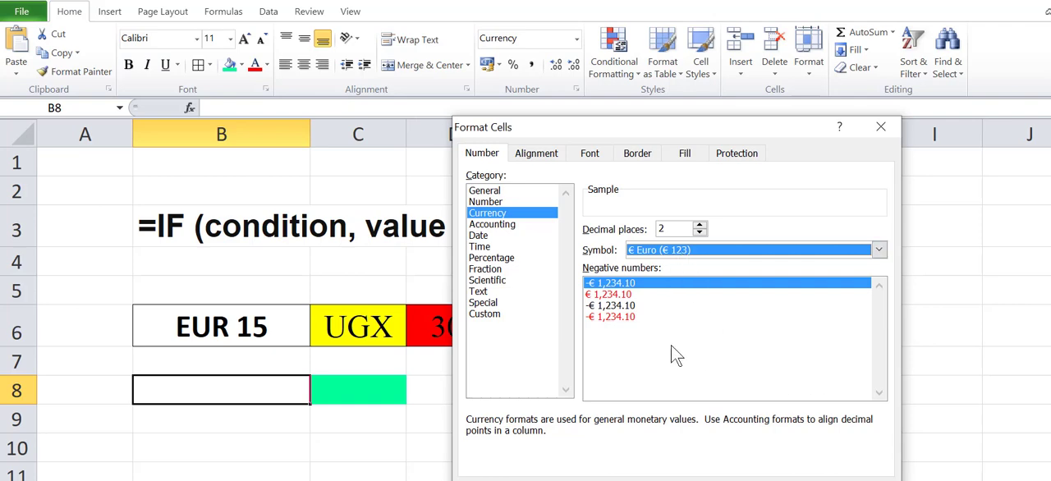
{"action": "left_click_drag", "start_coordinate": [766, 124], "coordinate": [652, 120]}
{"action": "left_click", "coordinate": [675, 480]}
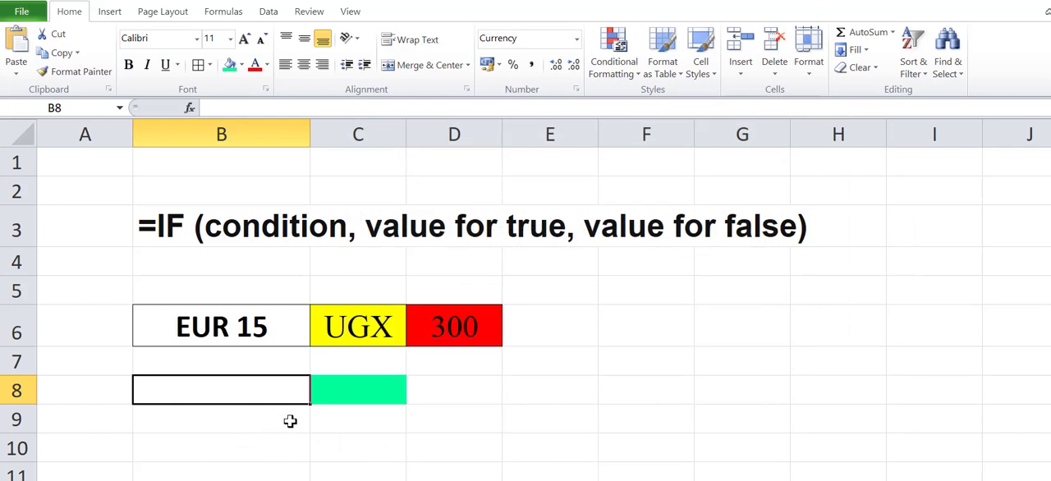
Step: Enter 8 in cell B8 and format it centered horizontally and vertically, bold and in a larger font
{"action": "type", "text": "8"}
{"action": "key", "text": "Return"}
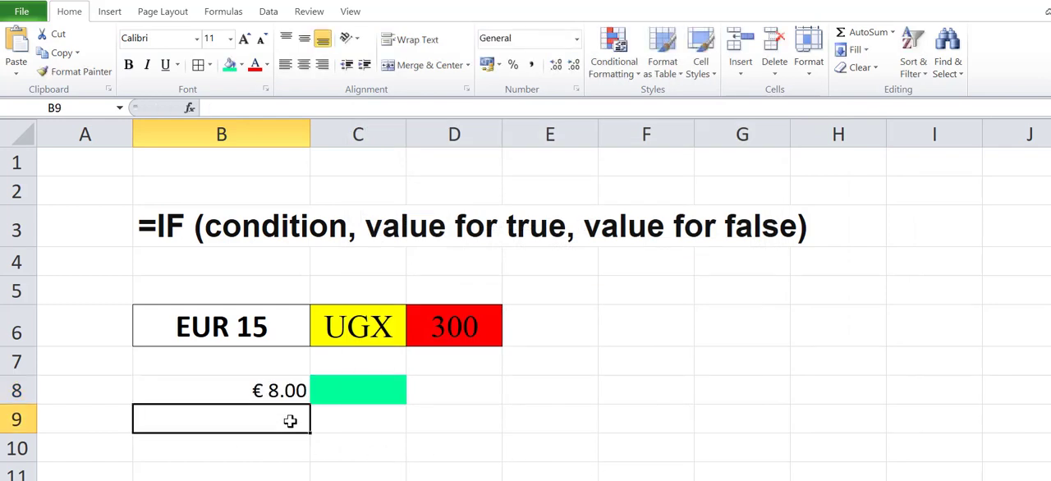
{"action": "left_click", "coordinate": [256, 390]}
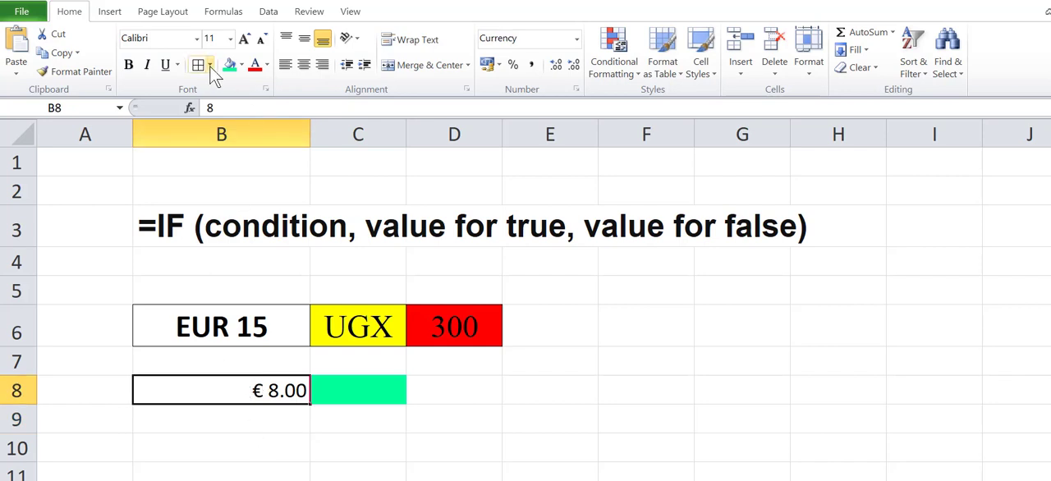
{"action": "left_click", "coordinate": [306, 41]}
{"action": "left_click", "coordinate": [305, 65]}
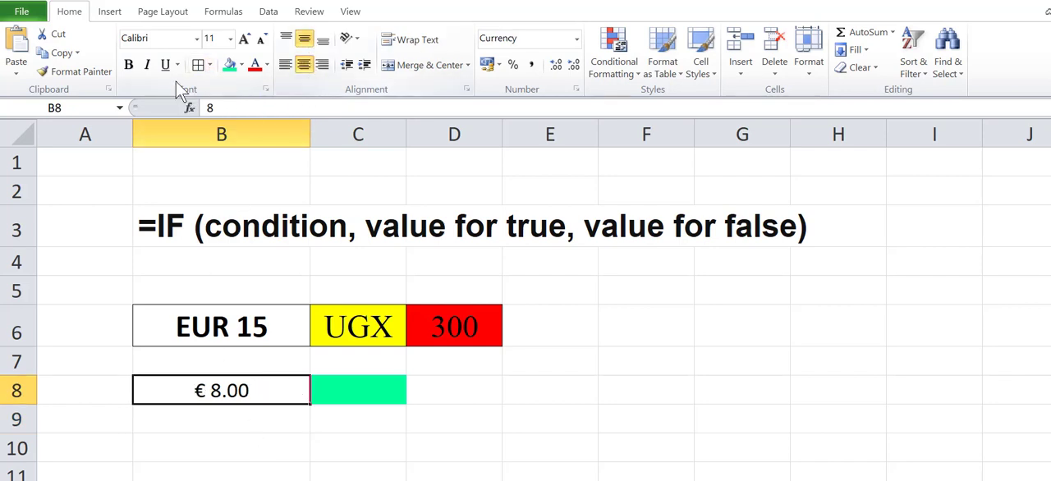
{"action": "left_click", "coordinate": [128, 64]}
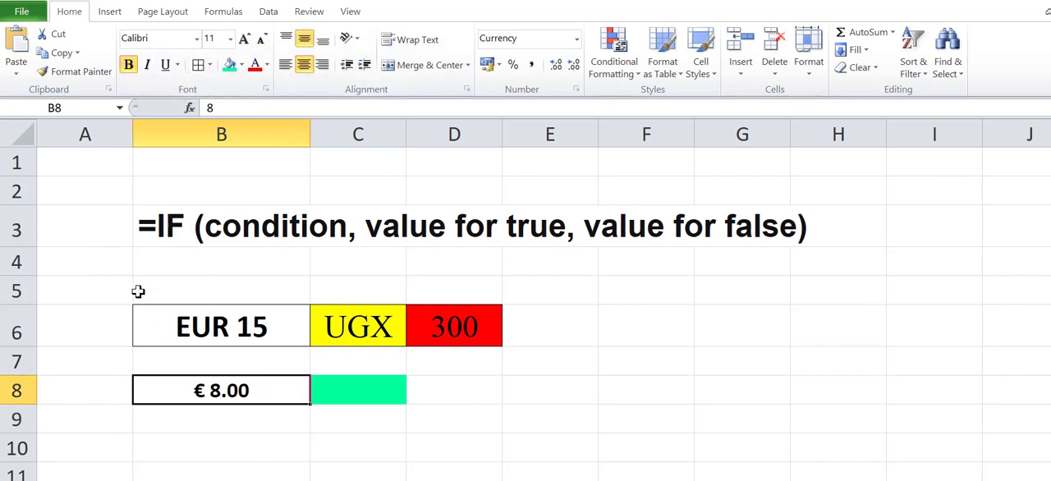
{"action": "left_click", "coordinate": [245, 41]}
{"action": "left_click", "coordinate": [245, 41]}
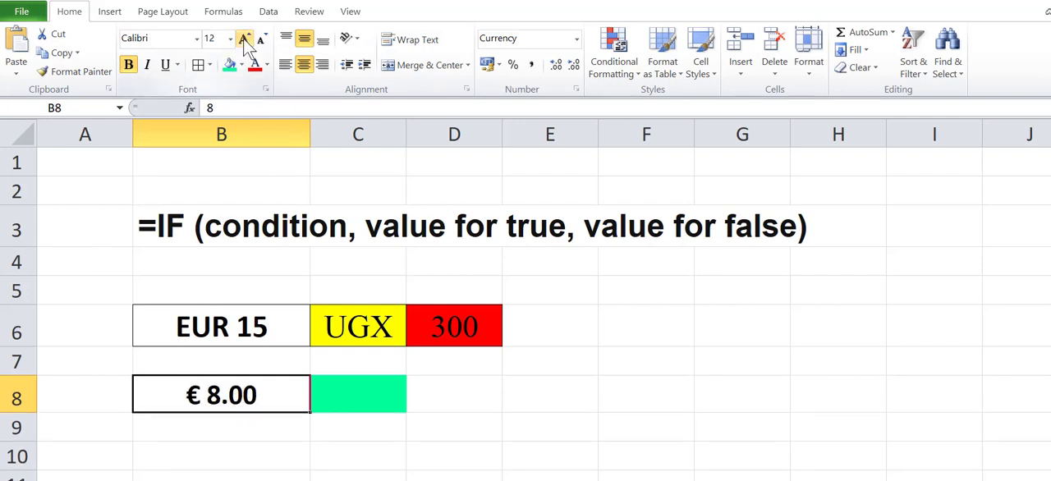
Step: Set the font size of cells C8 and D8 to 16
{"action": "left_click", "coordinate": [351, 389]}
{"action": "left_click_drag", "start_coordinate": [350, 389], "coordinate": [441, 384]}
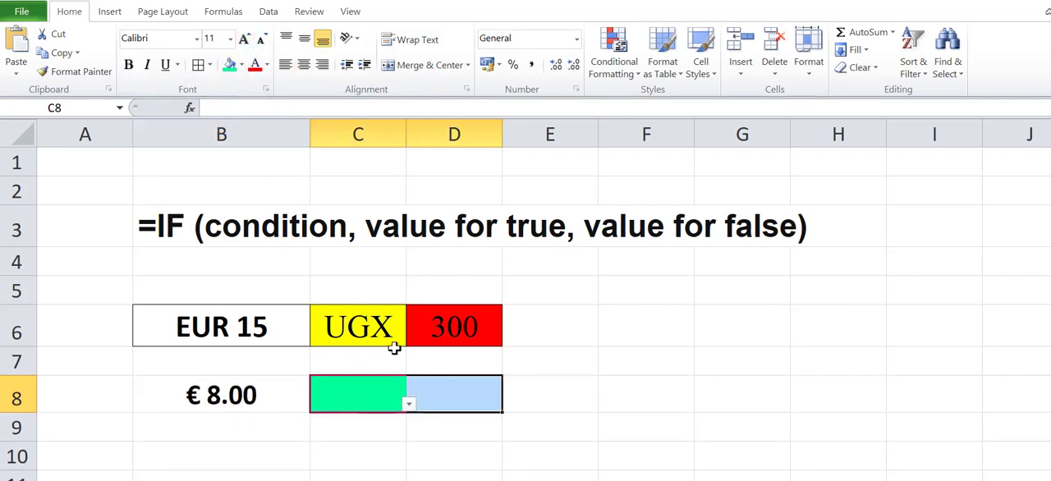
{"action": "left_click", "coordinate": [246, 39]}
{"action": "left_click", "coordinate": [245, 39]}
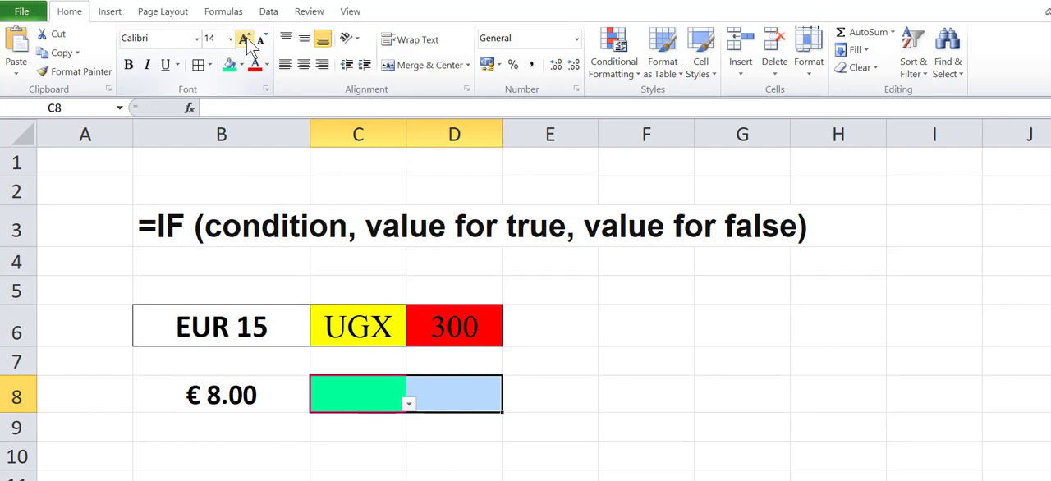
{"action": "left_click", "coordinate": [245, 40]}
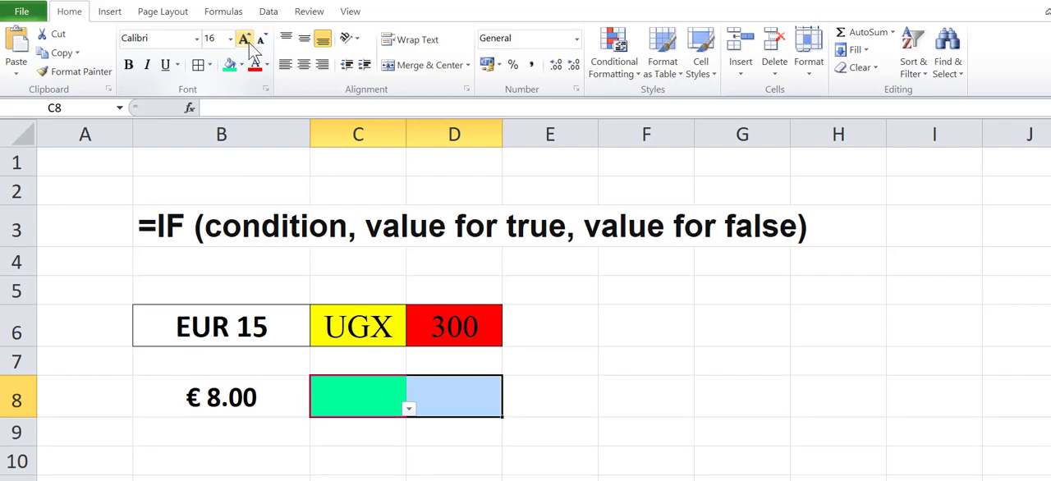
{"action": "left_click", "coordinate": [476, 468]}
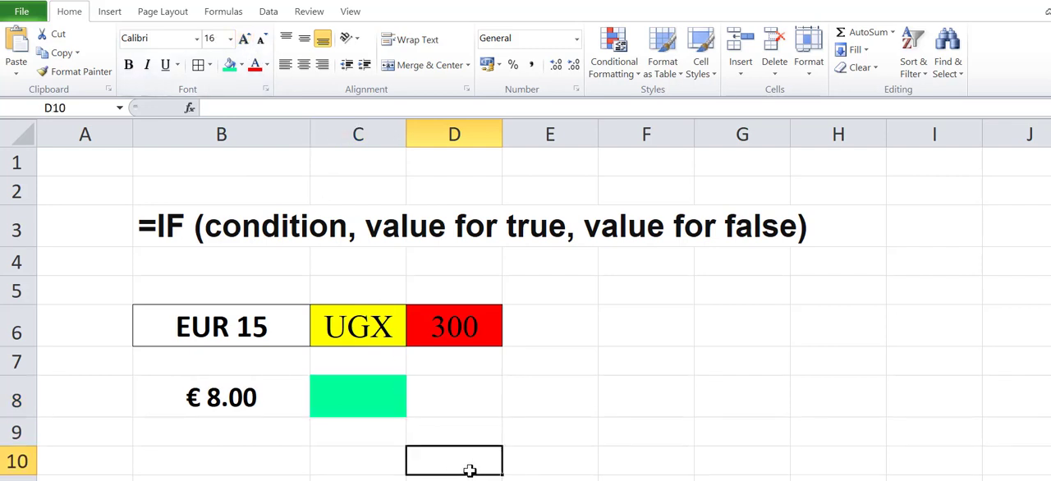
Step: Choose £ from the currency drop-down list in C8 and center it horizontally and vertically
{"action": "left_click", "coordinate": [454, 396]}
{"action": "left_click", "coordinate": [374, 399]}
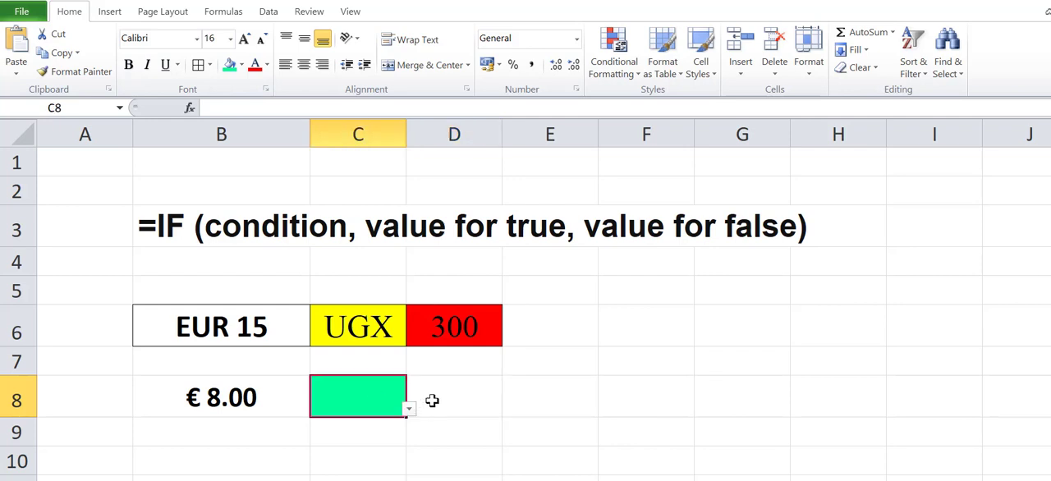
{"action": "left_click", "coordinate": [408, 408]}
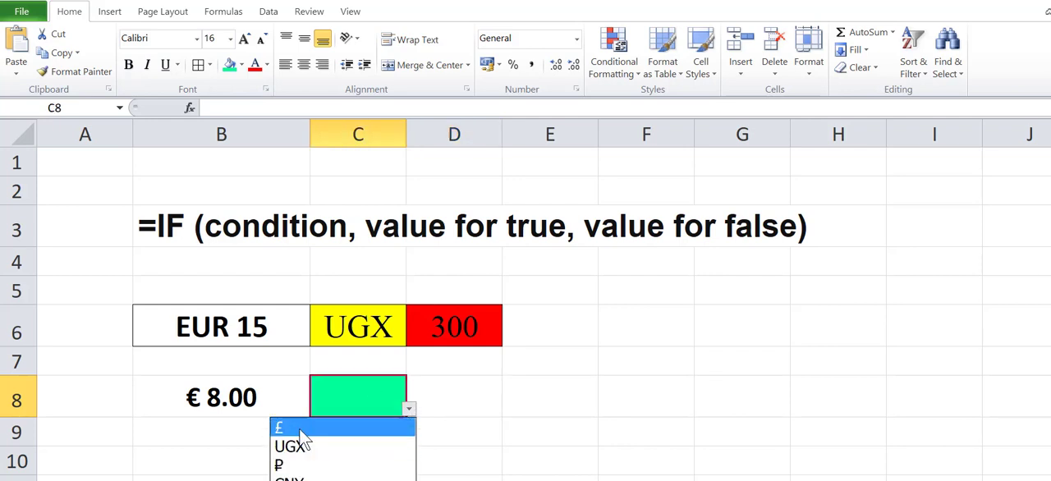
{"action": "left_click", "coordinate": [362, 425]}
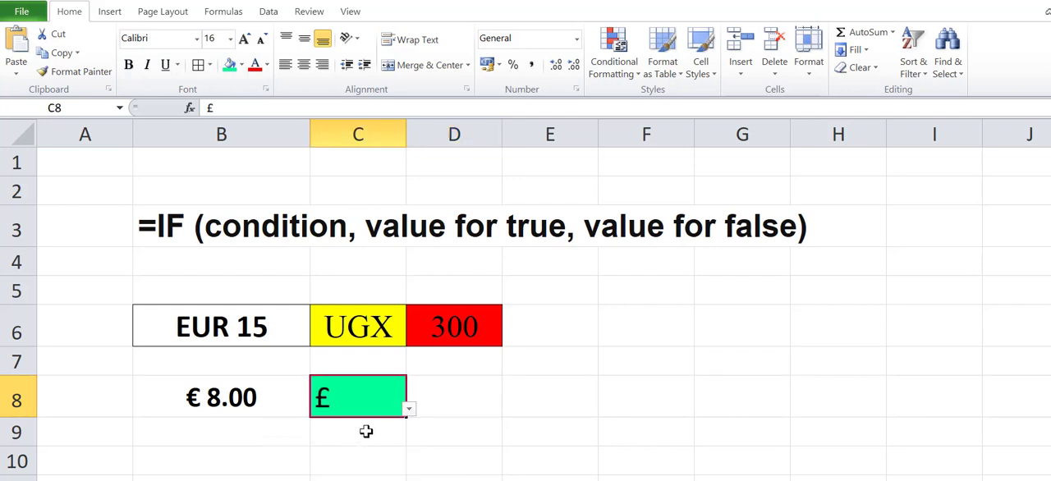
{"action": "left_click", "coordinate": [304, 39]}
{"action": "left_click", "coordinate": [304, 64]}
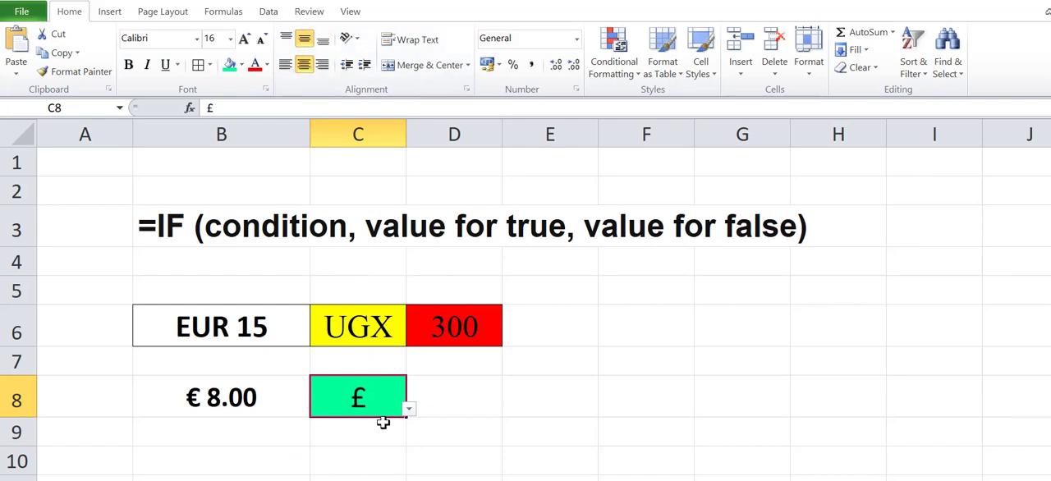
Step: Center cell D8 horizontally and vertically and make it bold
{"action": "left_click", "coordinate": [446, 401]}
{"action": "left_click", "coordinate": [304, 39]}
{"action": "left_click", "coordinate": [304, 64]}
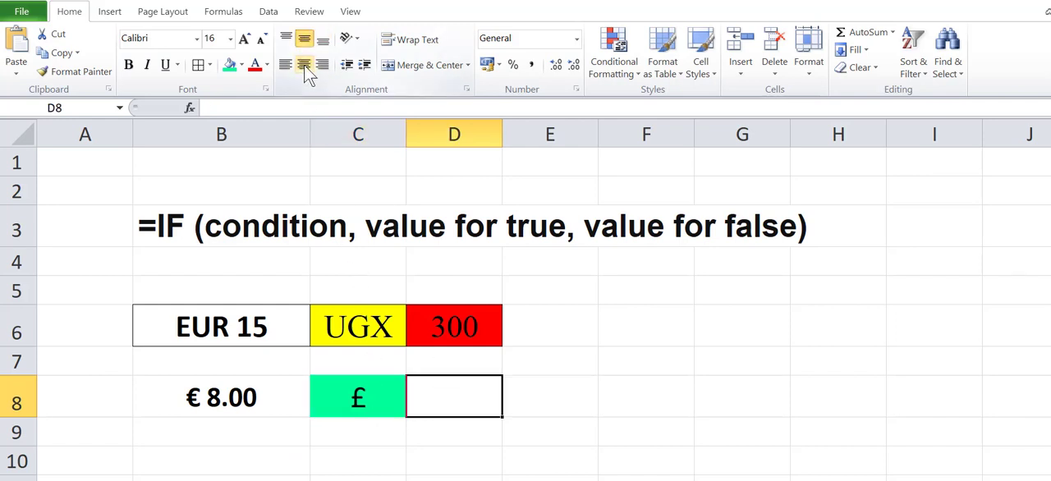
{"action": "left_click", "coordinate": [128, 64]}
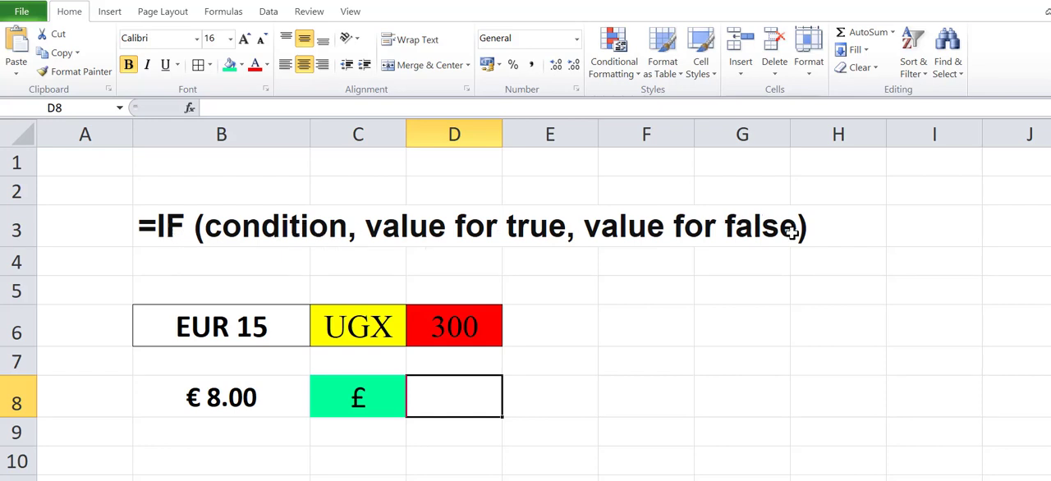
{"action": "left_click", "coordinate": [184, 230]}
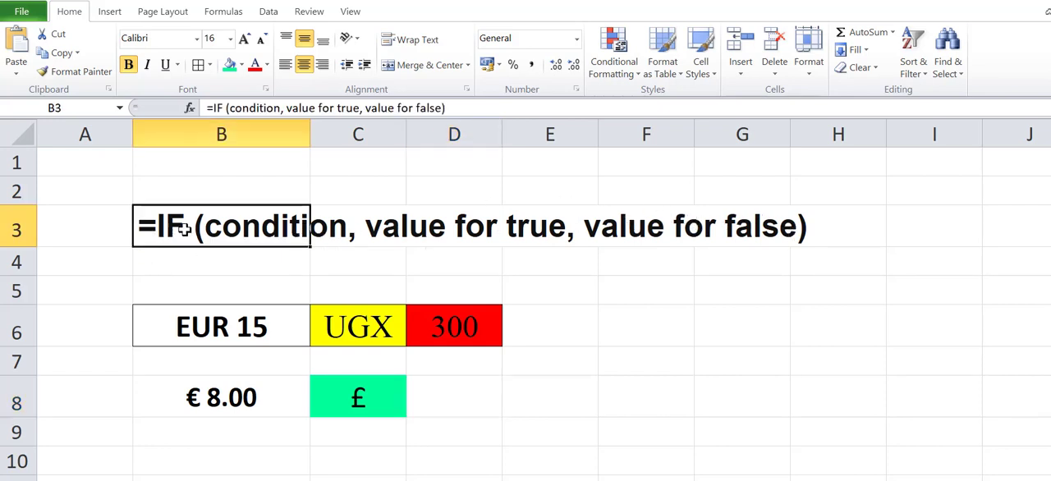
{"action": "left_click", "coordinate": [251, 108]}
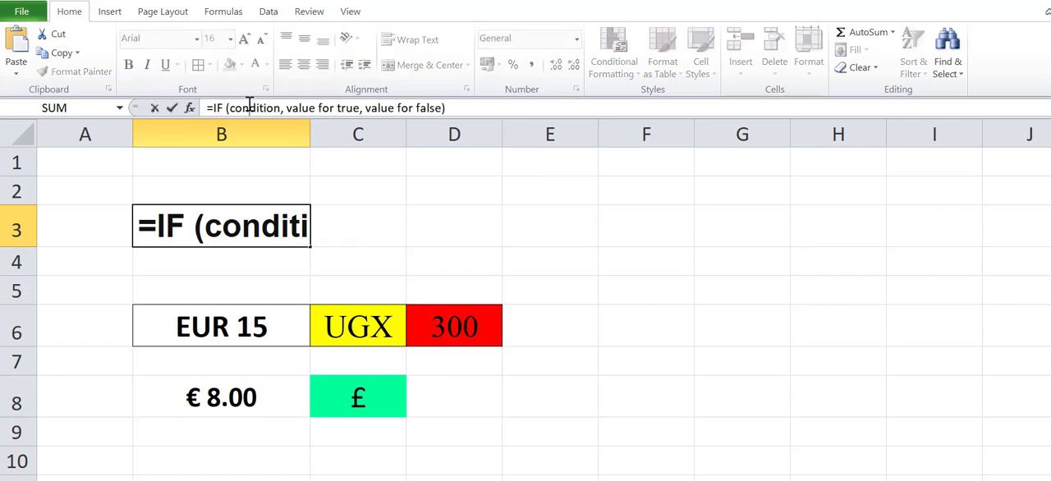
{"action": "left_click_drag", "start_coordinate": [453, 107], "coordinate": [201, 107]}
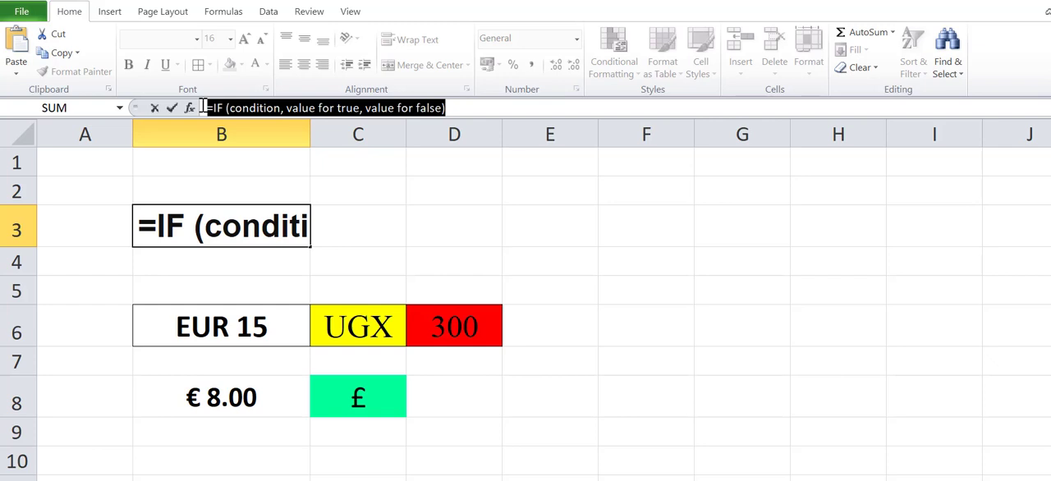
{"action": "left_click", "coordinate": [476, 107]}
{"action": "key", "text": "Return"}
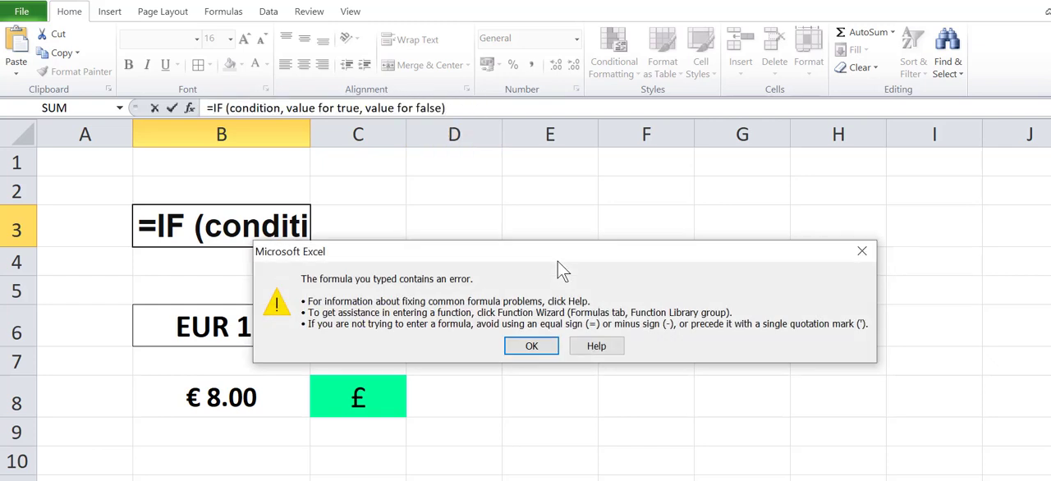
{"action": "left_click", "coordinate": [536, 345]}
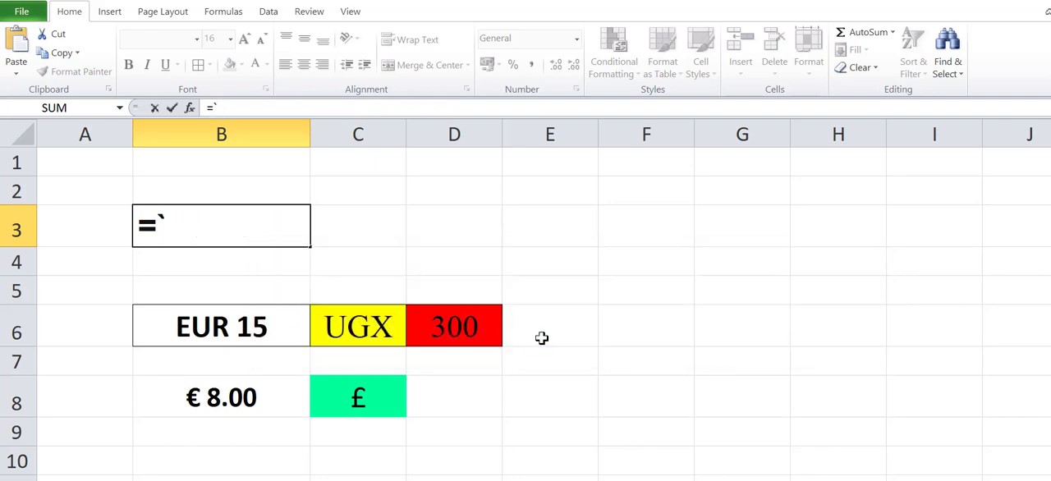
{"action": "key", "text": "Return"}
{"action": "left_click", "coordinate": [525, 348]}
{"action": "key", "text": "BackSpace"}
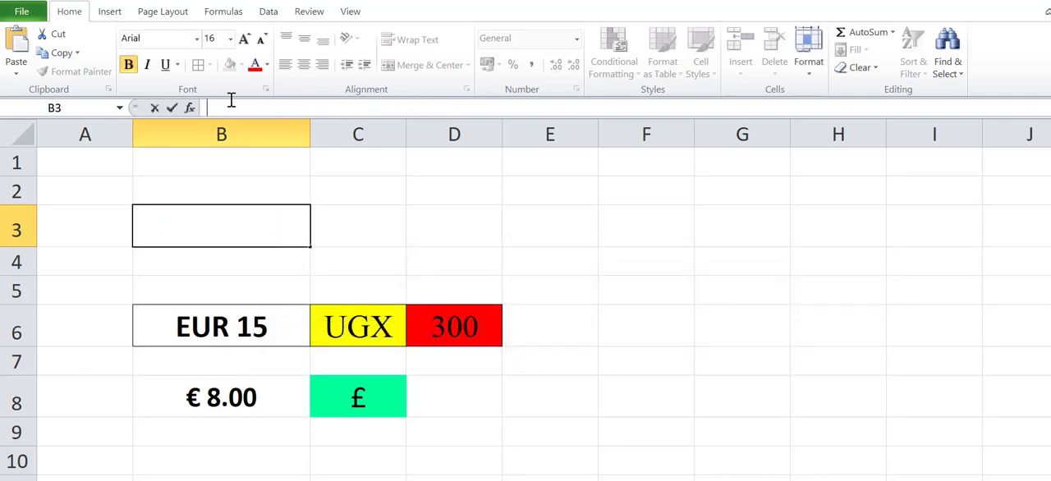
{"action": "left_click", "coordinate": [459, 242]}
{"action": "left_click", "coordinate": [243, 229]}
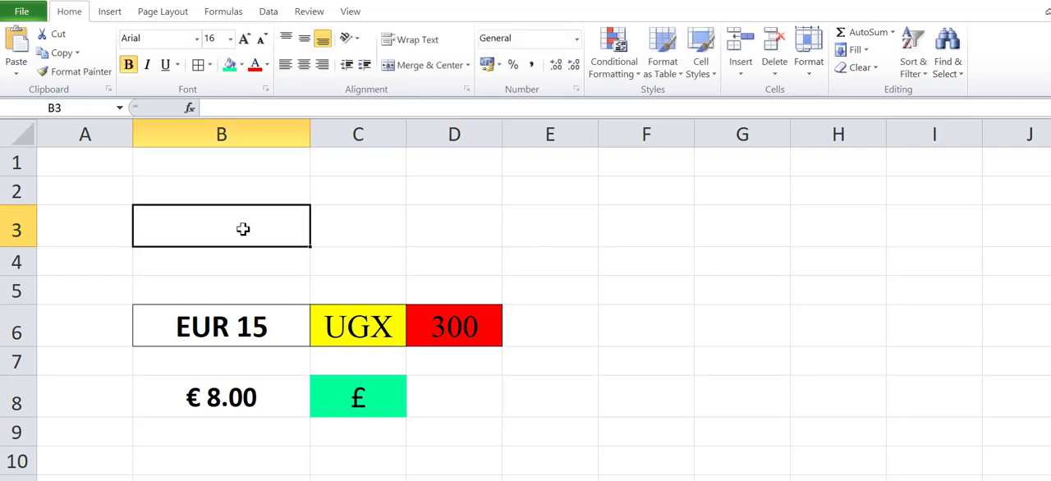
{"action": "type", "text": "£,UGX,₽,CNY,₹"}
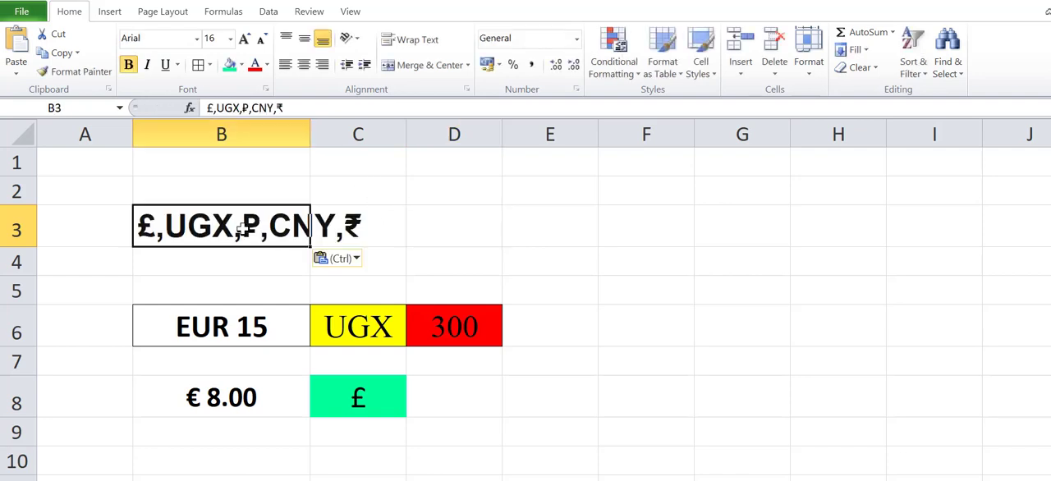
{"action": "left_click", "coordinate": [444, 235]}
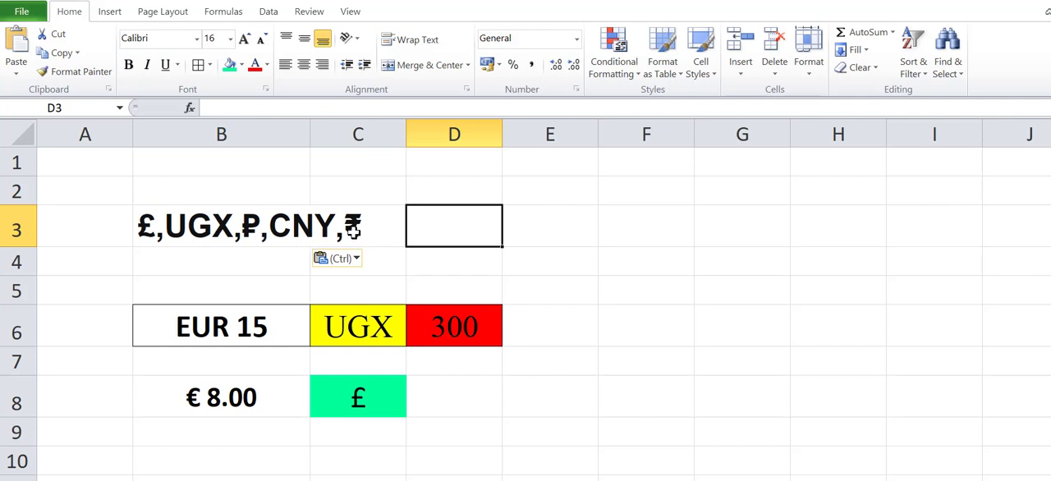
{"action": "left_click", "coordinate": [447, 405]}
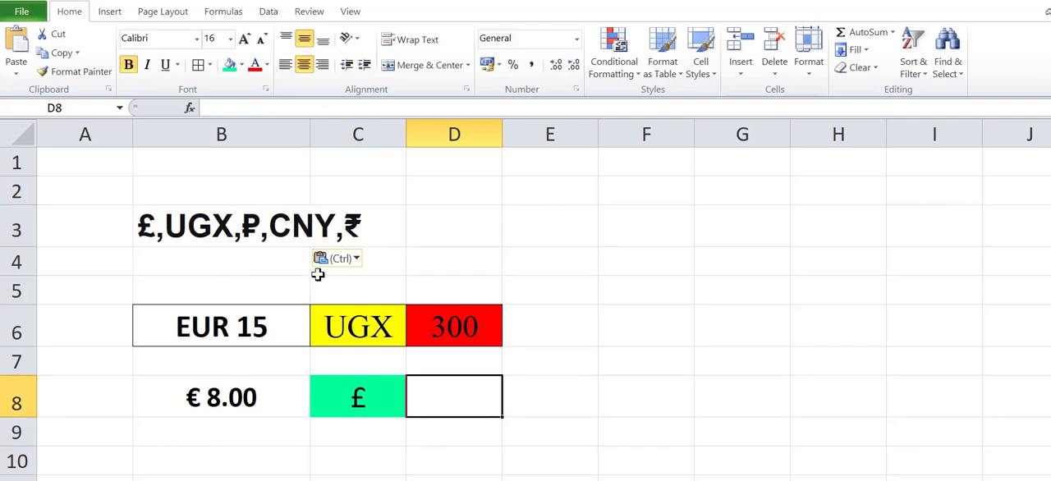
{"action": "key", "text": "ctrl+z"}
{"action": "key", "text": "ctrl+z"}
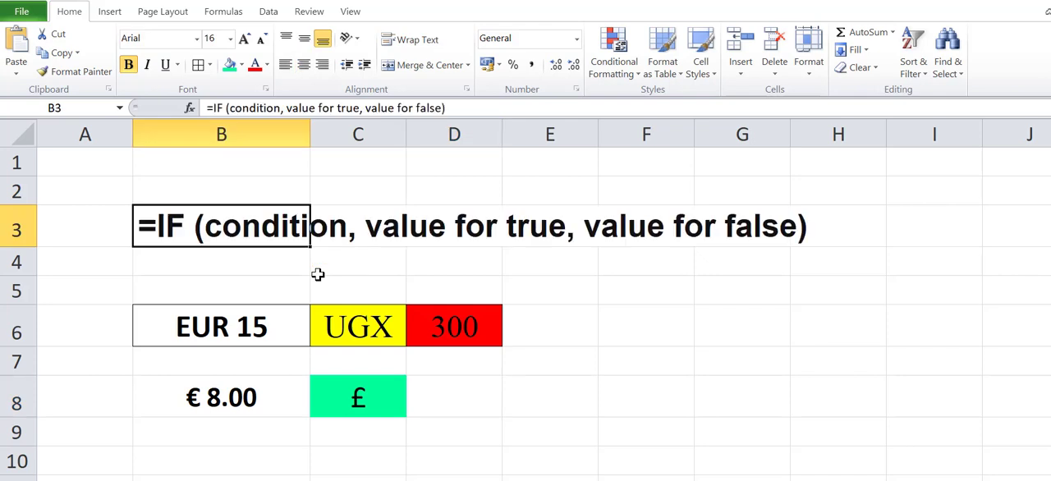
Step: Paste the currency list £,UGX,₽,CNY,₹ into cell B2
{"action": "left_click", "coordinate": [178, 191]}
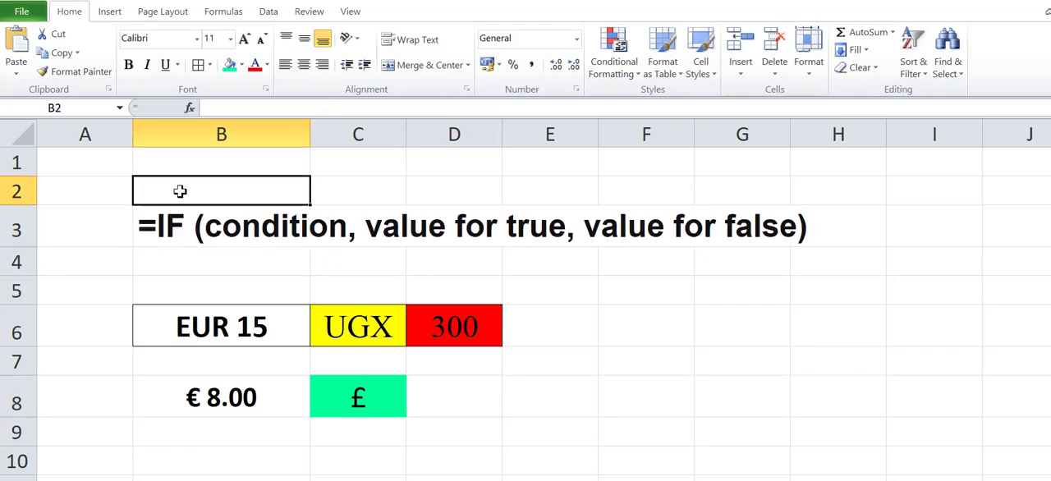
{"action": "type", "text": "£,UGX,₽,CNY,₹"}
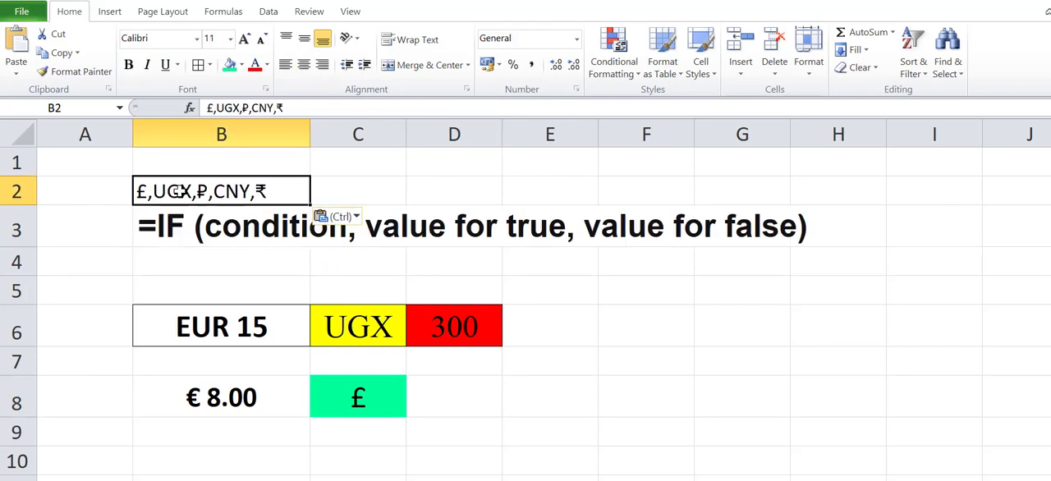
Step: Copy the IF syntax text from cell B3 and paste it into D8 as the formula template
{"action": "left_click", "coordinate": [205, 229]}
{"action": "double_click", "coordinate": [265, 107]}
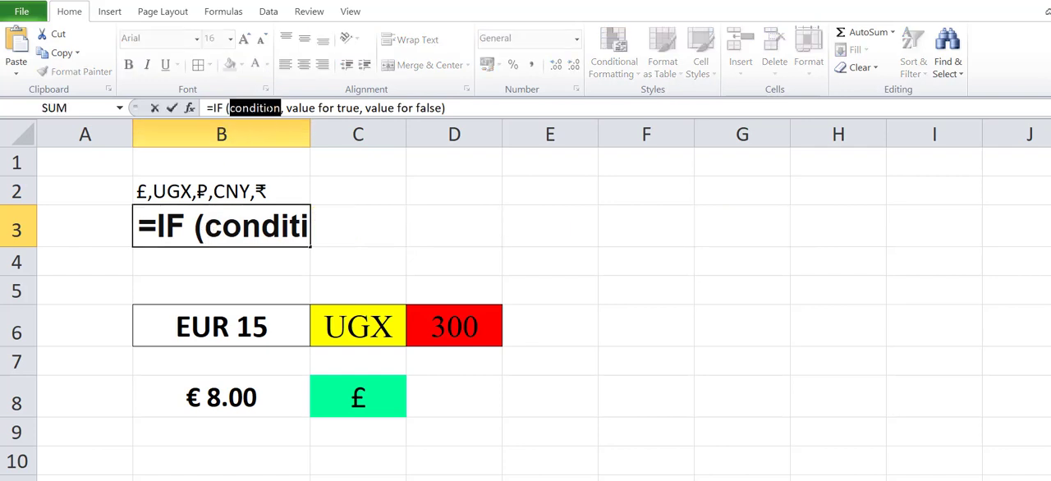
{"action": "left_click", "coordinate": [264, 107]}
{"action": "left_click_drag", "start_coordinate": [469, 108], "coordinate": [222, 96]}
{"action": "key", "text": "ctrl+c"}
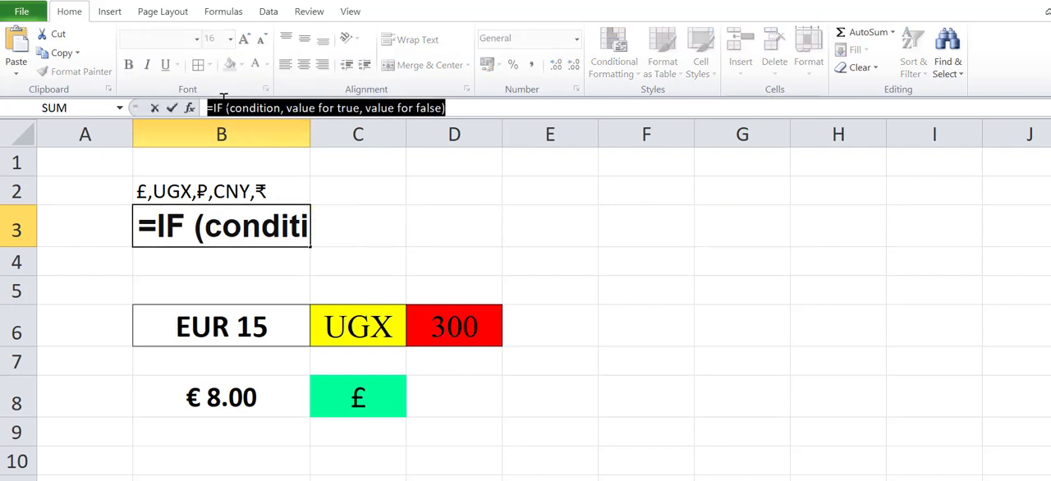
{"action": "key", "text": "Escape"}
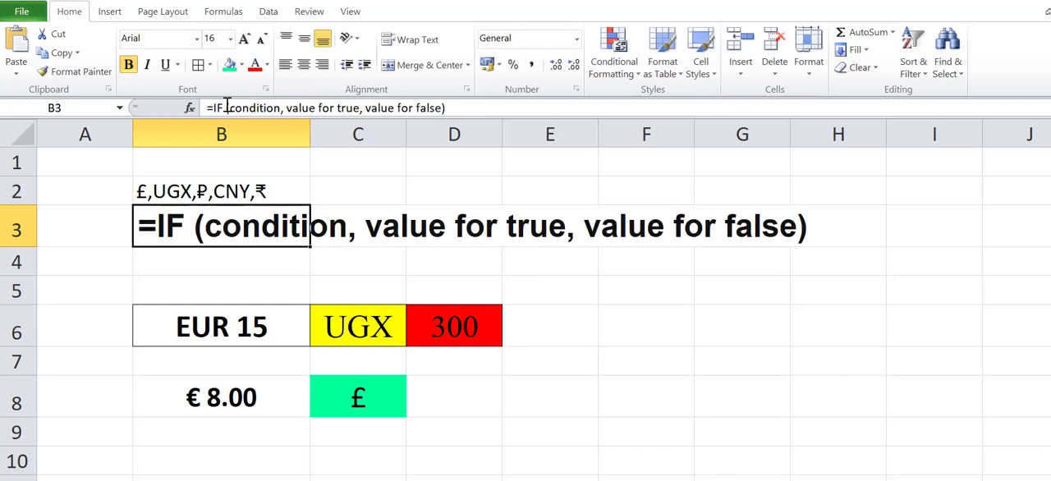
{"action": "left_click", "coordinate": [454, 398]}
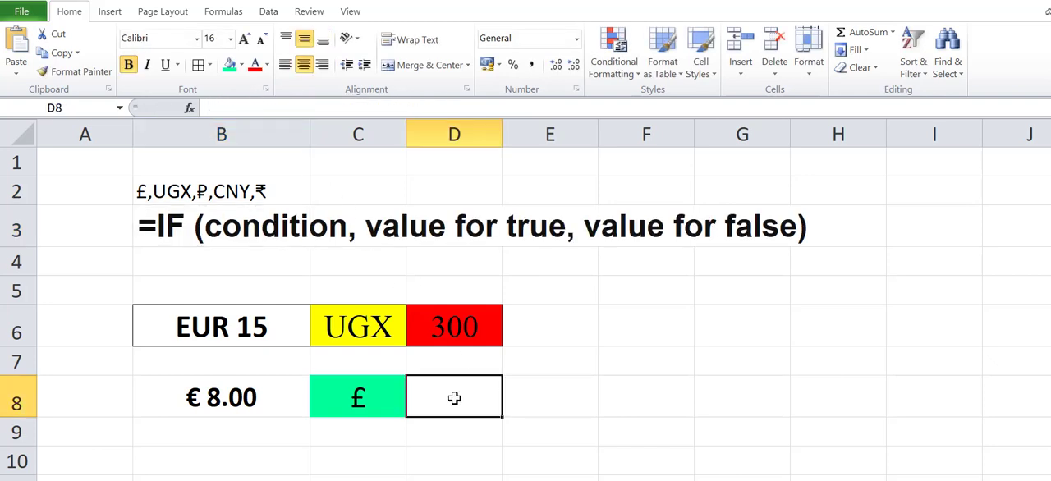
{"action": "left_click", "coordinate": [285, 108]}
{"action": "key", "text": "ctrl+v"}
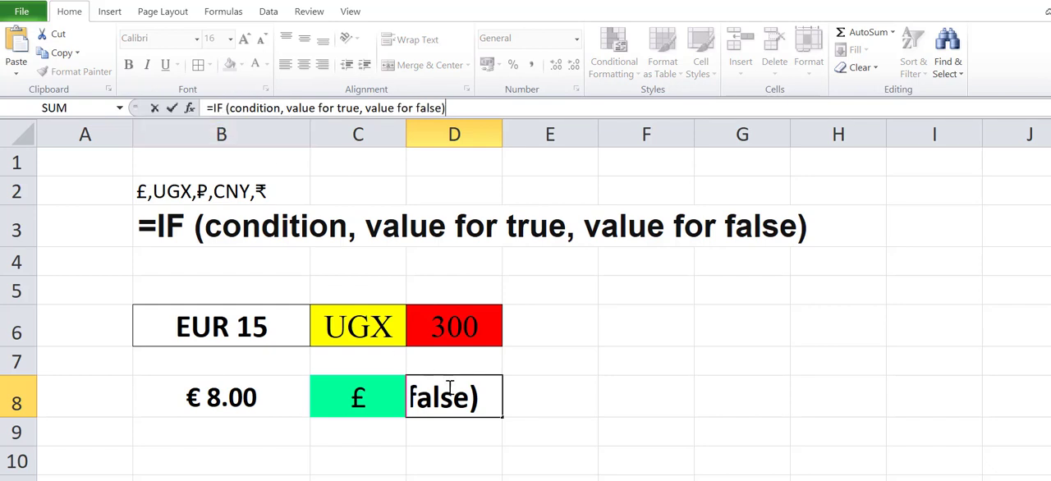
Step: In D8's formula, remove the space after IF and replace the condition placeholder with C8="£"
{"action": "left_click", "coordinate": [226, 107]}
{"action": "key", "text": "BackSpace"}
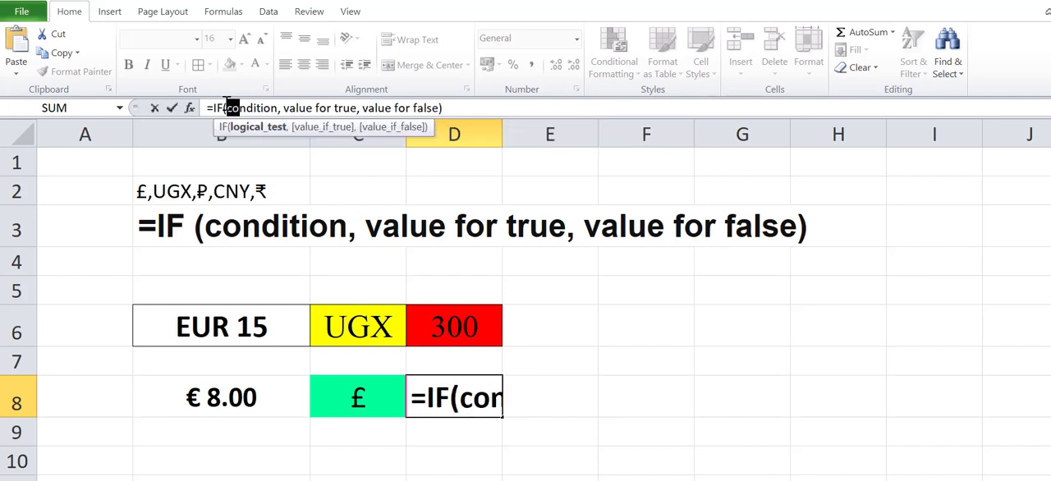
{"action": "key", "text": "shift+Right"}
{"action": "key", "text": "shift+Right"}
{"action": "key", "text": "shift+Right"}
{"action": "key", "text": "shift+Right"}
{"action": "key", "text": "shift+Right"}
{"action": "key", "text": "shift+Right"}
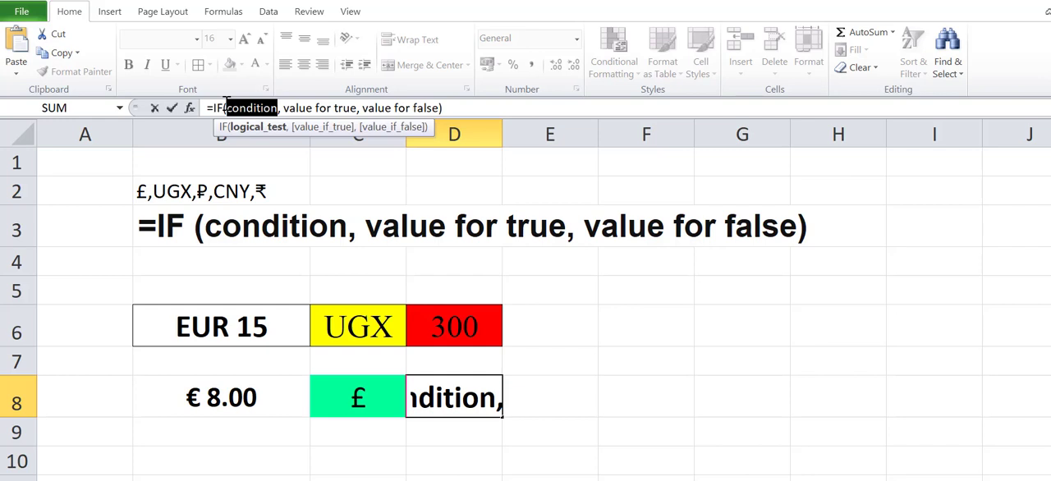
{"action": "left_click", "coordinate": [361, 395]}
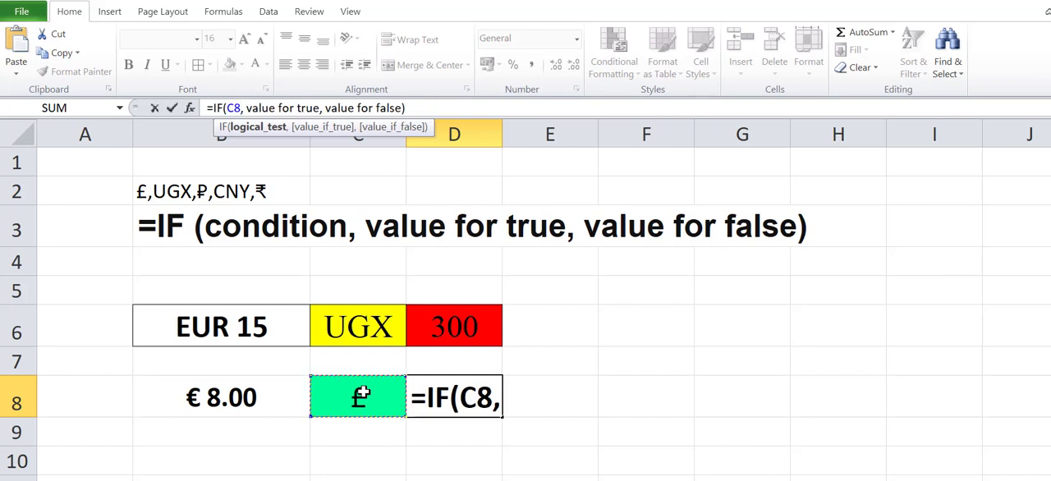
{"action": "type", "text": "="}
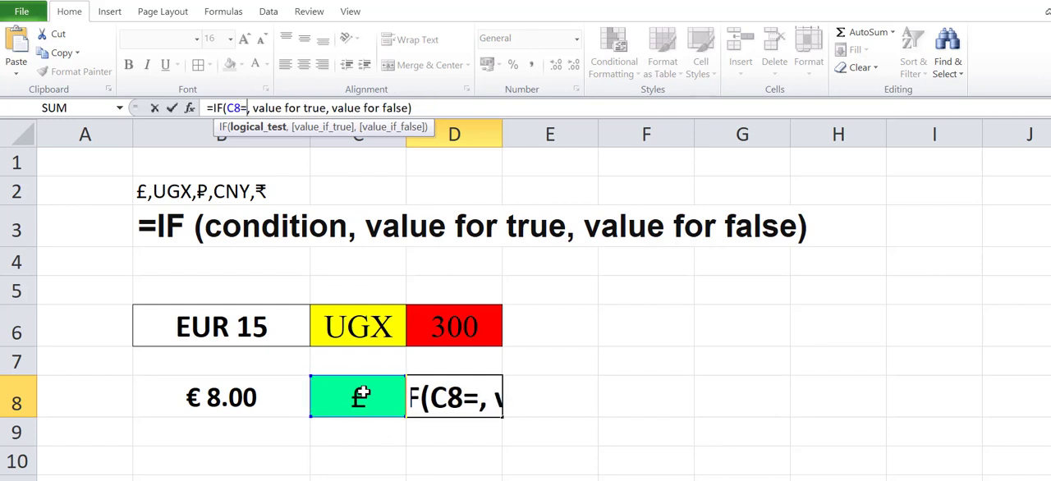
{"action": "type", "text": "\""}
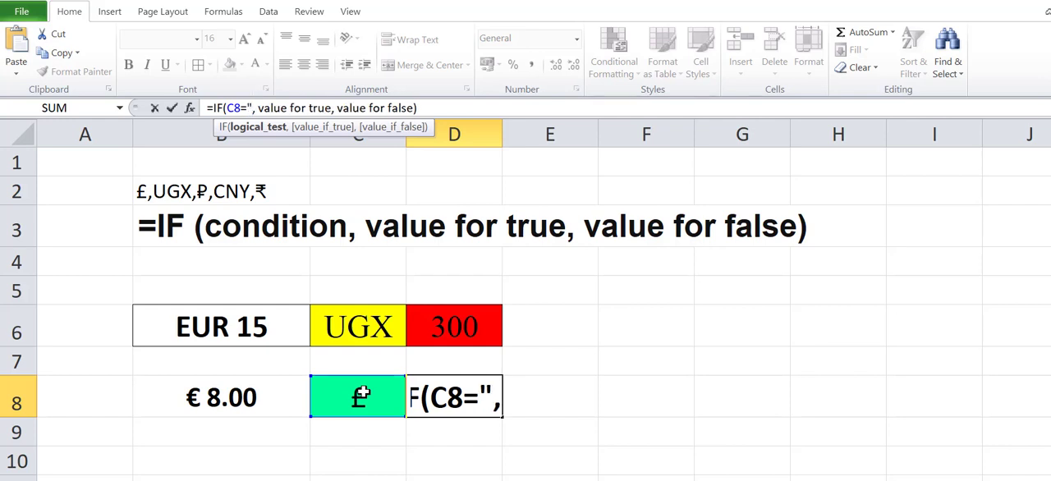
{"action": "type", "text": "£\""}
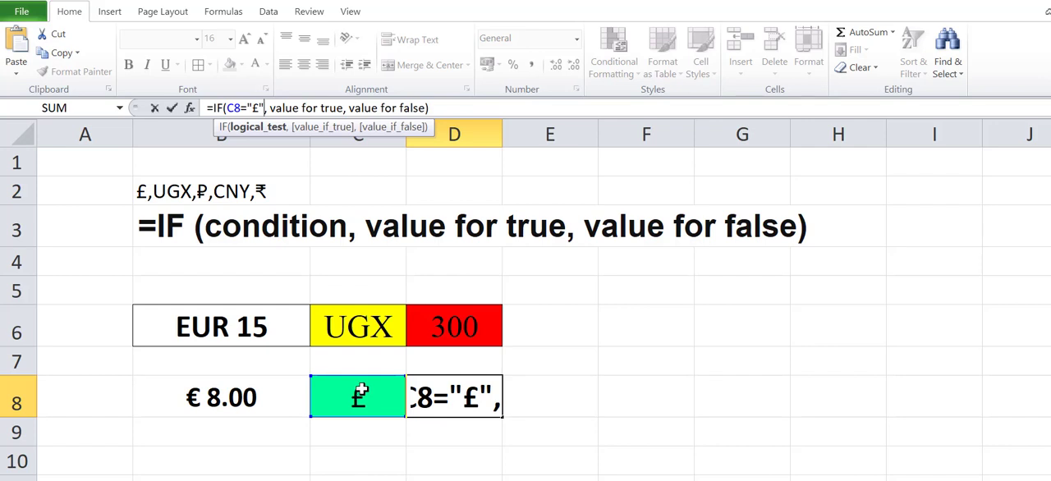
Step: Replace the "value for true" placeholder in D8's formula with B8*10
{"action": "left_click", "coordinate": [270, 108]}
{"action": "left_click_drag", "start_coordinate": [267, 107], "coordinate": [344, 108]}
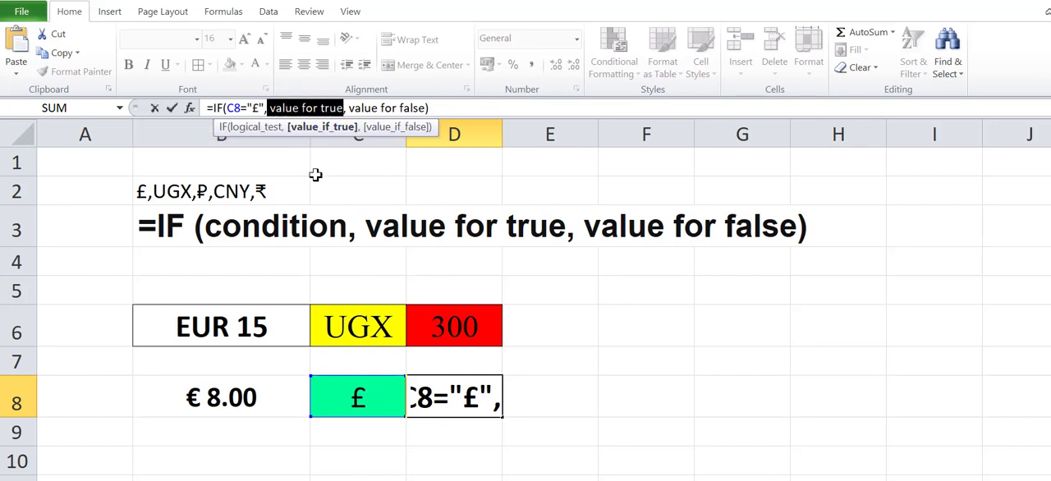
{"action": "left_click", "coordinate": [237, 397]}
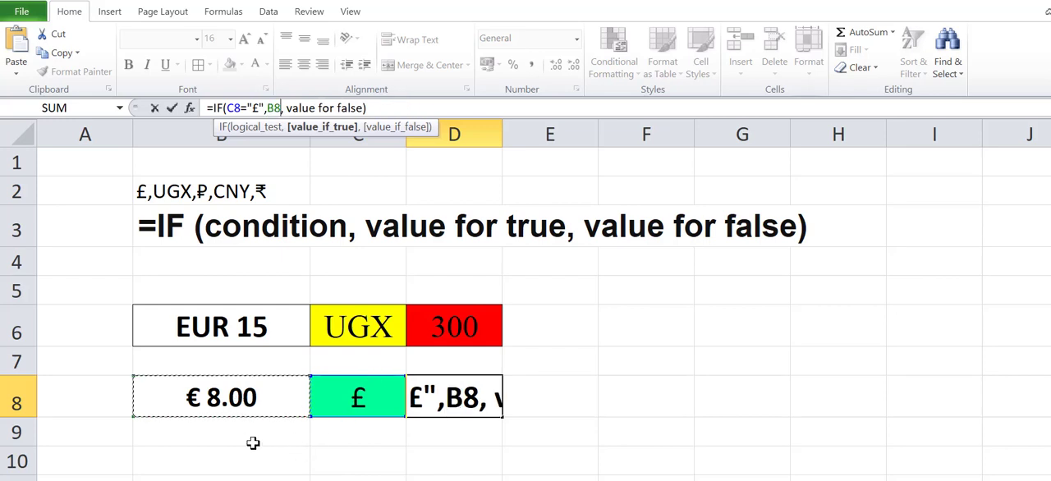
{"action": "type", "text": "*"}
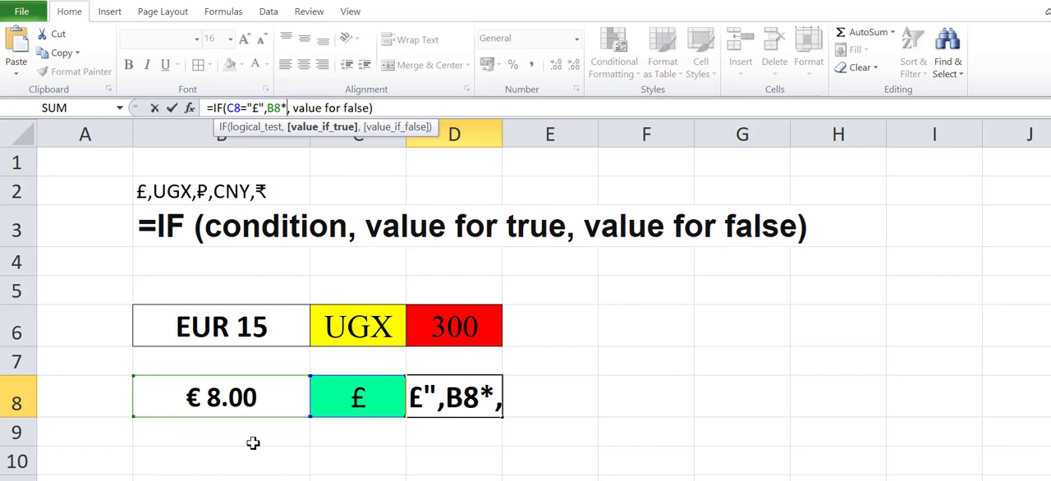
{"action": "type", "text": "10"}
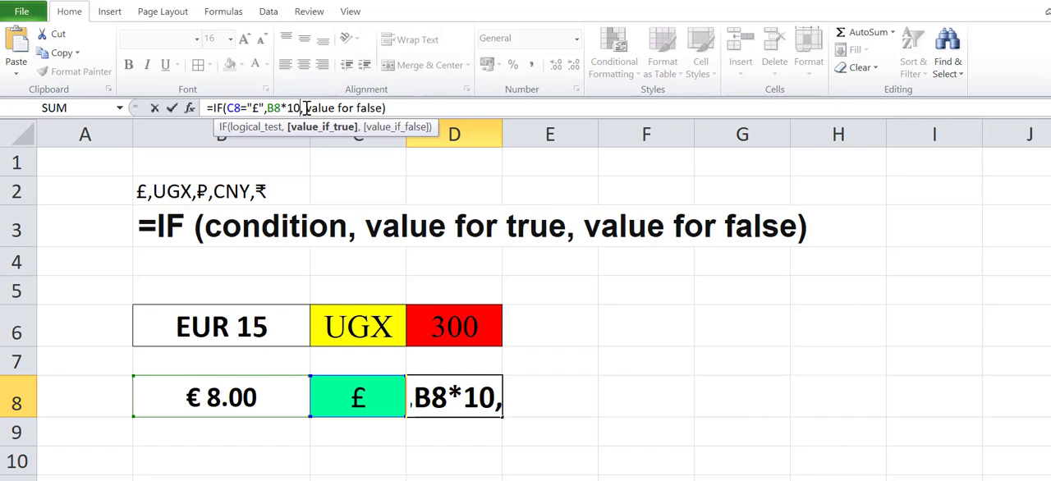
Step: Replace the "value for false" placeholder in D8's formula with "X" and remove the space before it
{"action": "left_click_drag", "start_coordinate": [303, 107], "coordinate": [383, 101]}
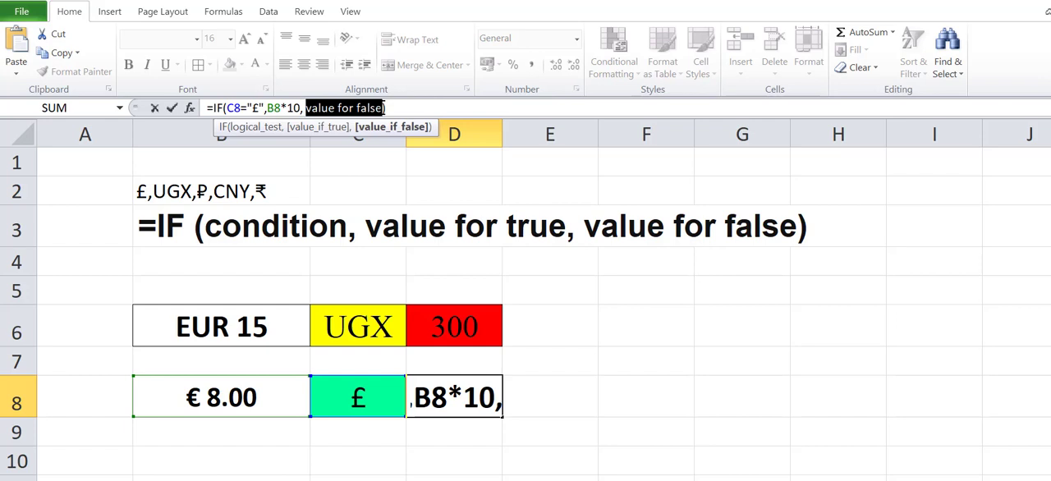
{"action": "key", "text": "BackSpace"}
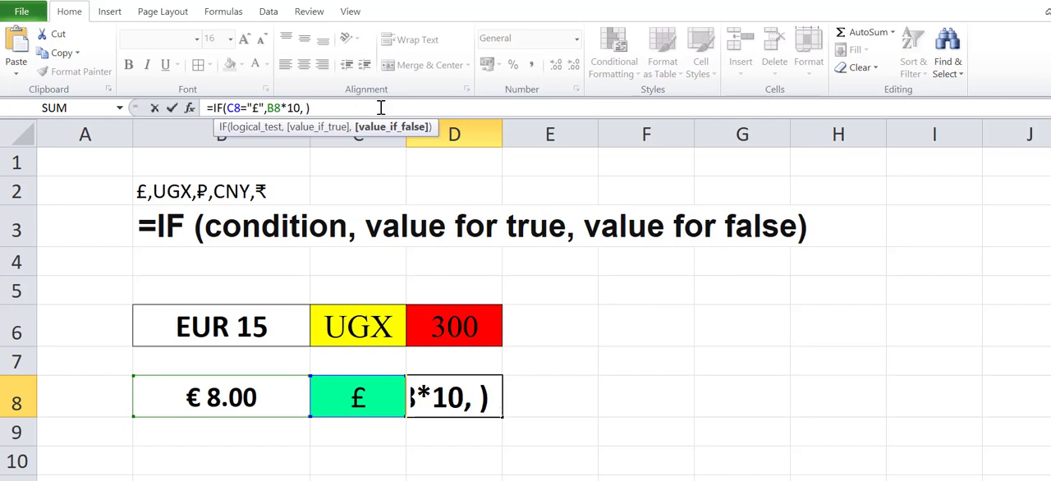
{"action": "type", "text": "\""}
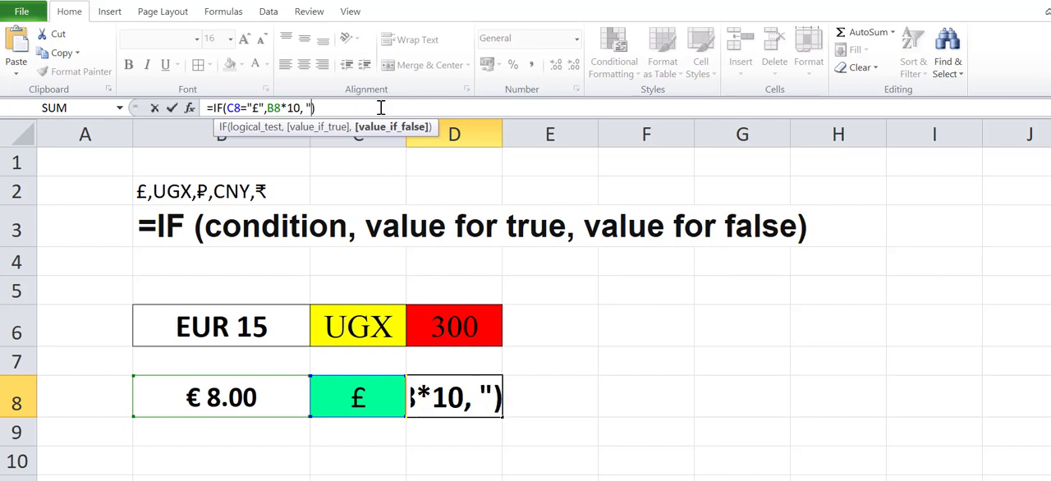
{"action": "type", "text": "\""}
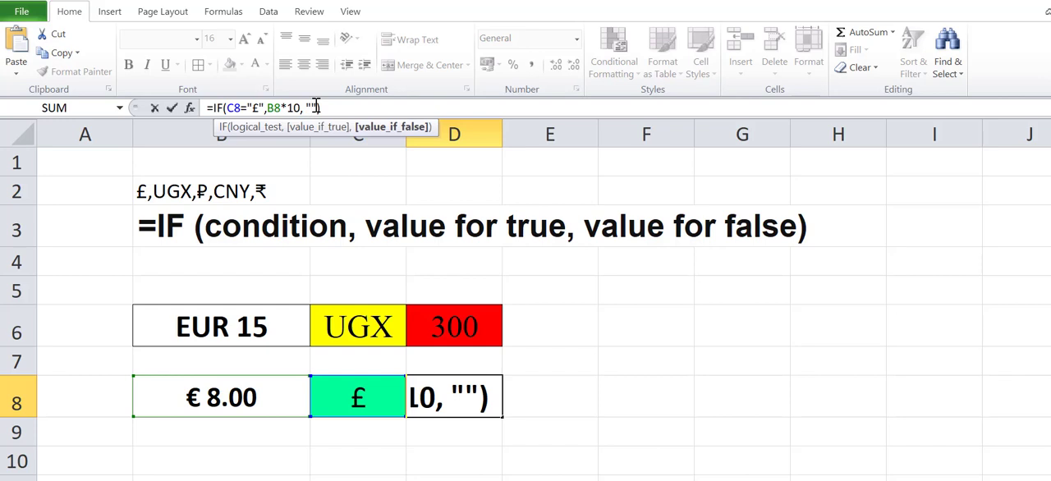
{"action": "type", "text": "X"}
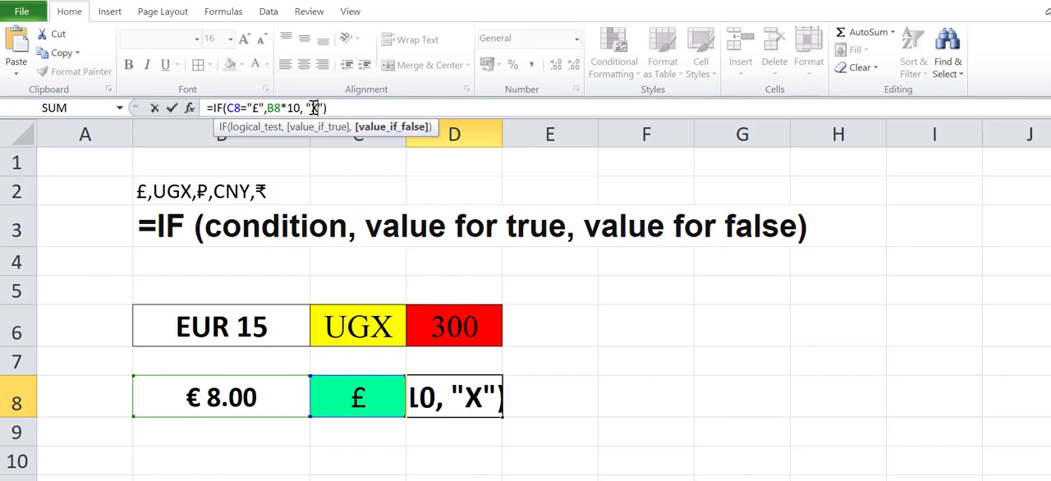
{"action": "key", "text": "BackSpace"}
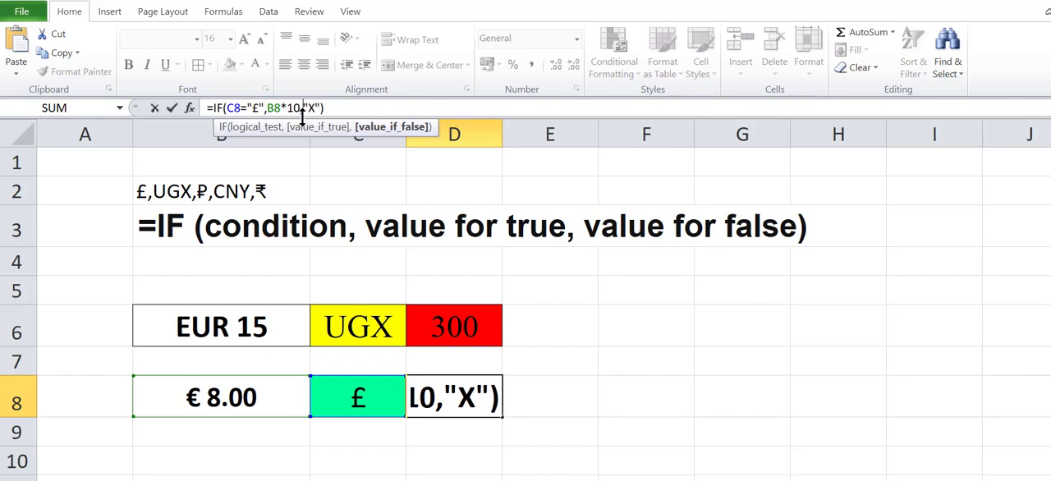
{"action": "key", "text": "Left"}
{"action": "key", "text": "Left"}
{"action": "key", "text": "Left"}
{"action": "key", "text": "Left"}
{"action": "key", "text": "Left"}
{"action": "key", "text": "Left"}
{"action": "key", "text": "Left"}
{"action": "key", "text": "Left"}
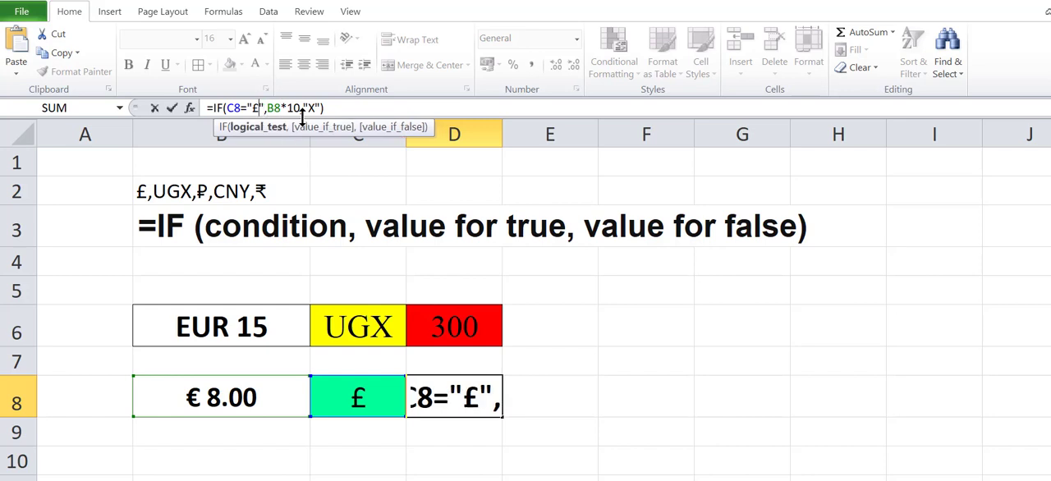
Step: Confirm D8's IF formula and select UGX from the currency drop-down list in C8 to test it
{"action": "key", "text": "Return"}
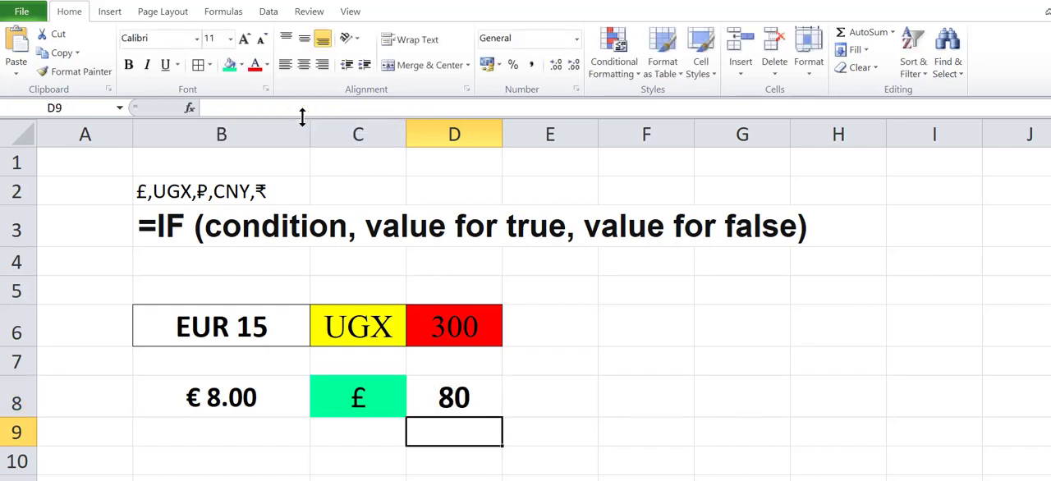
{"action": "left_click", "coordinate": [454, 405]}
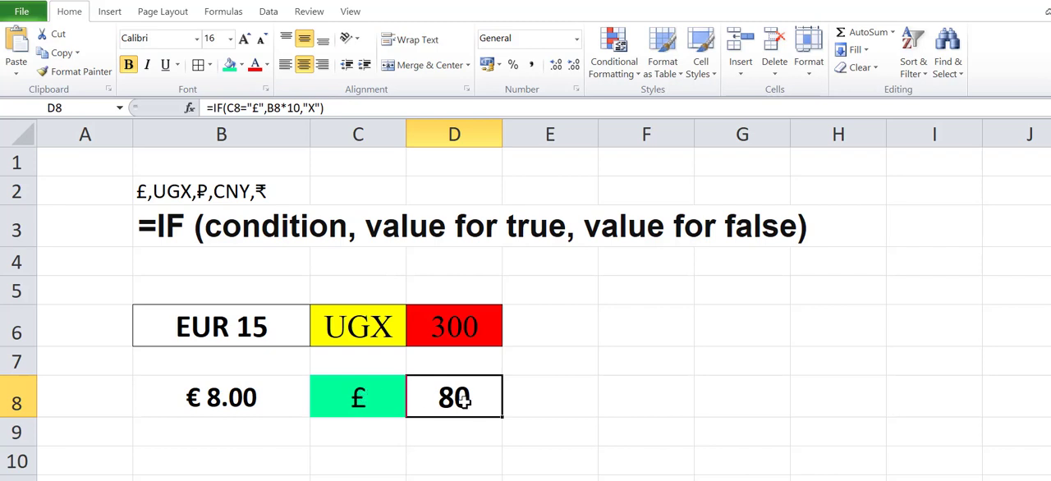
{"action": "left_click", "coordinate": [393, 405]}
{"action": "left_click", "coordinate": [412, 412]}
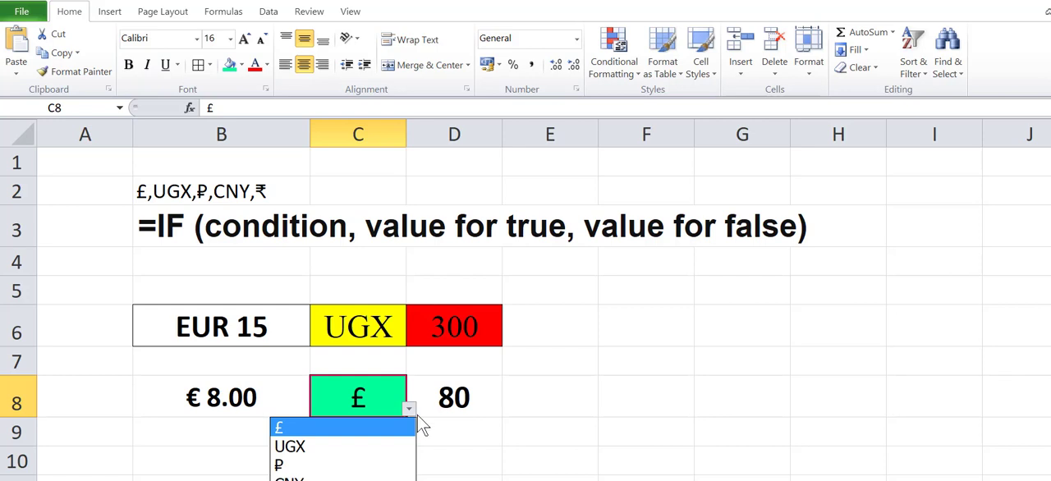
{"action": "left_click", "coordinate": [301, 446]}
Step: Fill cell D8 with red and cell C8 with yellow
{"action": "left_click", "coordinate": [451, 392]}
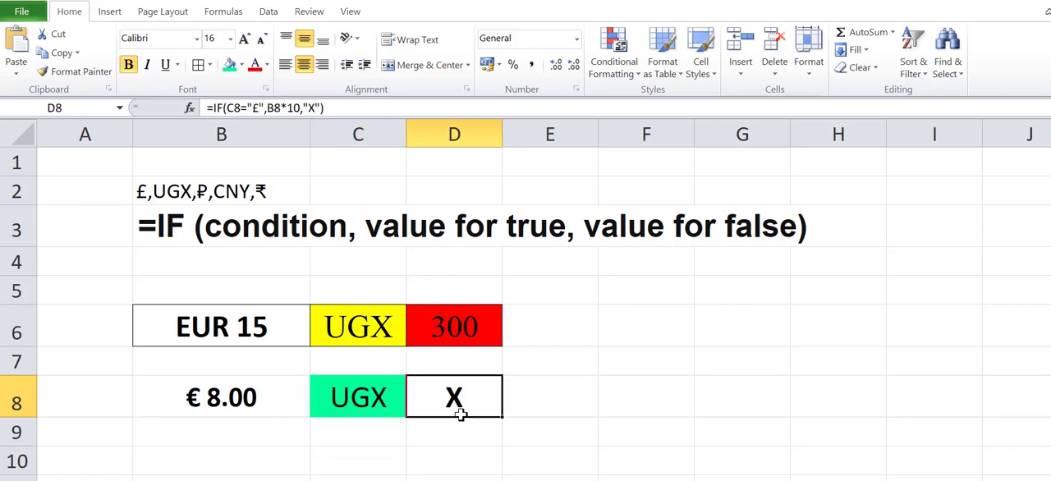
{"action": "left_click", "coordinate": [241, 65]}
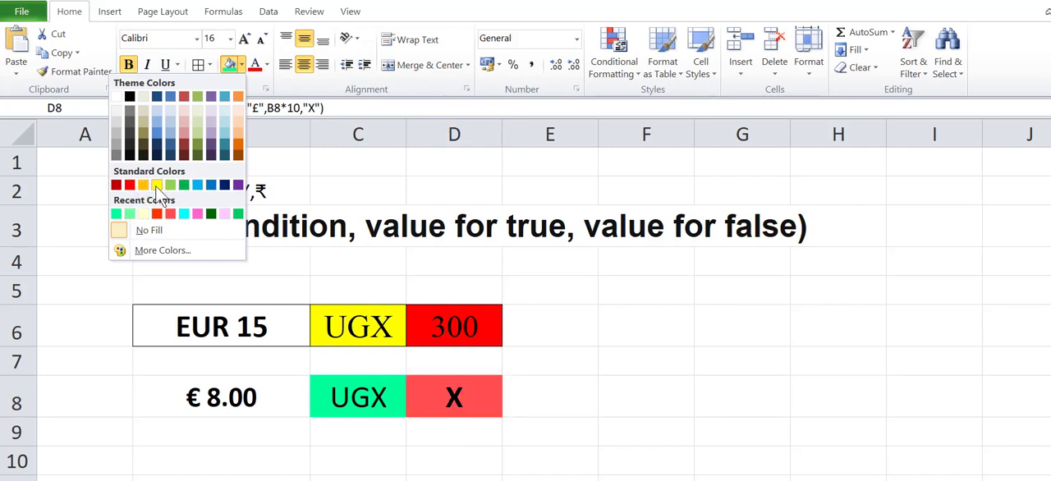
{"action": "left_click", "coordinate": [130, 185]}
{"action": "left_click", "coordinate": [339, 398]}
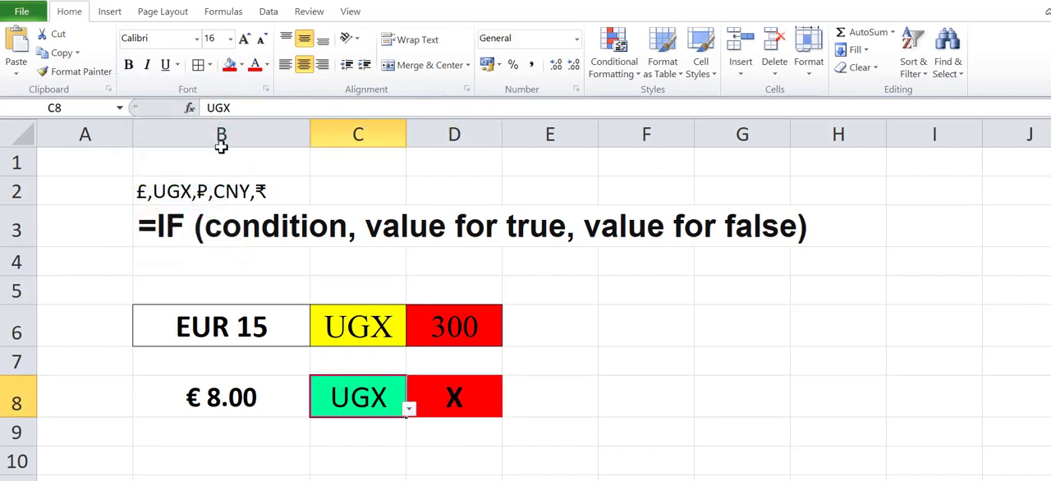
{"action": "left_click", "coordinate": [242, 65]}
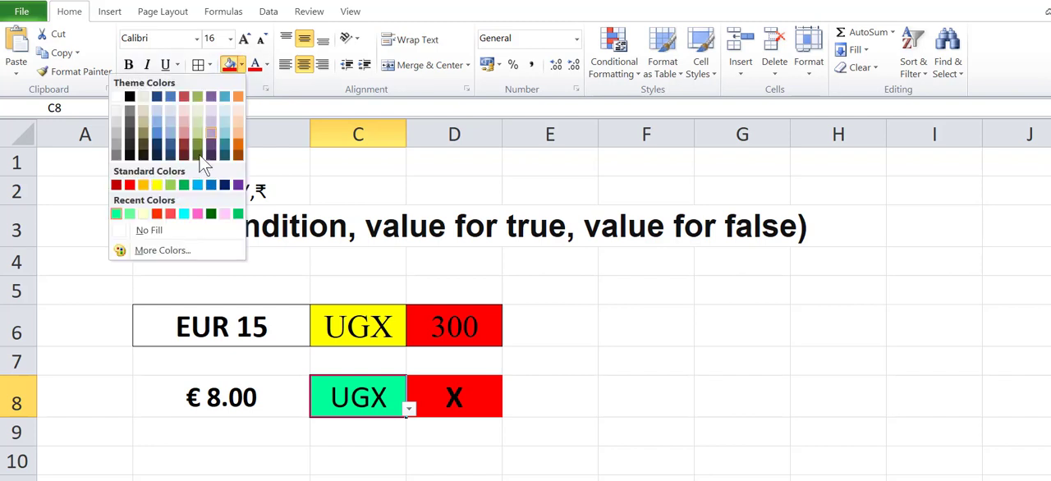
{"action": "left_click", "coordinate": [159, 186]}
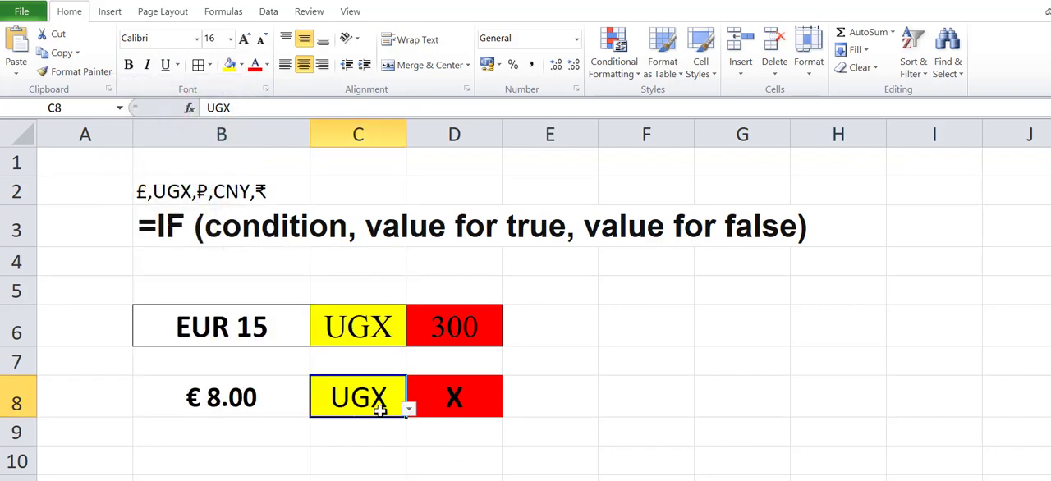
Step: Fill the currency cell C8 with light green and the result cell D8 with light blue
{"action": "left_click", "coordinate": [241, 65]}
{"action": "left_click", "coordinate": [130, 214]}
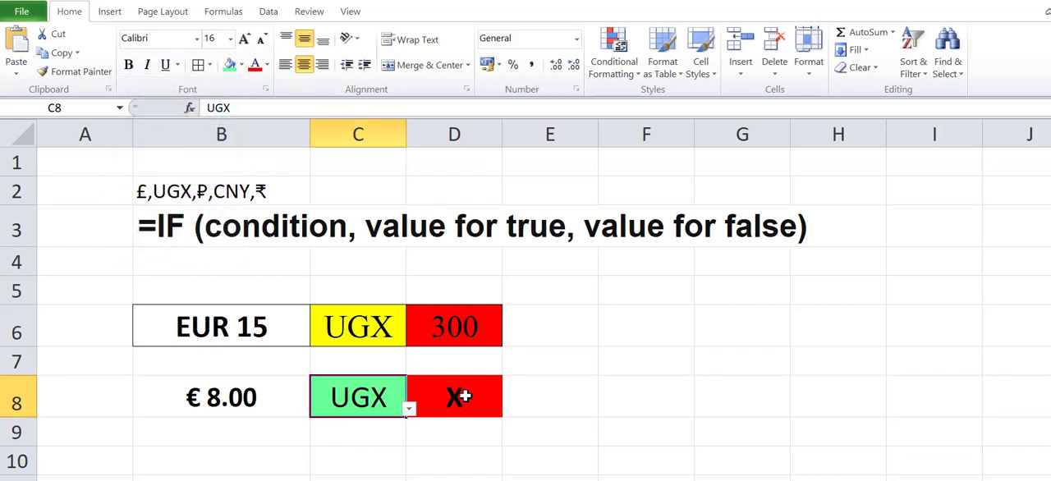
{"action": "left_click", "coordinate": [466, 395]}
{"action": "left_click", "coordinate": [241, 66]}
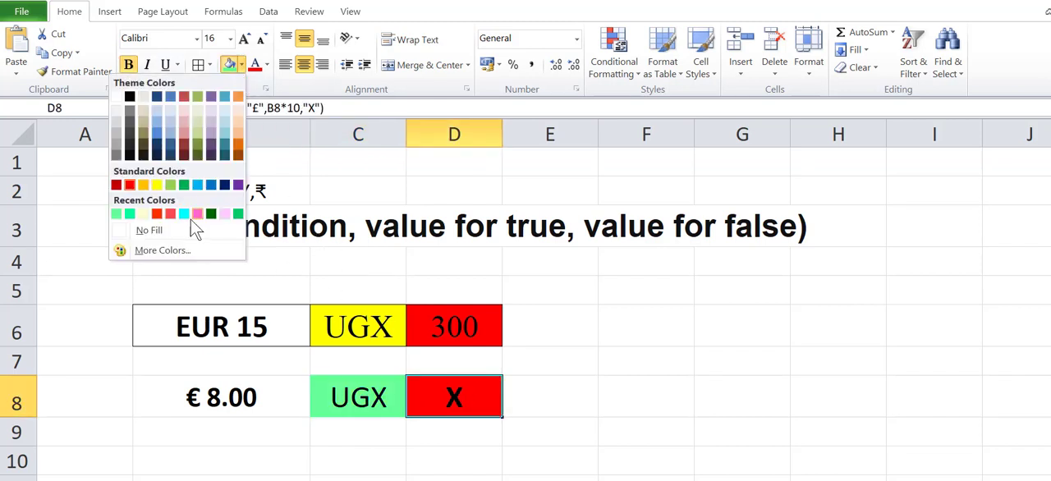
{"action": "left_click", "coordinate": [197, 205]}
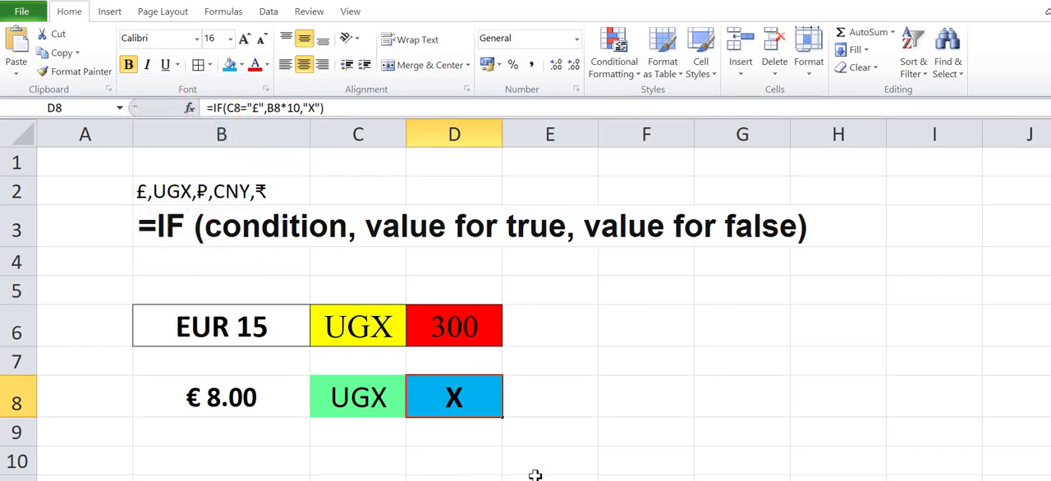
{"action": "left_click", "coordinate": [472, 468]}
Step: Select £ from the currency list in C8 and set the euro amount in B8 to 70
{"action": "left_click", "coordinate": [348, 397]}
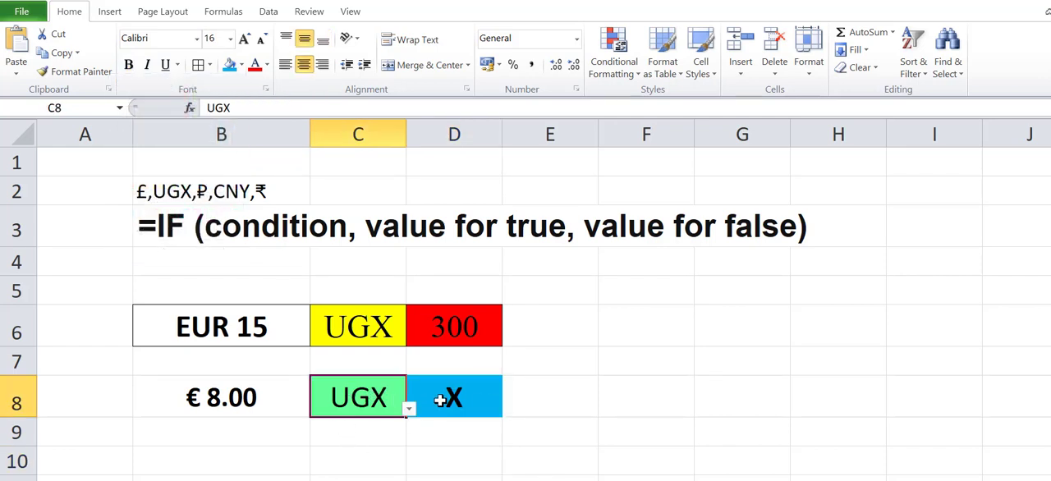
{"action": "left_click", "coordinate": [439, 400]}
{"action": "left_click", "coordinate": [371, 398]}
{"action": "left_click", "coordinate": [409, 409]}
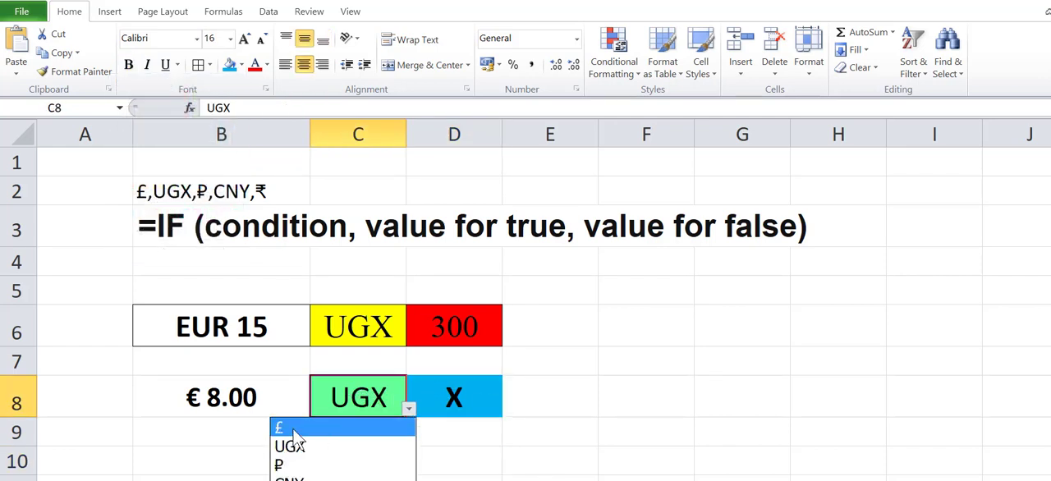
{"action": "left_click", "coordinate": [378, 425]}
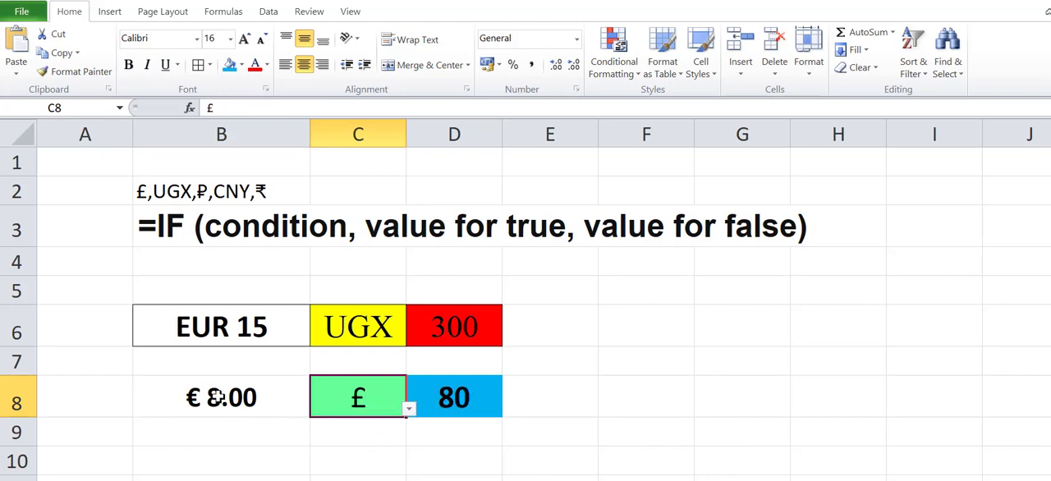
{"action": "left_click", "coordinate": [224, 408]}
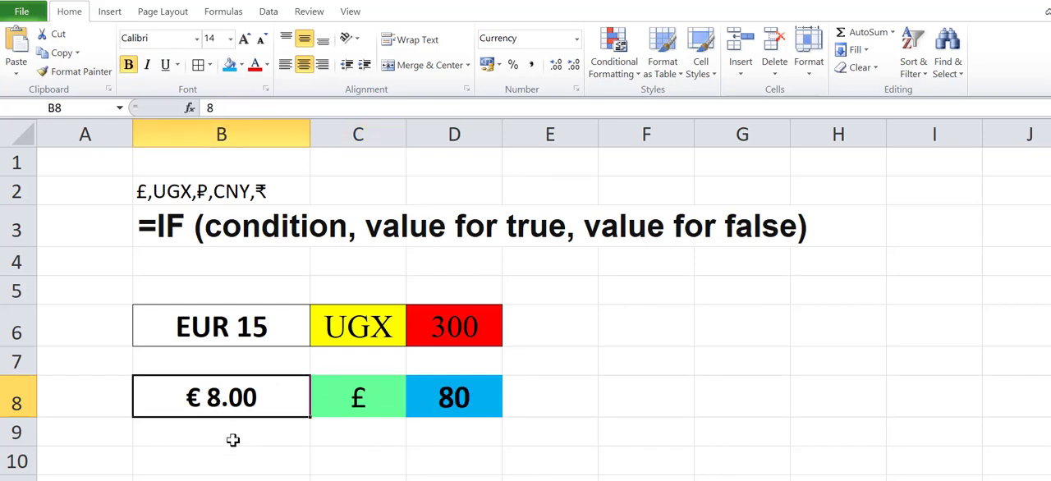
{"action": "type", "text": "70"}
{"action": "key", "text": "Return"}
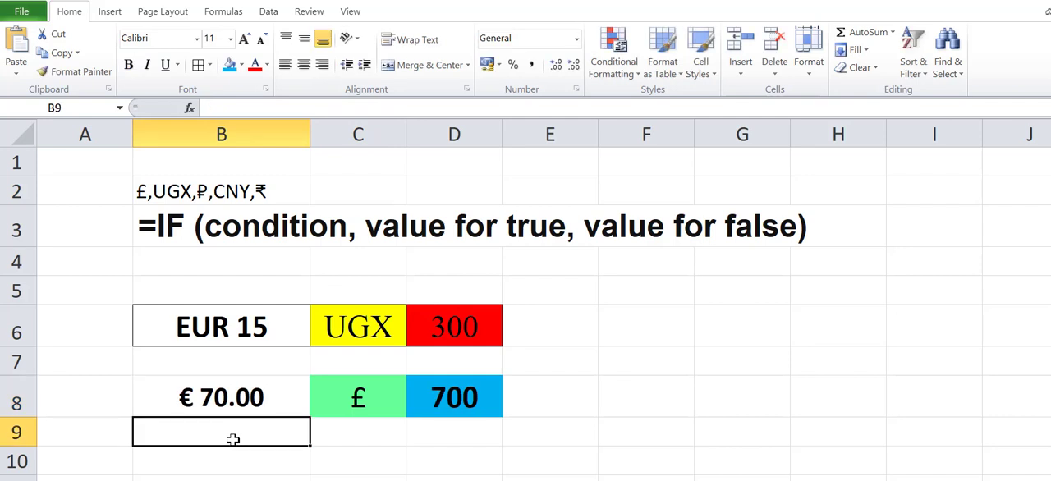
{"action": "left_click", "coordinate": [453, 409]}
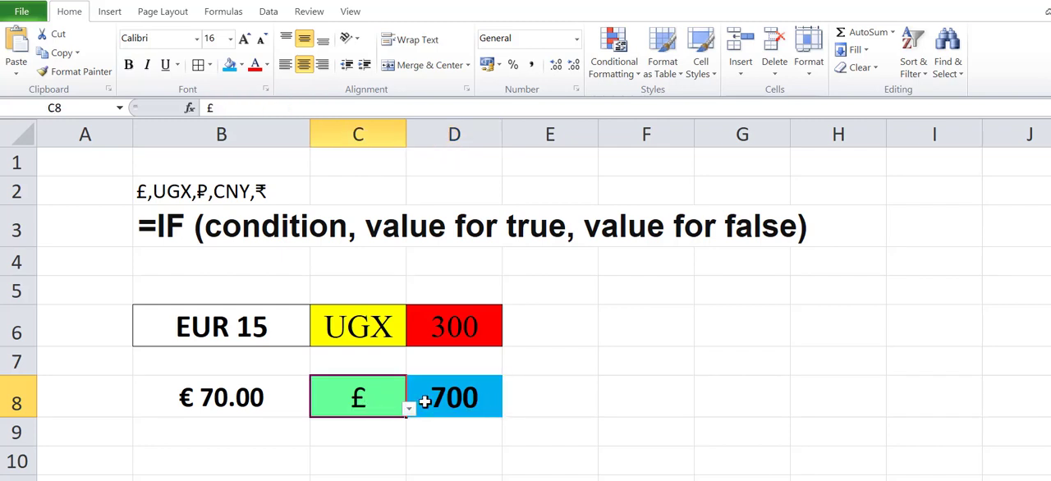
{"action": "left_click", "coordinate": [384, 403]}
{"action": "left_click", "coordinate": [457, 404]}
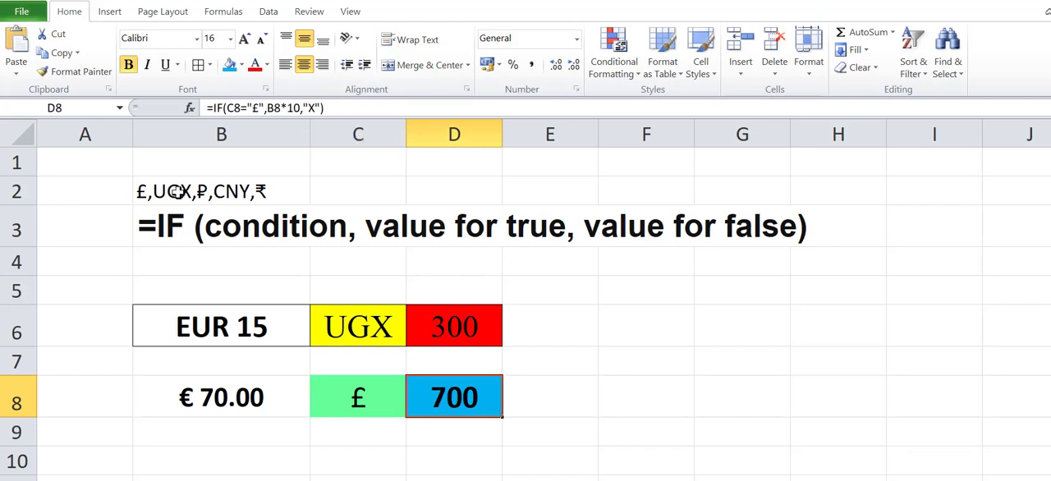
Step: Copy the text UGX from the currency list in B2 and paste it at the end of D8's formula
{"action": "left_click", "coordinate": [166, 192]}
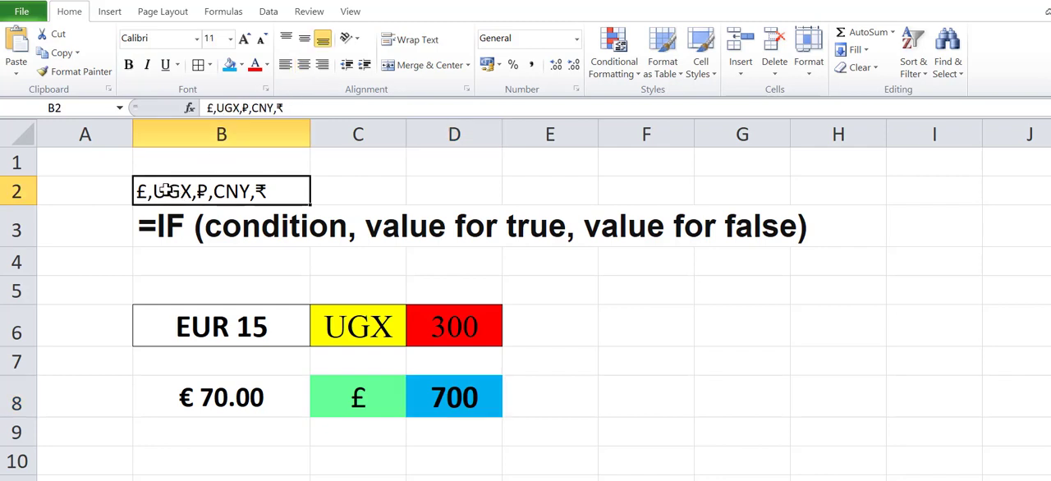
{"action": "left_click_drag", "start_coordinate": [216, 107], "coordinate": [242, 107]}
{"action": "key", "text": "ctrl+c"}
{"action": "left_click", "coordinate": [458, 399]}
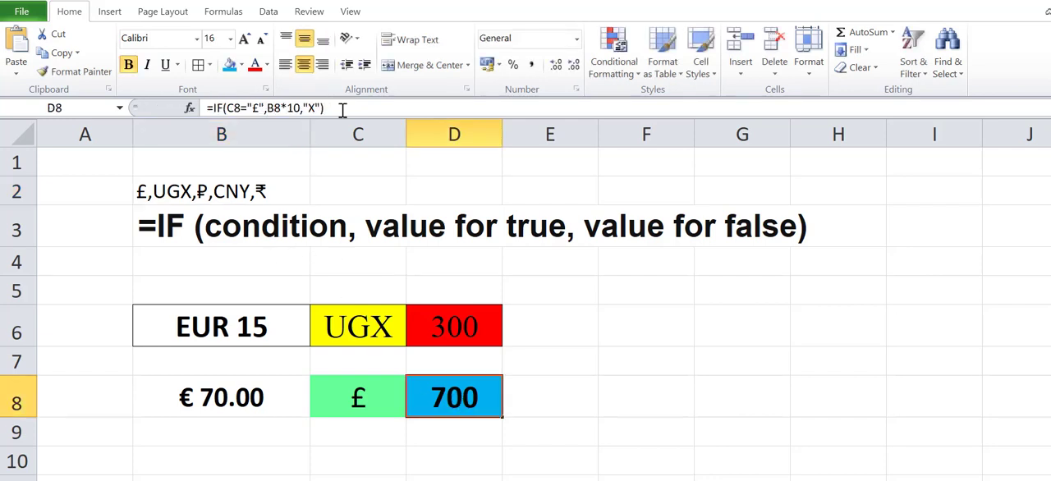
{"action": "left_click", "coordinate": [342, 109]}
{"action": "key", "text": "ctrl+v"}
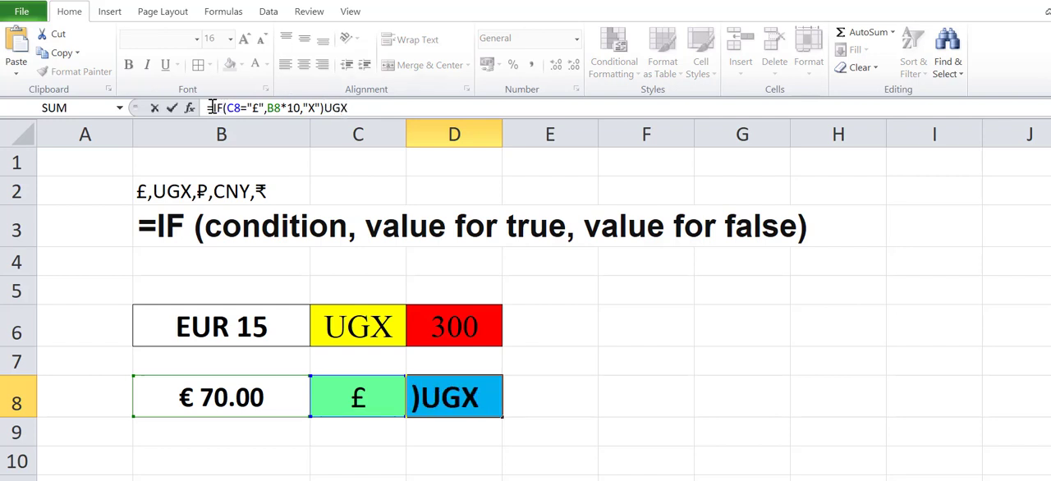
Step: Copy the IF expression in D8's formula and paste it over "X" as the nested value for false
{"action": "left_click_drag", "start_coordinate": [214, 107], "coordinate": [323, 108]}
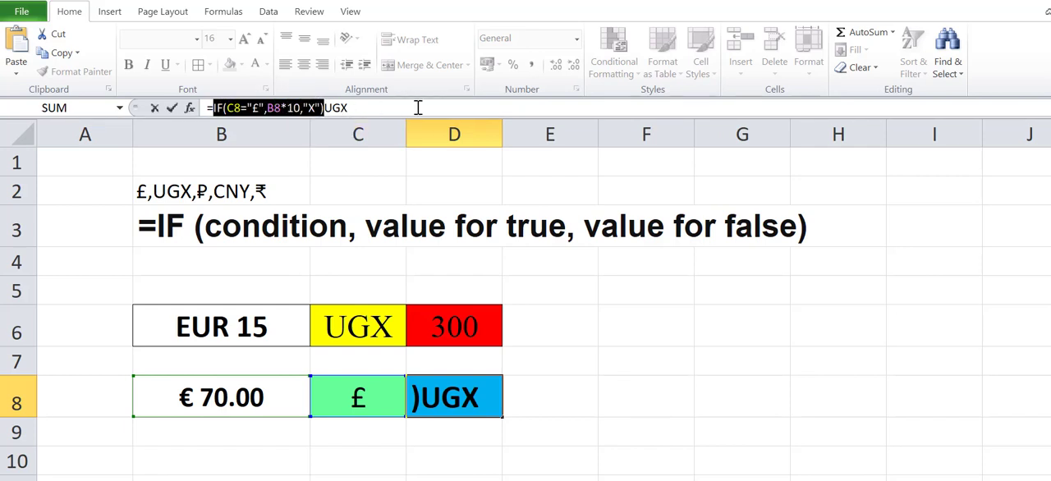
{"action": "left_click", "coordinate": [317, 108]}
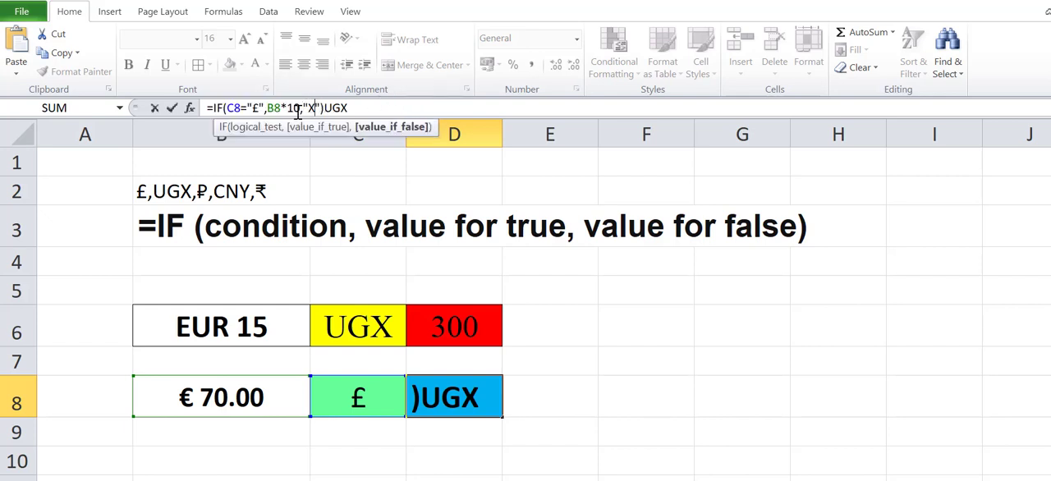
{"action": "left_click_drag", "start_coordinate": [303, 105], "coordinate": [323, 106]}
{"action": "type", "text": "IF(C8=\"£\",B8*10,\"X\")"}
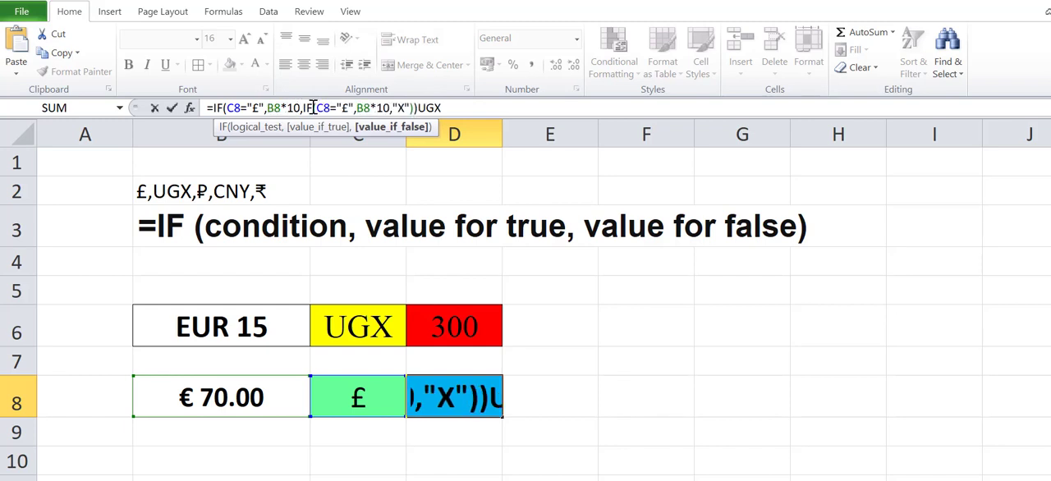
Step: Remove the trailing UGX from D8's formula and set the nested IF to C8="UGX" with B8*15 as its value for true
{"action": "double_click", "coordinate": [429, 107]}
{"action": "key", "text": "BackSpace"}
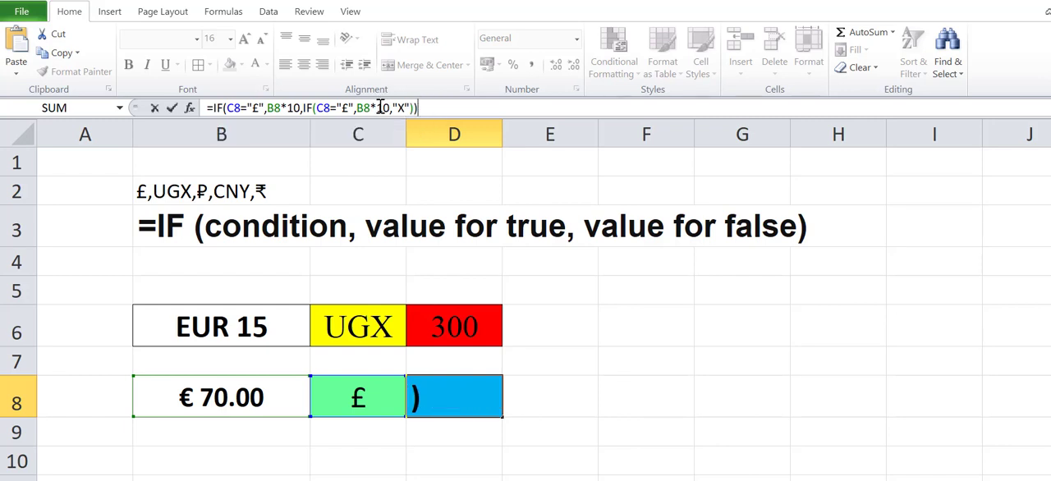
{"action": "double_click", "coordinate": [345, 107]}
{"action": "type", "text": "UGX"}
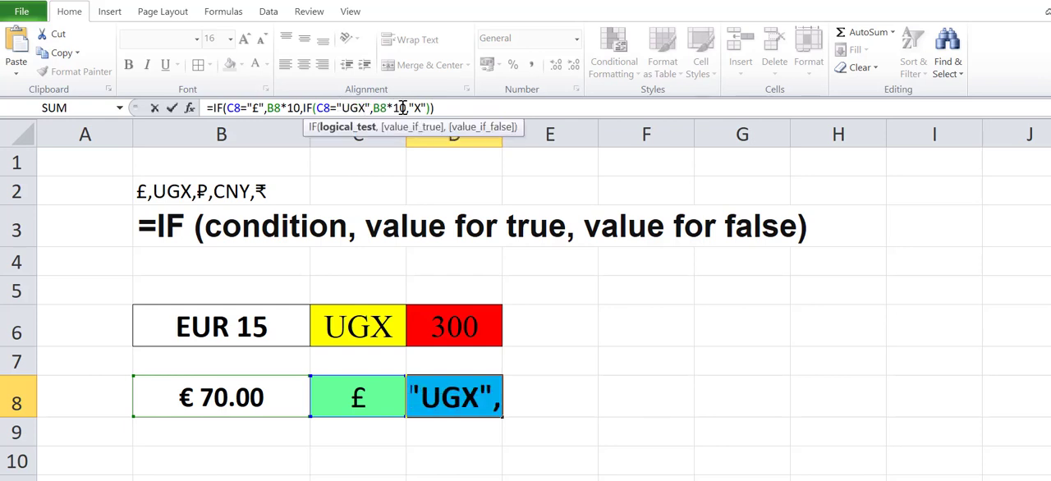
{"action": "left_click_drag", "start_coordinate": [399, 108], "coordinate": [405, 108]}
{"action": "type", "text": "5"}
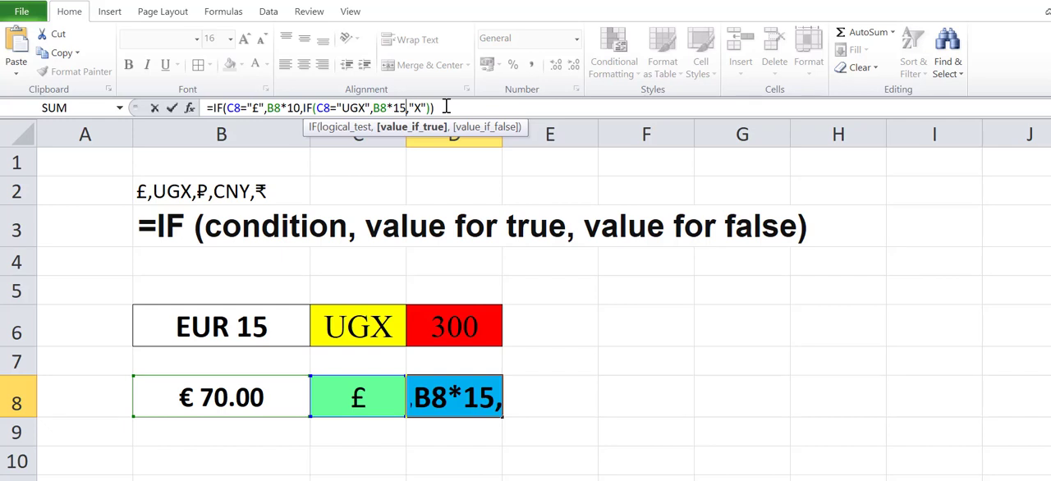
{"action": "key", "text": "Return"}
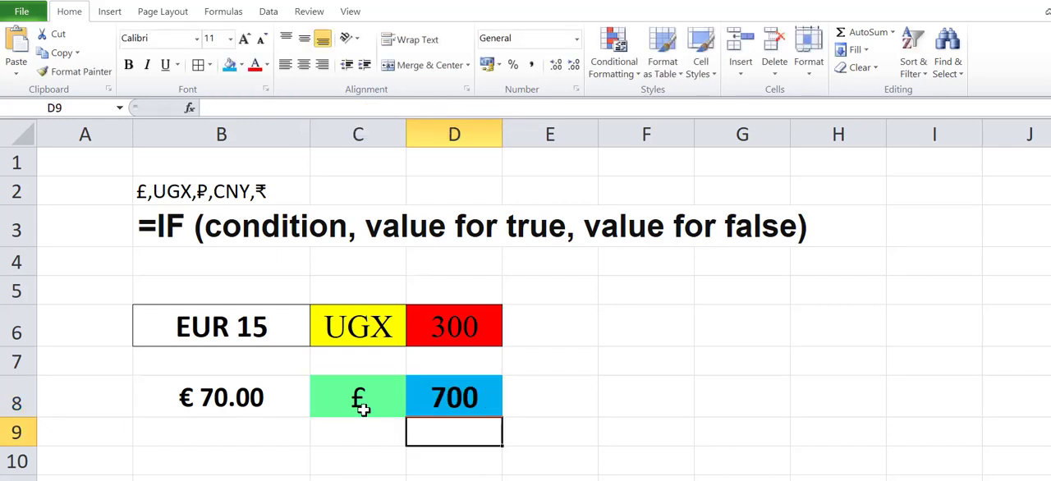
Step: Select UGX from the currency list in C8 to test the nested IF
{"action": "left_click", "coordinate": [354, 410]}
{"action": "left_click", "coordinate": [408, 409]}
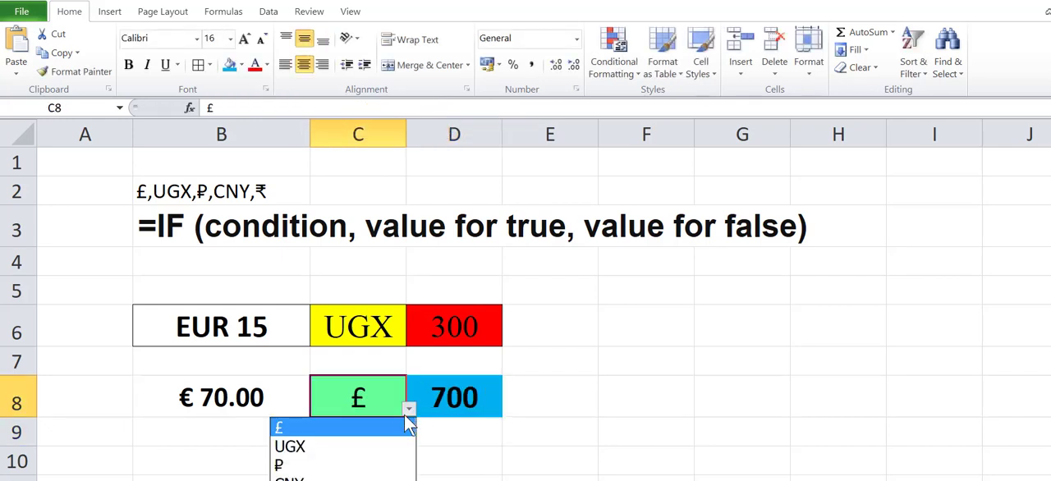
{"action": "left_click", "coordinate": [306, 446]}
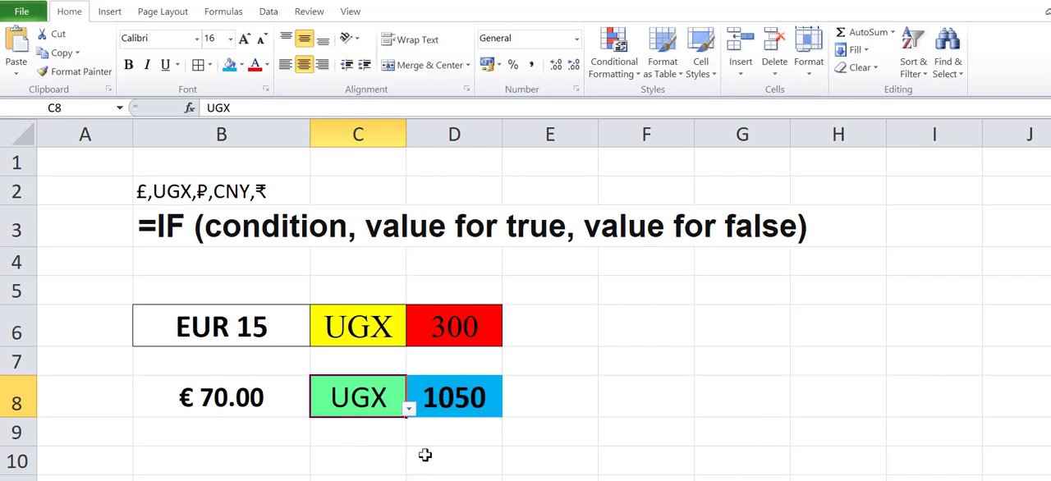
Step: Apply the Number format to the conversion result in D8
{"action": "left_click", "coordinate": [448, 400]}
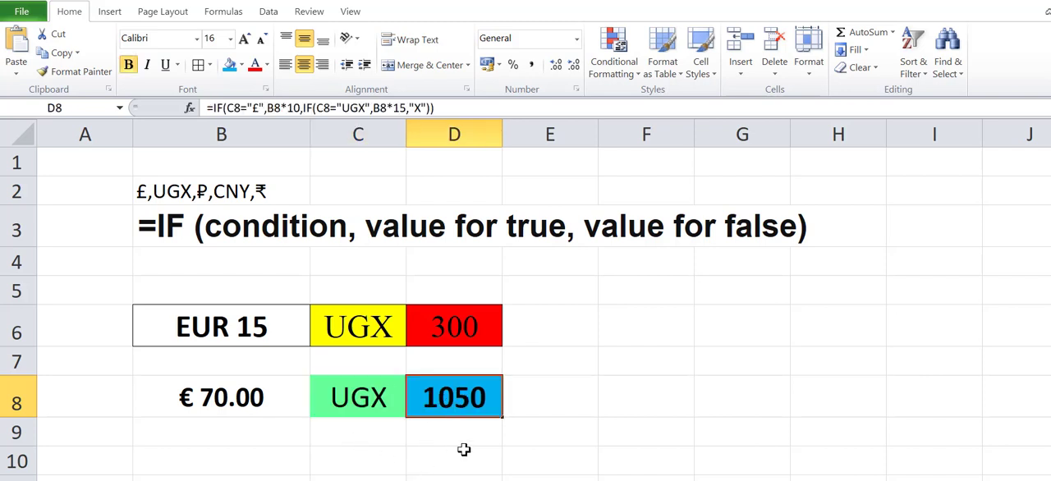
{"action": "left_click", "coordinate": [577, 39]}
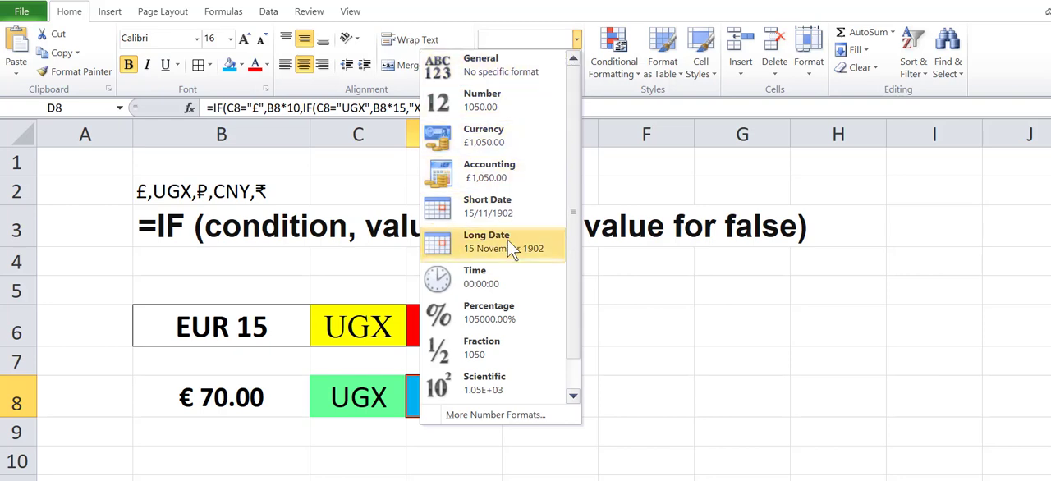
{"action": "left_click", "coordinate": [485, 100]}
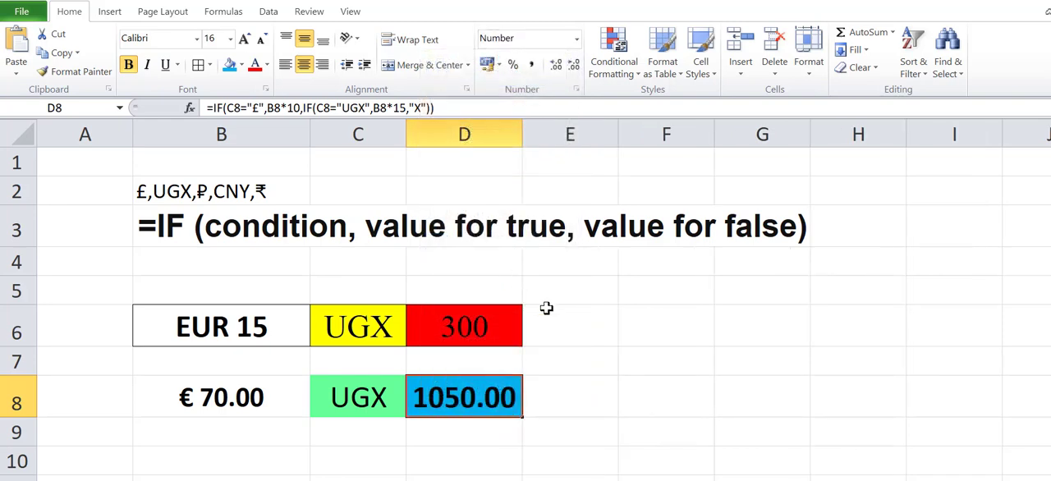
Step: Apply the Number format to the conversion result in D6
{"action": "left_click", "coordinate": [489, 327]}
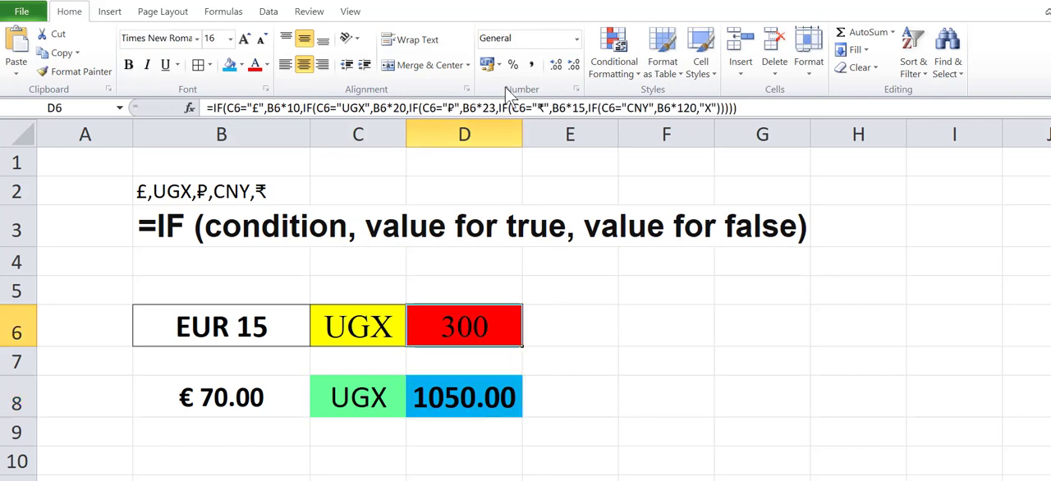
{"action": "left_click", "coordinate": [576, 38]}
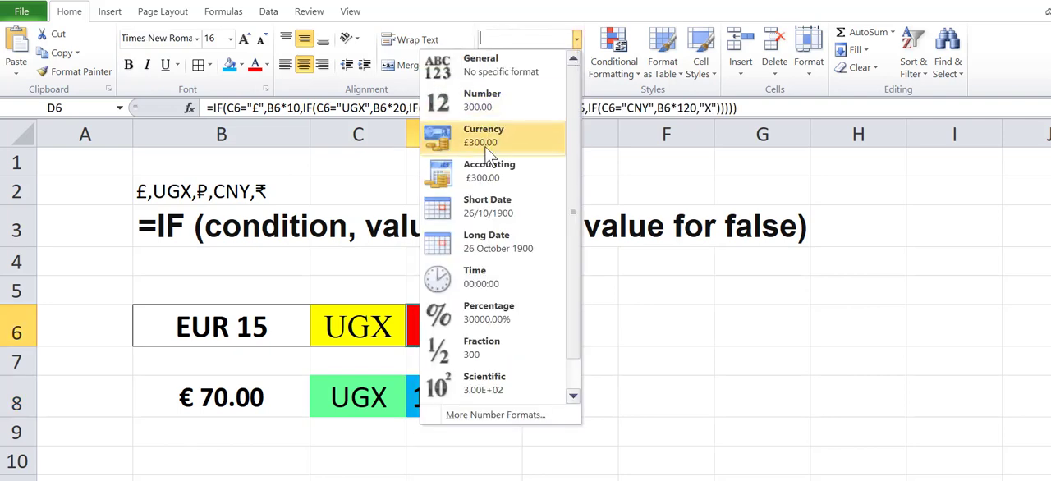
{"action": "left_click", "coordinate": [485, 100]}
{"action": "left_click", "coordinate": [446, 466]}
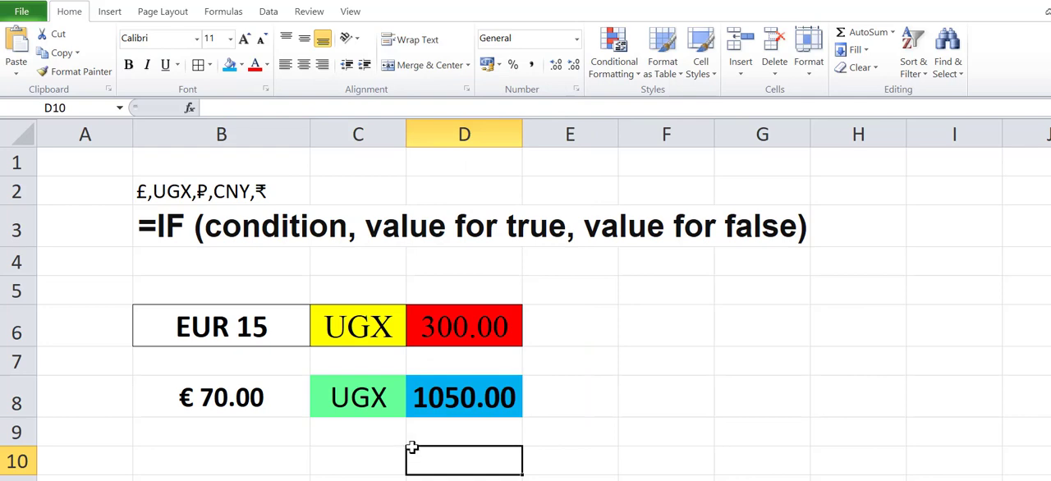
Step: Turn on the 1000 separator for the Number format of D8
{"action": "left_click", "coordinate": [448, 400]}
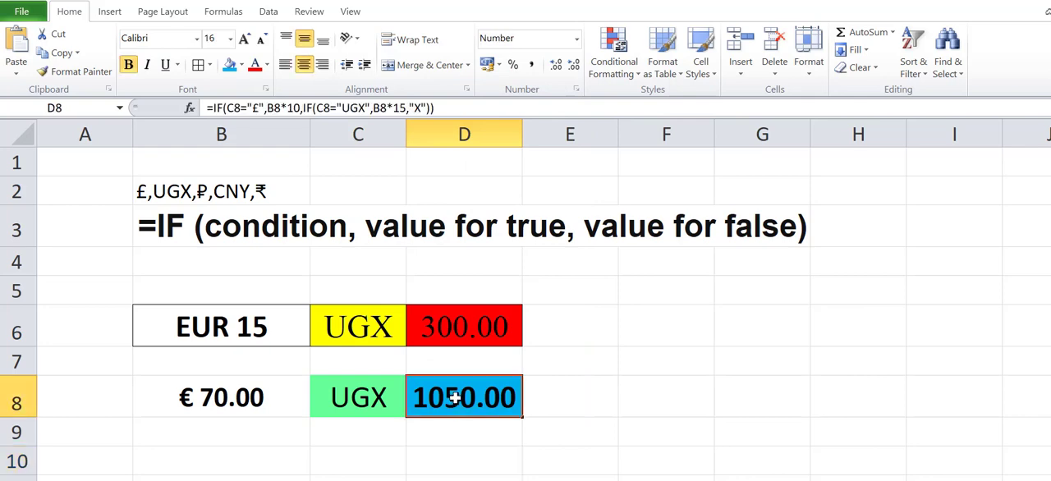
{"action": "left_click", "coordinate": [576, 40]}
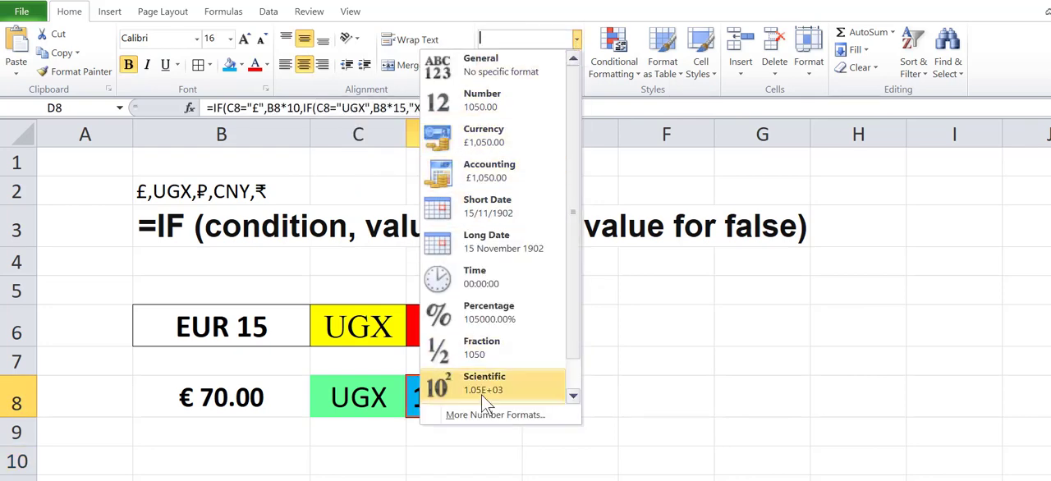
{"action": "left_click", "coordinate": [480, 417]}
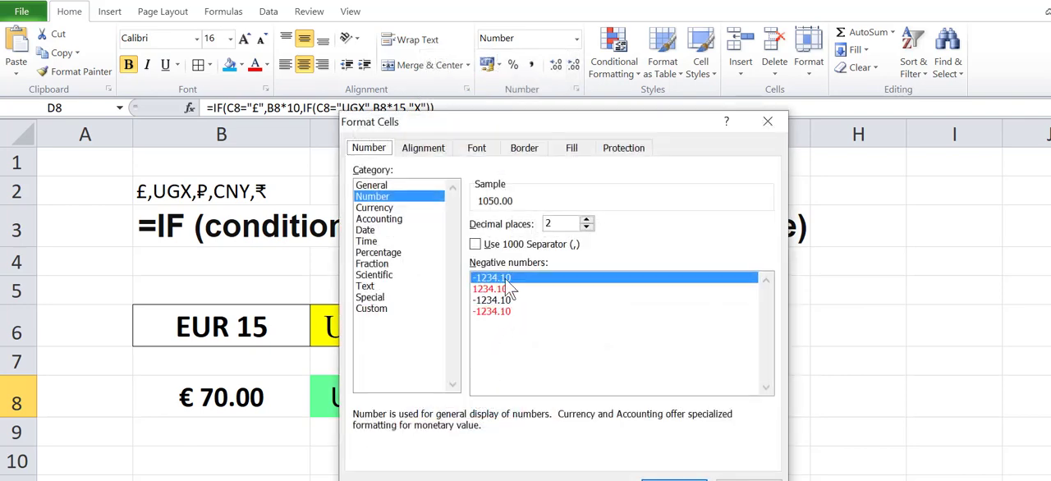
{"action": "left_click", "coordinate": [475, 243]}
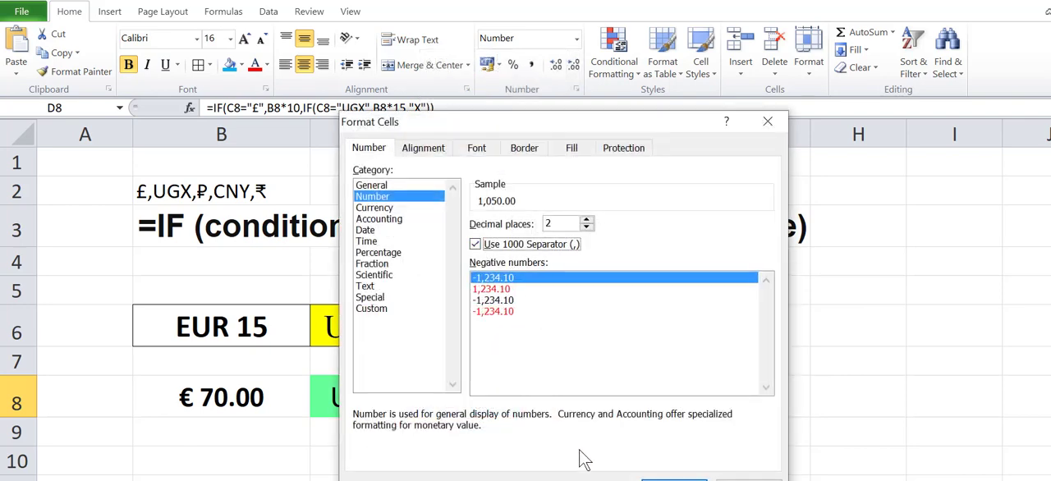
{"action": "left_click", "coordinate": [673, 480]}
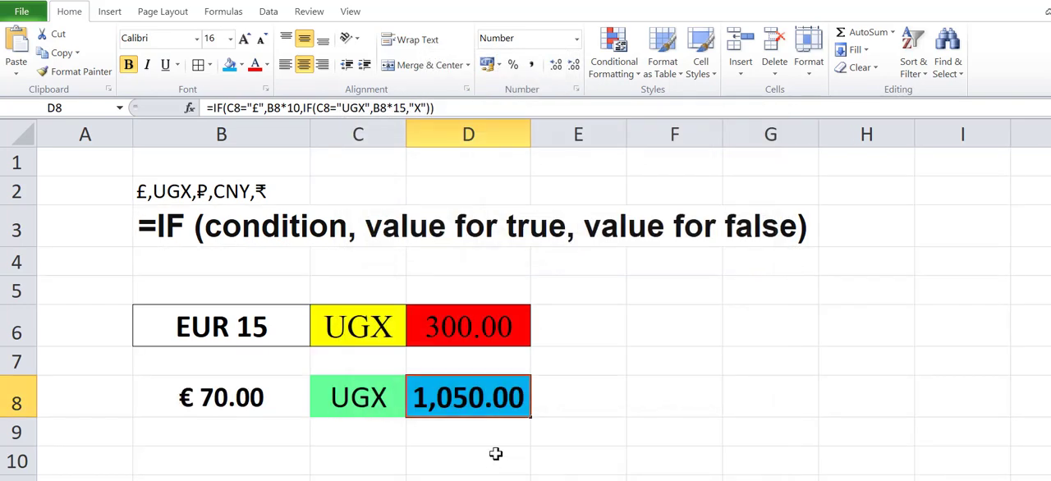
Step: Turn on the 1000 separator for the Number format of D6 as well
{"action": "left_click", "coordinate": [474, 327]}
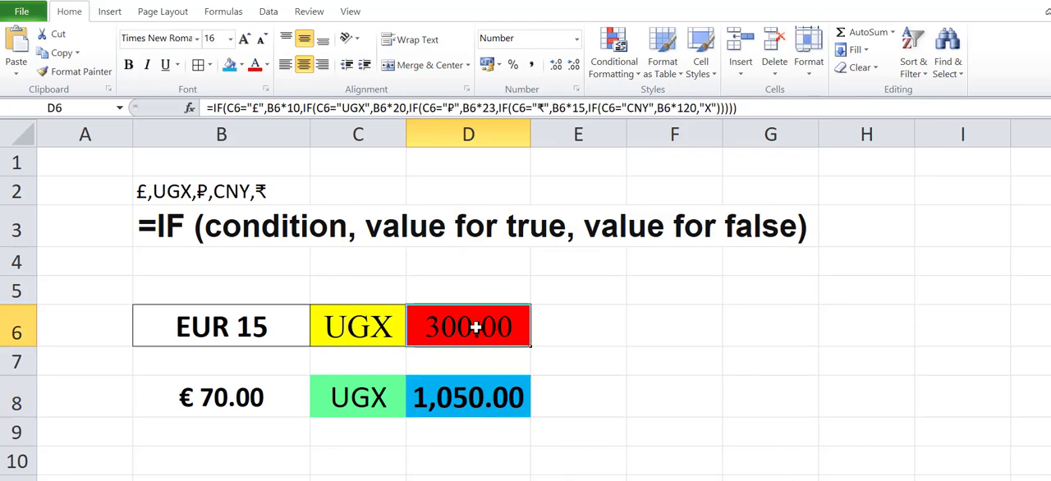
{"action": "left_click", "coordinate": [577, 41]}
{"action": "left_click", "coordinate": [478, 417]}
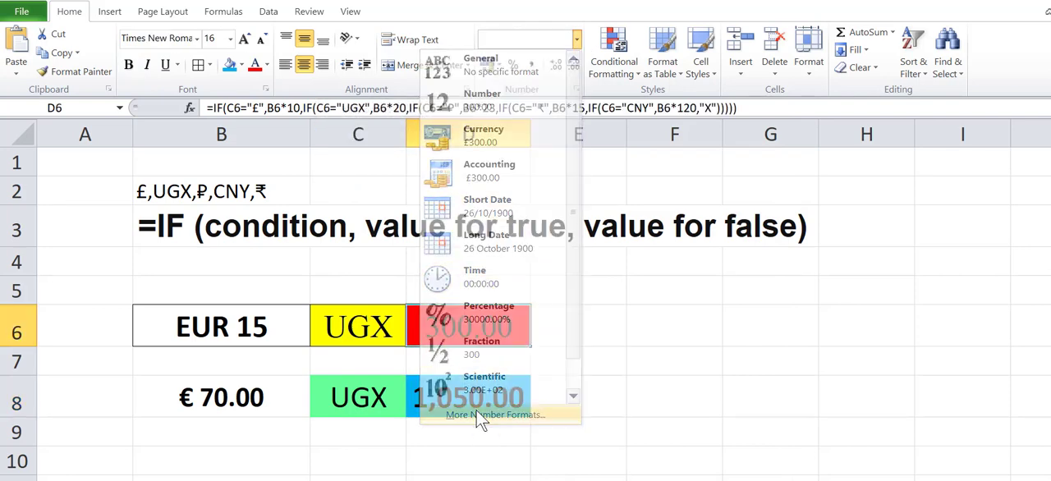
{"action": "left_click", "coordinate": [474, 244]}
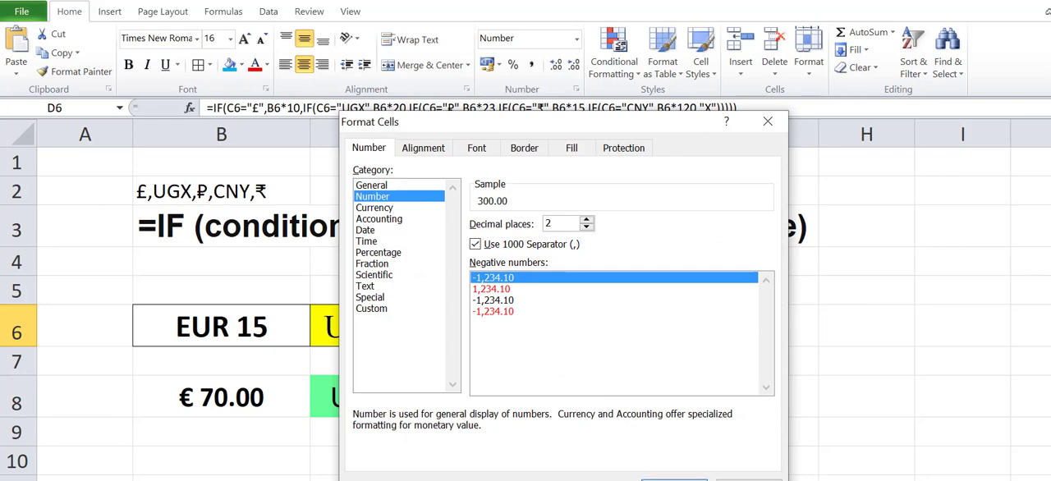
{"action": "left_click", "coordinate": [673, 479]}
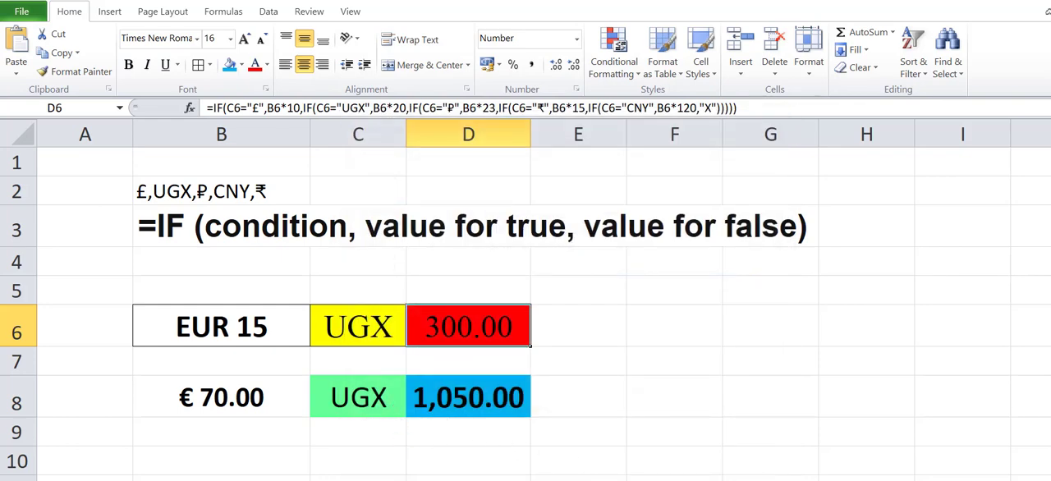
{"action": "left_click", "coordinate": [467, 479]}
Step: Copy the ₽ symbol from the currency list text in B2 and paste it at the end of D8's formula
{"action": "left_click", "coordinate": [371, 399]}
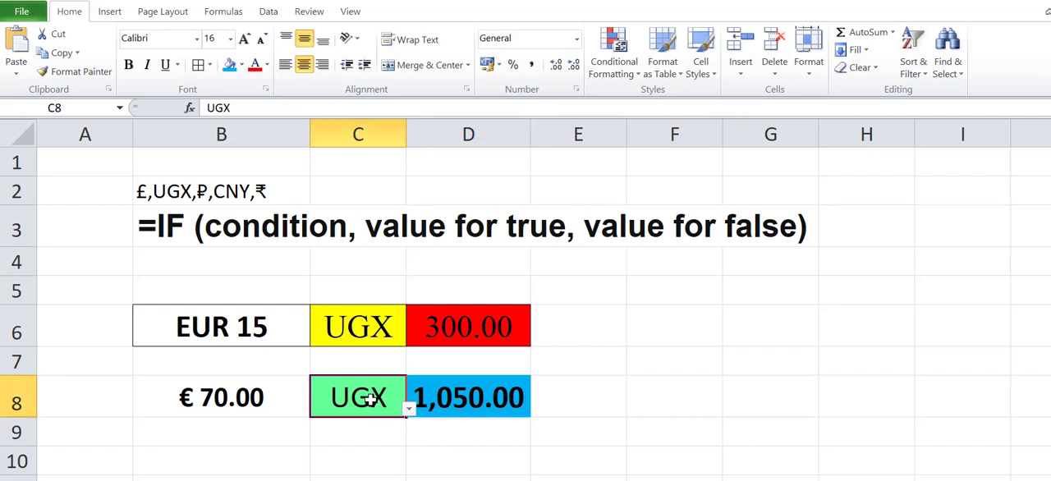
{"action": "left_click", "coordinate": [215, 193]}
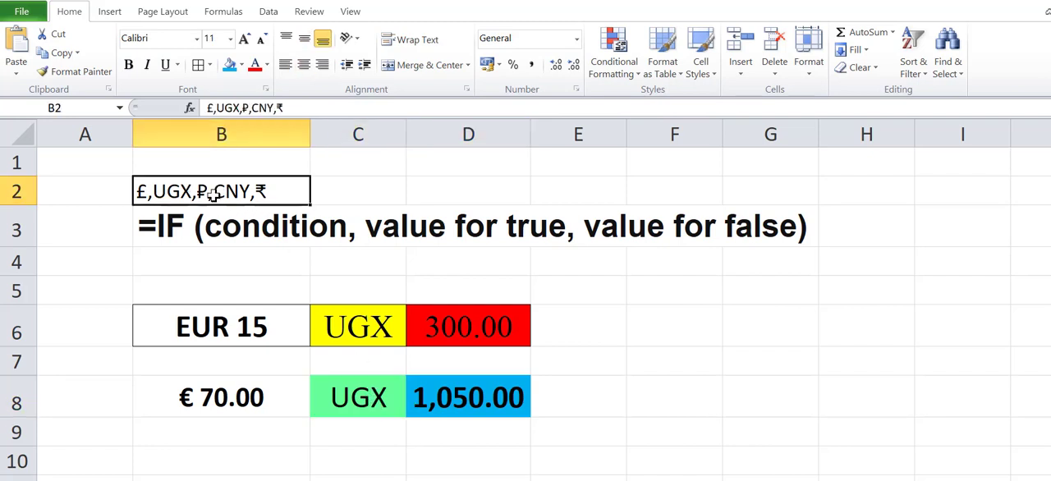
{"action": "left_click", "coordinate": [245, 108]}
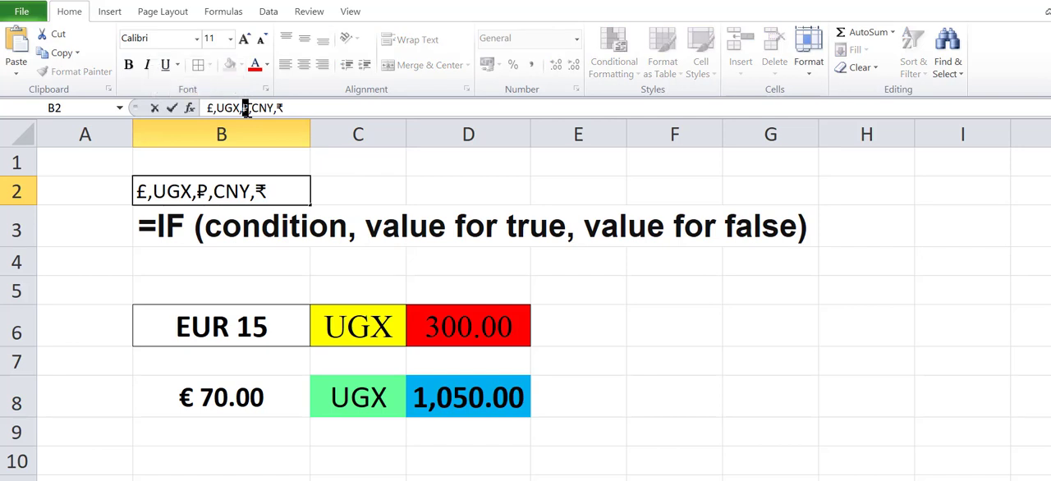
{"action": "key", "text": "Escape"}
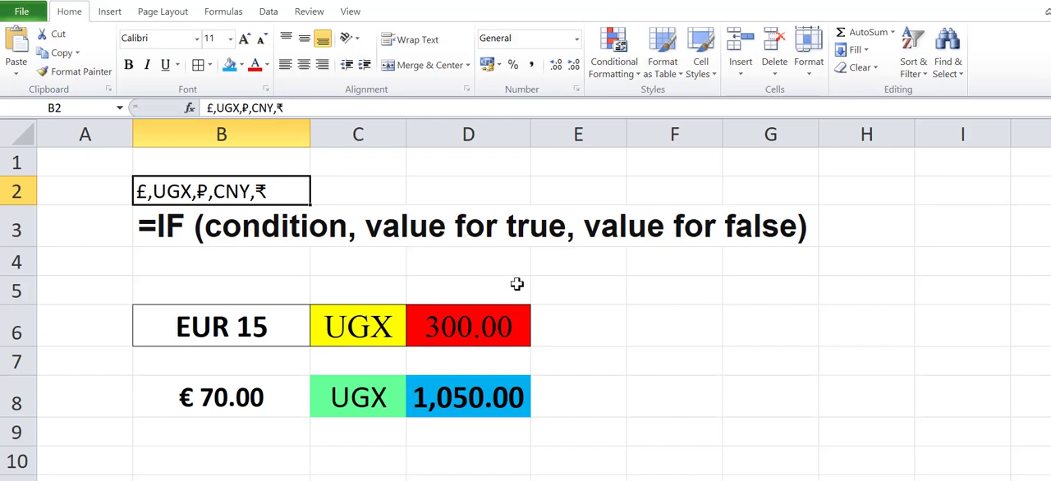
{"action": "left_click", "coordinate": [468, 398]}
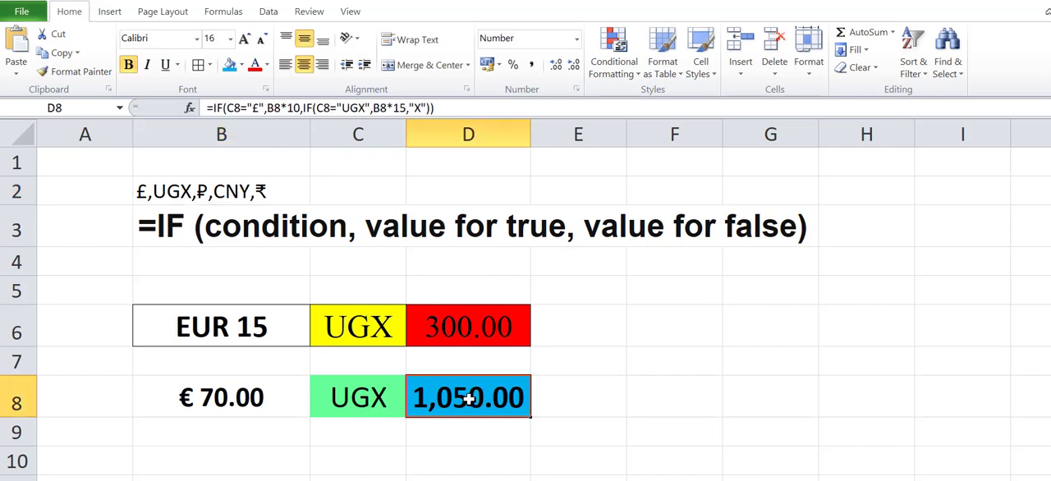
{"action": "left_click", "coordinate": [449, 108]}
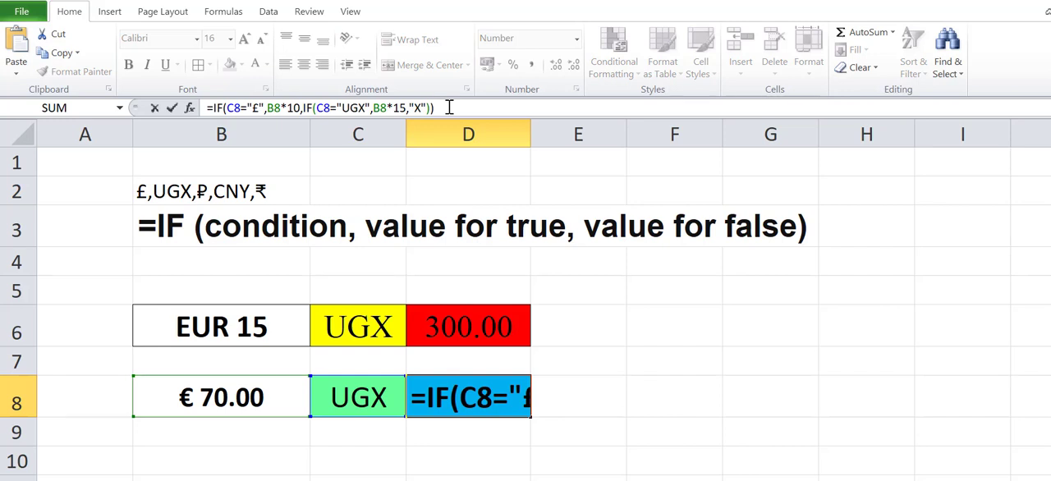
{"action": "type", "text": "₽"}
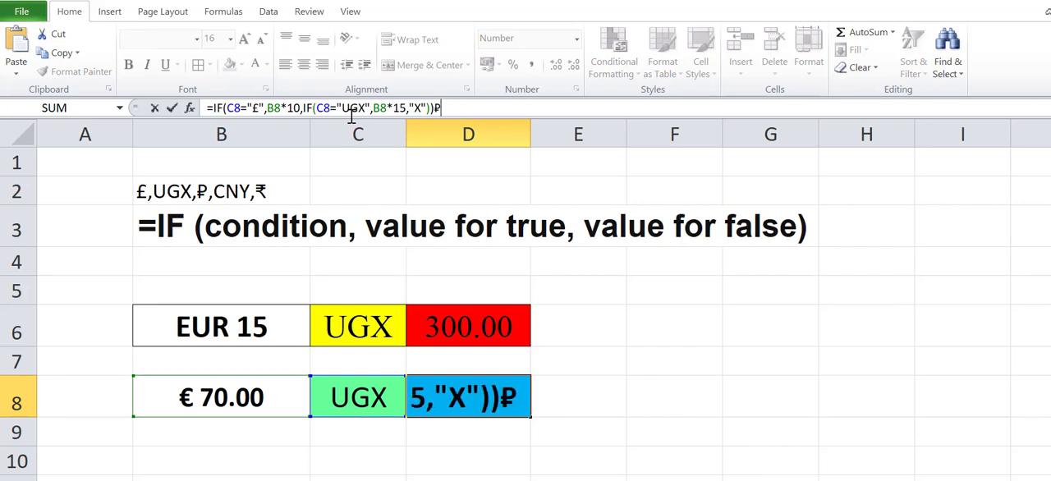
Step: Copy the nested IF(C8="UGX",B8*15,"X") in D8's formula and paste it over "X" as the value for false
{"action": "left_click_drag", "start_coordinate": [304, 108], "coordinate": [431, 108]}
{"action": "key", "text": "ctrl+c"}
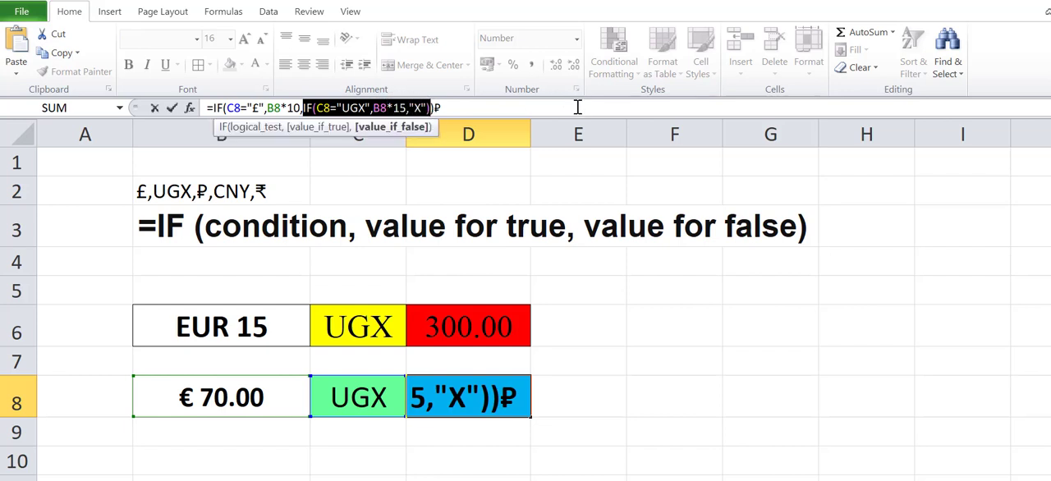
{"action": "left_click", "coordinate": [417, 107]}
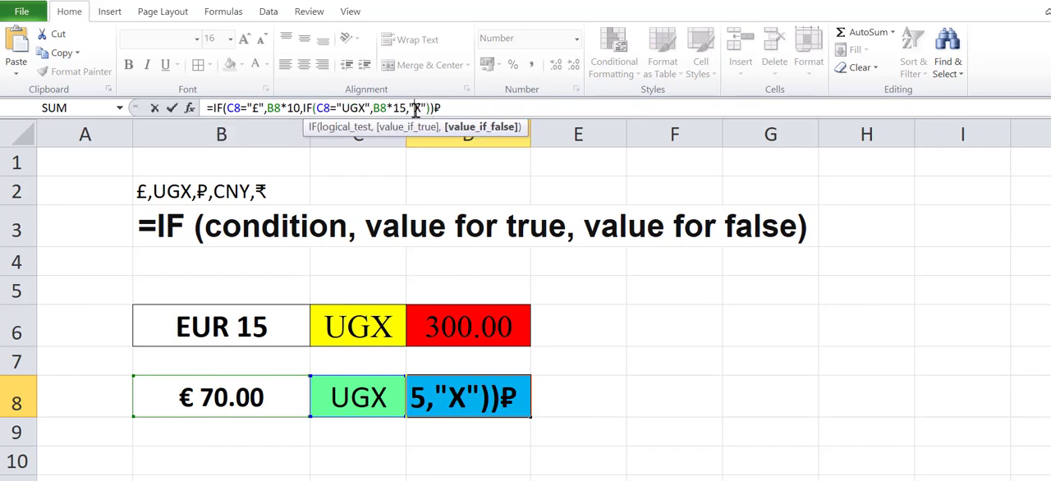
{"action": "left_click_drag", "start_coordinate": [409, 107], "coordinate": [426, 108]}
{"action": "key", "text": "ctrl+v"}
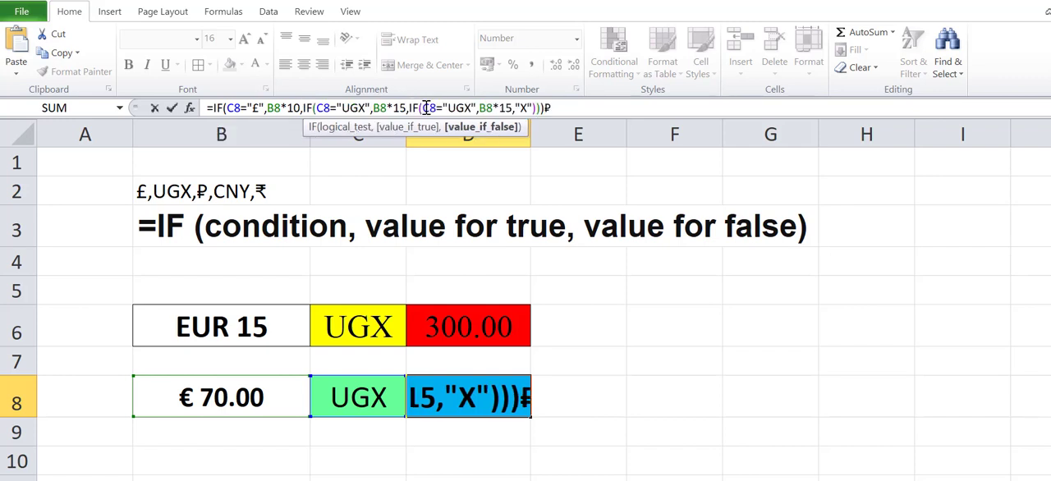
Step: Remove the trailing ₽ from D8's formula and set the innermost IF to C8="₽" with B8*25 as its value for true
{"action": "left_click_drag", "start_coordinate": [541, 107], "coordinate": [550, 111]}
{"action": "key", "text": "ctrl+c"}
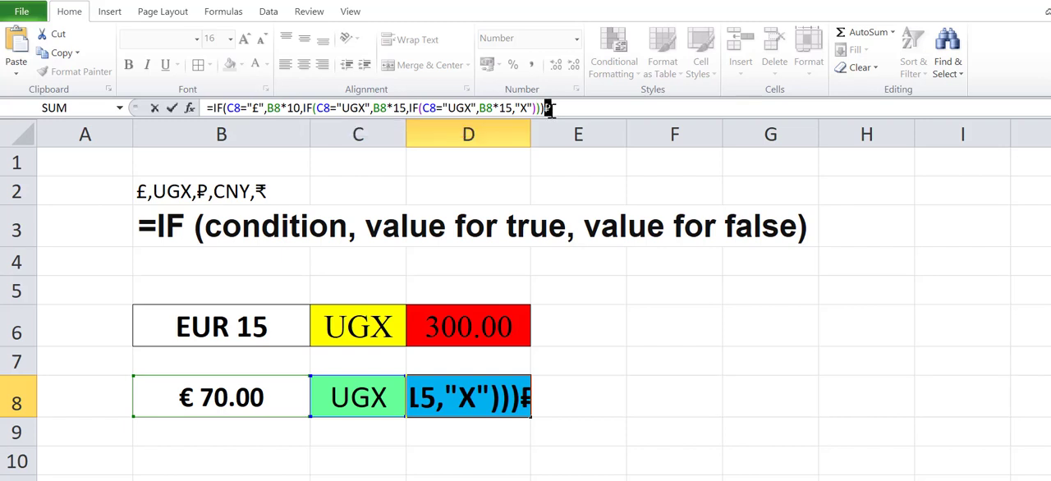
{"action": "key", "text": "Delete"}
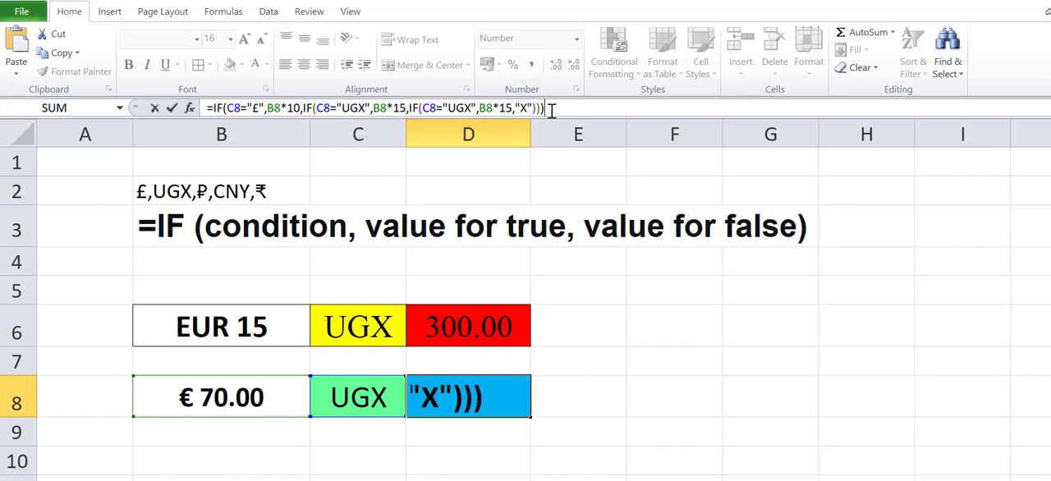
{"action": "double_click", "coordinate": [456, 107]}
{"action": "left_click_drag", "start_coordinate": [447, 108], "coordinate": [471, 107]}
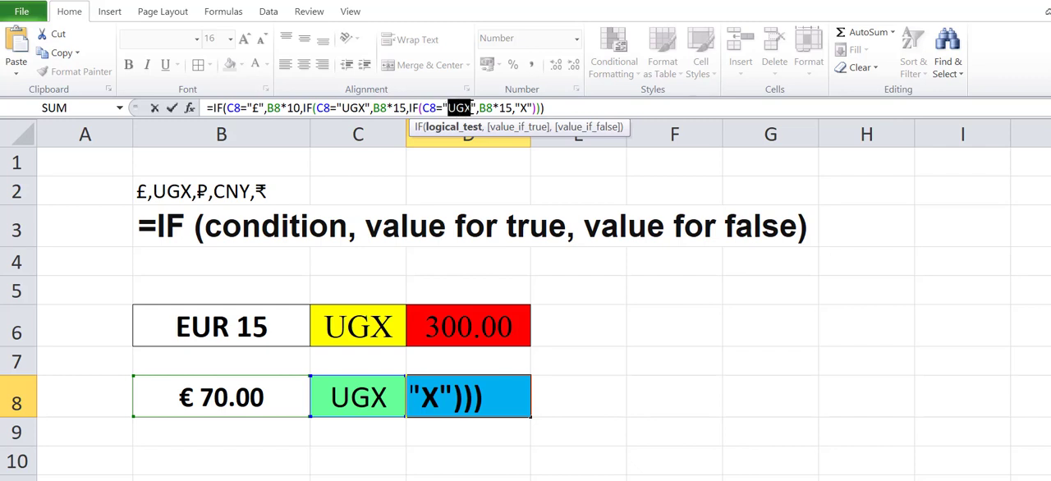
{"action": "key", "text": "ctrl+v"}
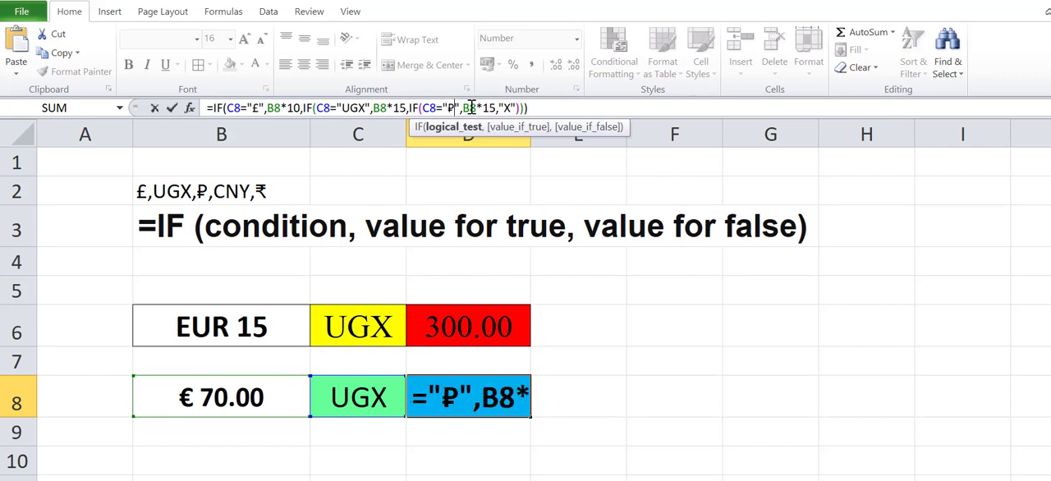
{"action": "left_click_drag", "start_coordinate": [482, 107], "coordinate": [490, 108]}
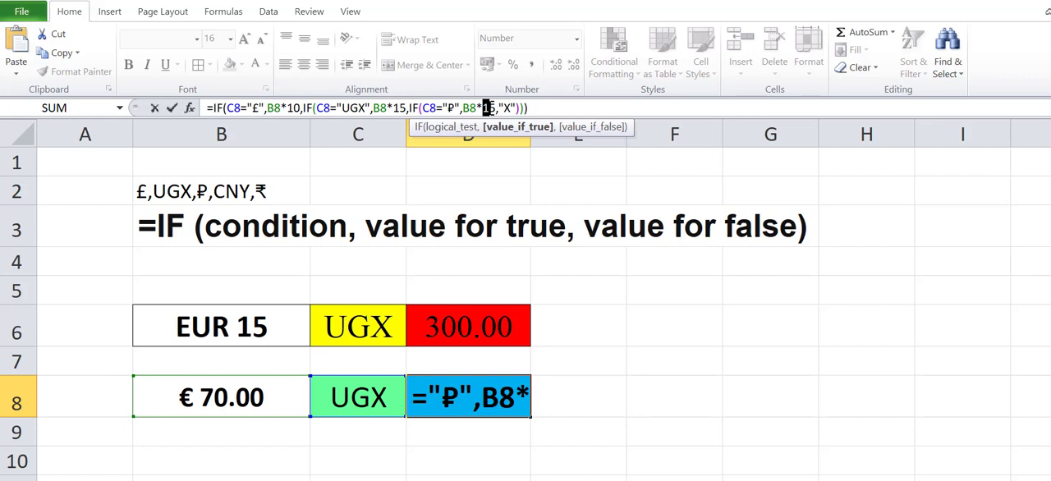
{"action": "type", "text": "2"}
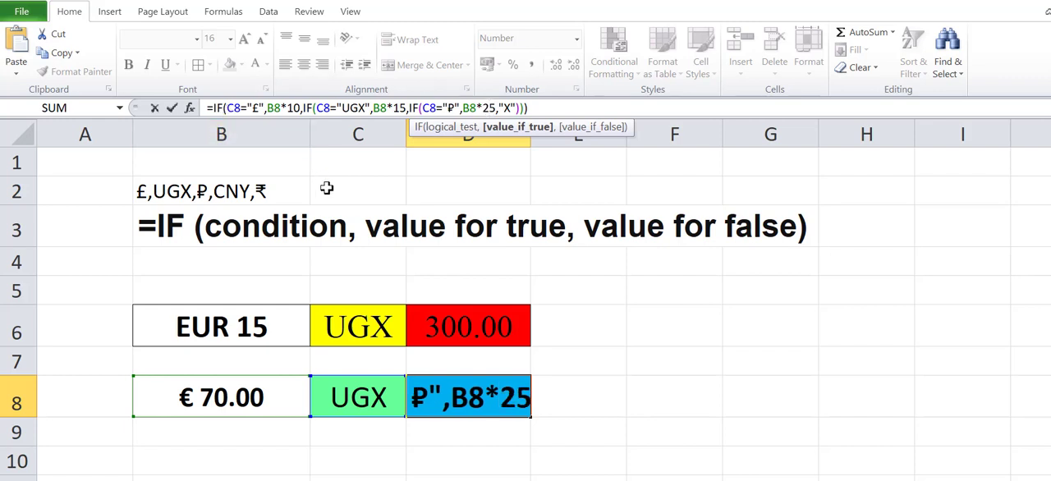
{"action": "key", "text": "Return"}
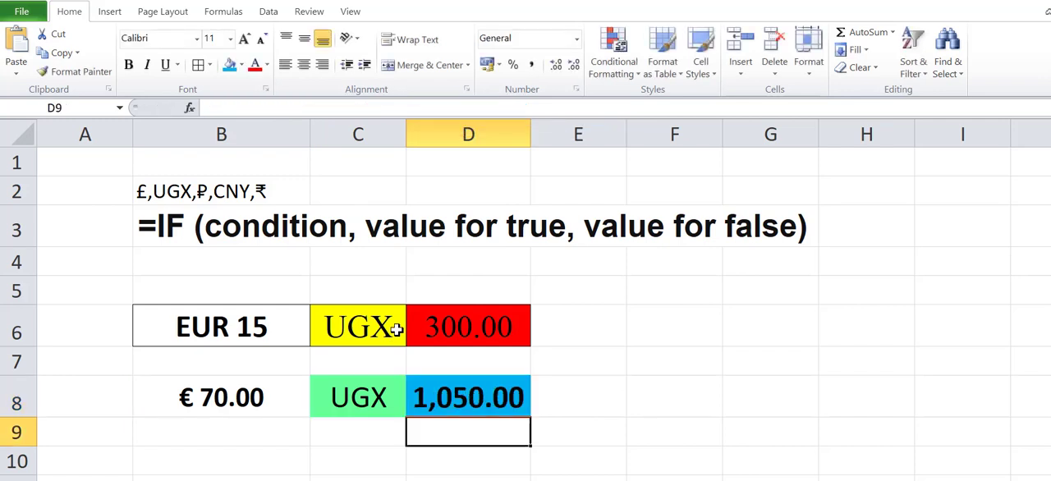
Step: Review D8's nested IF formula, checking its £ condition and final "X" value against the currency selected in C8
{"action": "left_click", "coordinate": [456, 409]}
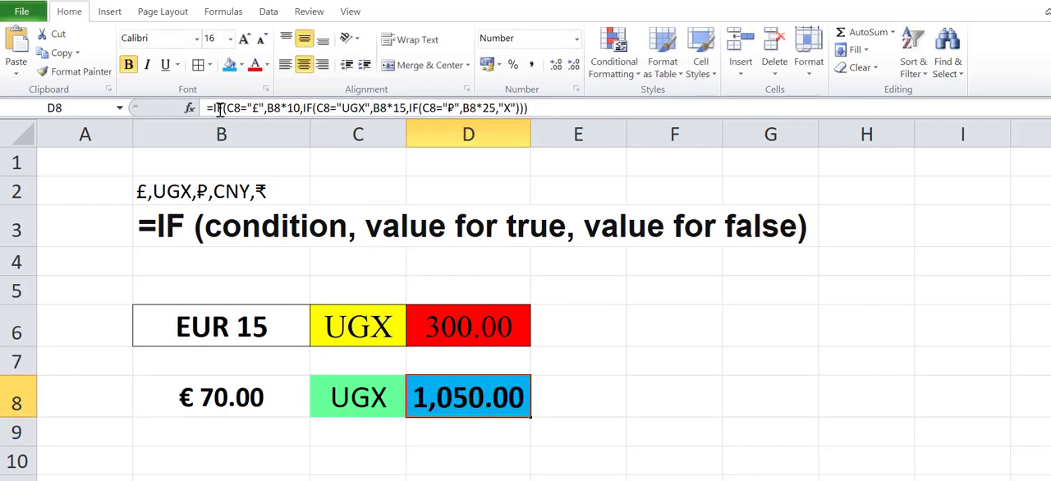
{"action": "left_click", "coordinate": [346, 402]}
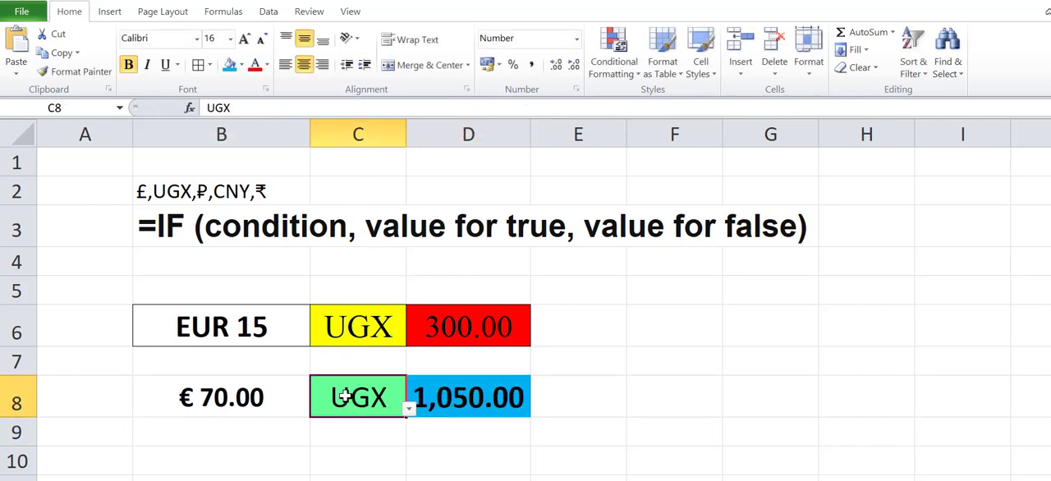
{"action": "left_click", "coordinate": [477, 400]}
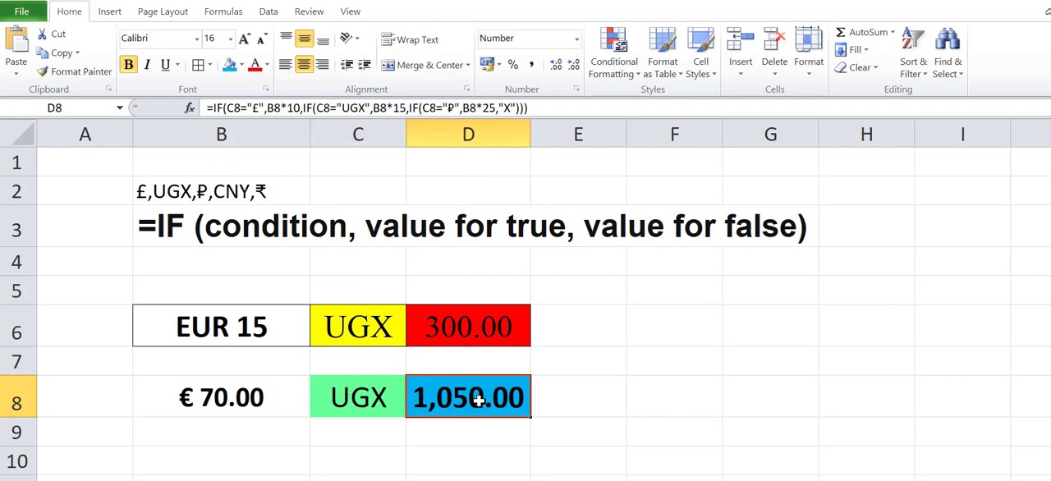
{"action": "double_click", "coordinate": [254, 108]}
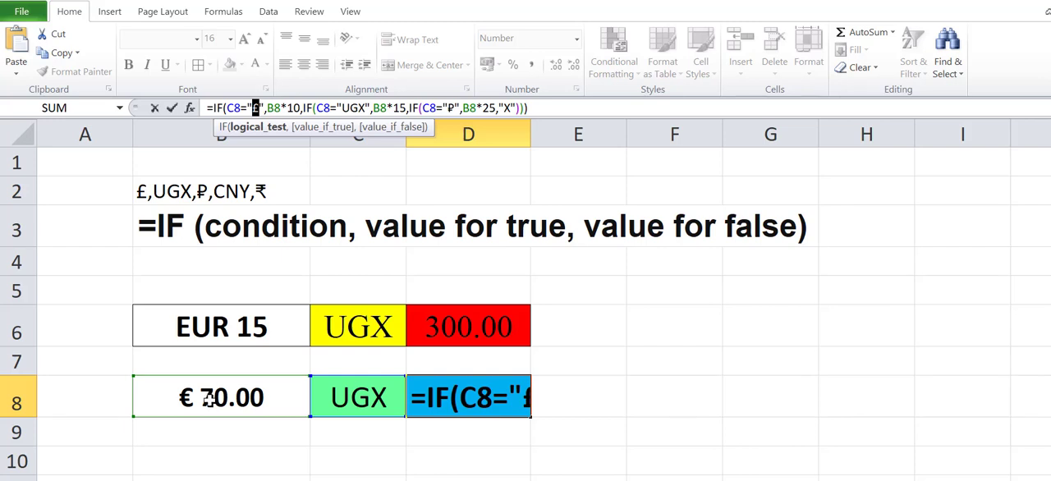
{"action": "double_click", "coordinate": [504, 108]}
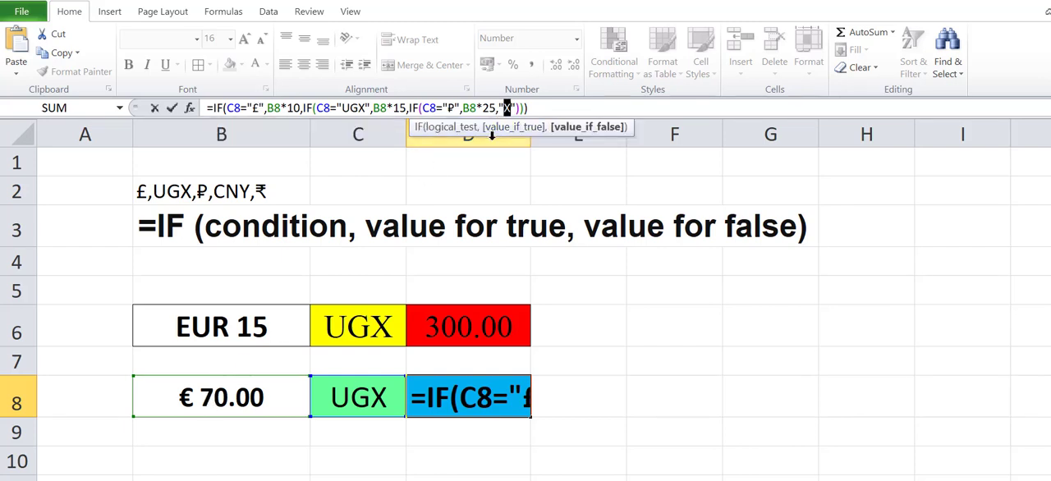
{"action": "key", "text": "Return"}
{"action": "left_click", "coordinate": [365, 406]}
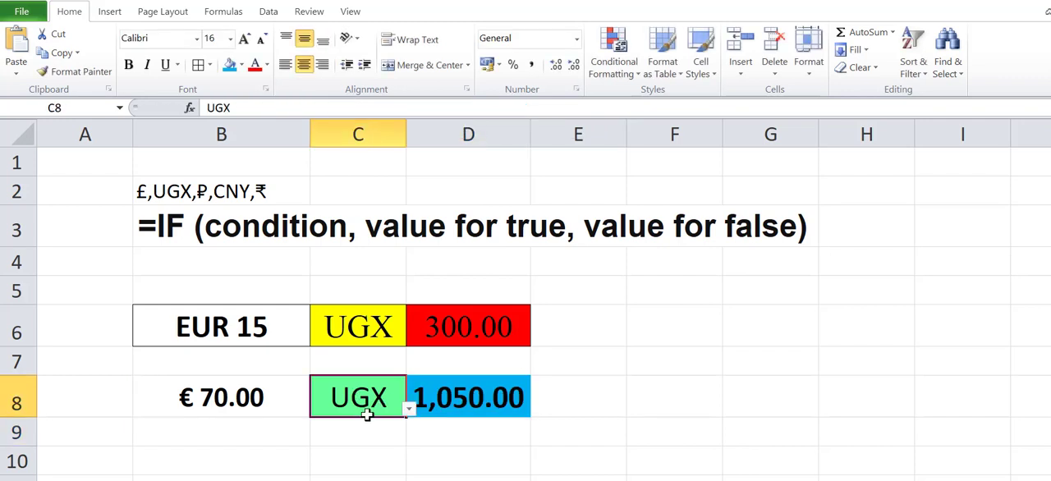
Step: Choose £ as the currency in C8 and check the converted amount and formula in D8 against the euro amount in B8
{"action": "left_click", "coordinate": [410, 410]}
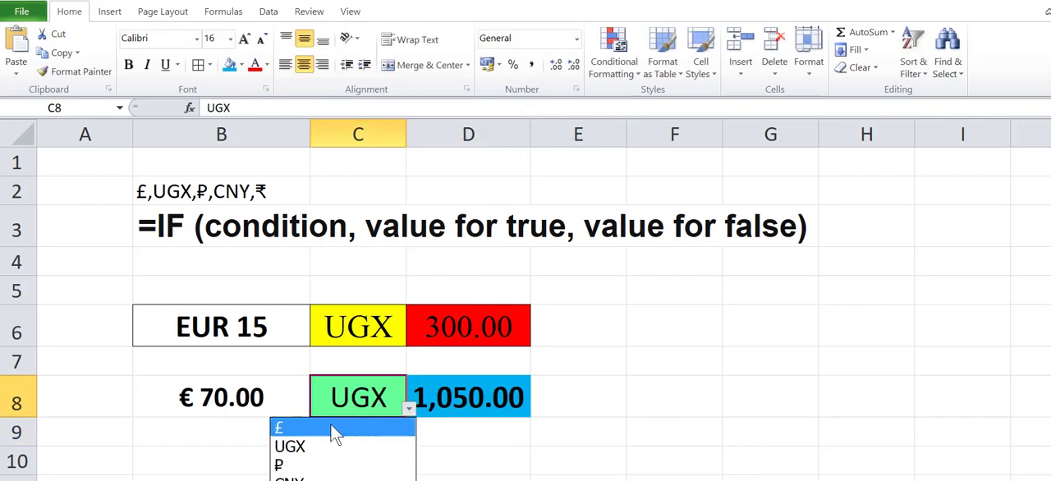
{"action": "left_click", "coordinate": [308, 427]}
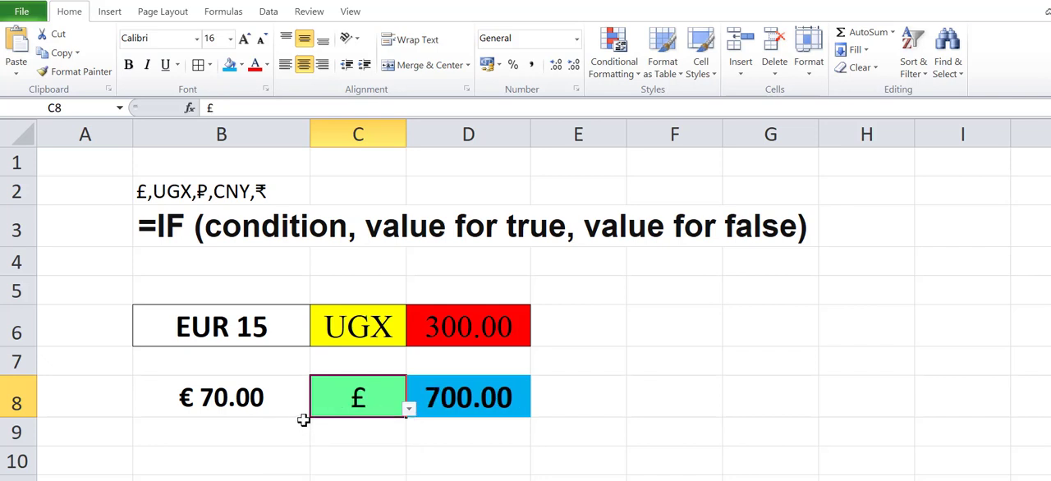
{"action": "left_click", "coordinate": [210, 399]}
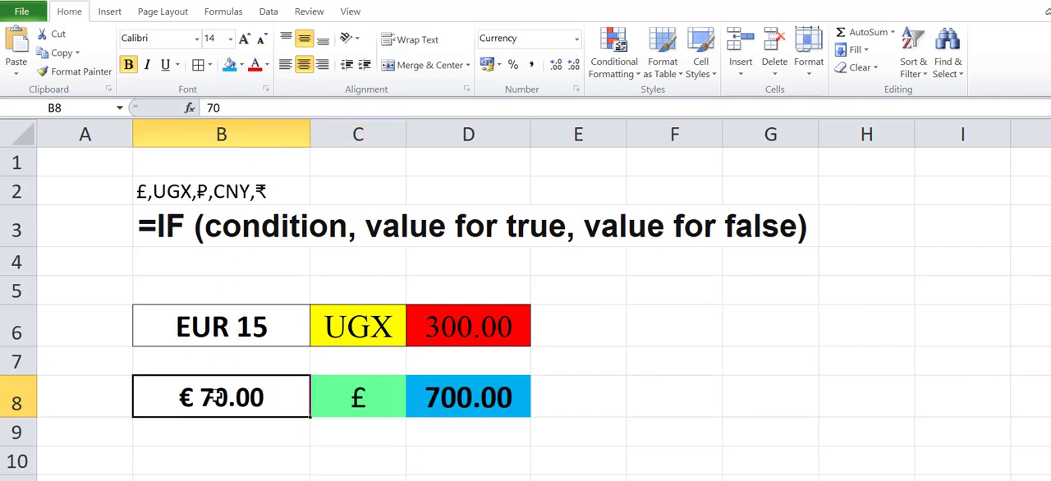
{"action": "left_click", "coordinate": [366, 400]}
{"action": "left_click", "coordinate": [479, 400]}
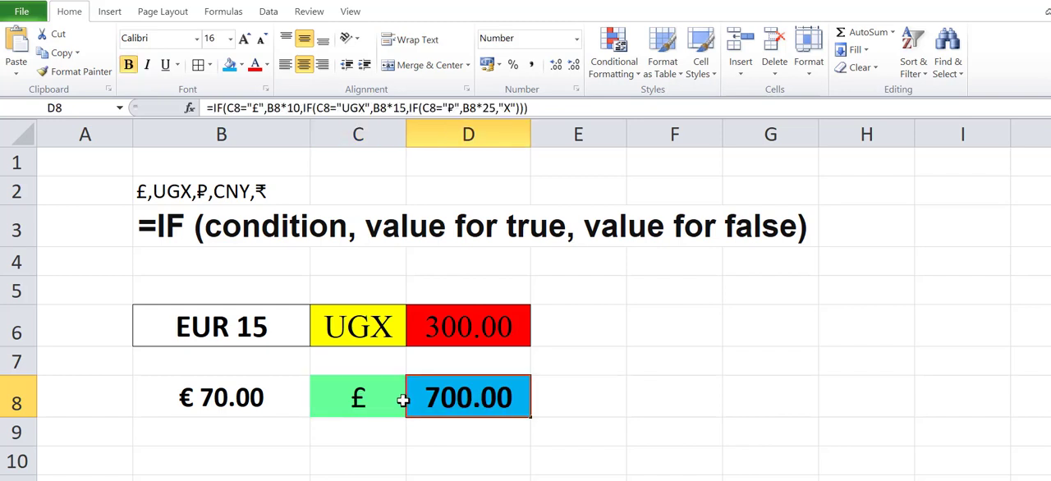
Step: Switch the currency in C8 to UGX and check the conversion result in D8
{"action": "left_click", "coordinate": [375, 396]}
{"action": "left_click", "coordinate": [408, 408]}
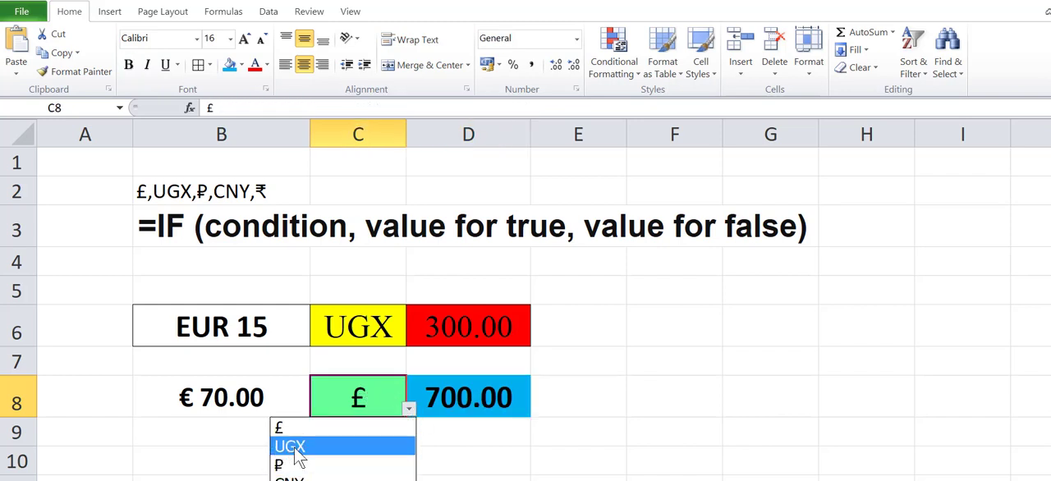
{"action": "left_click", "coordinate": [300, 448]}
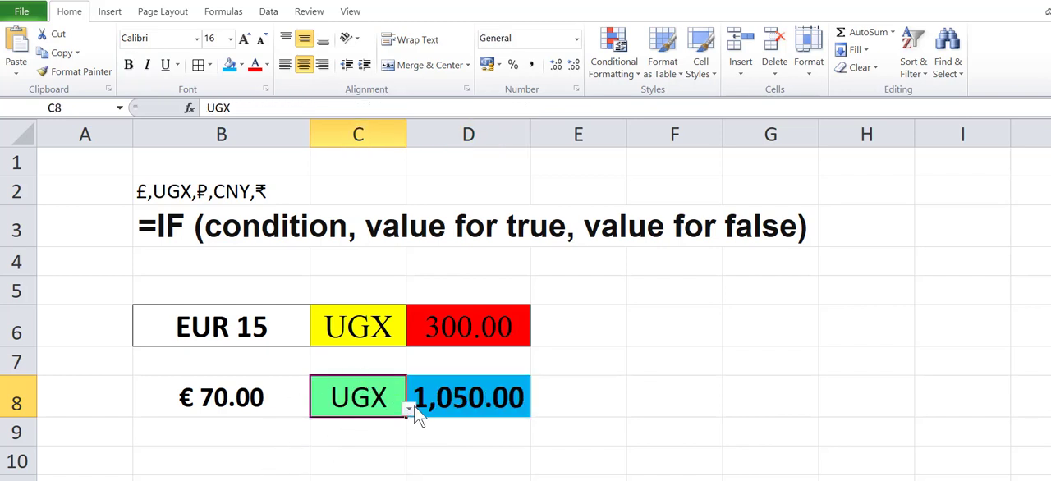
{"action": "left_click", "coordinate": [466, 395]}
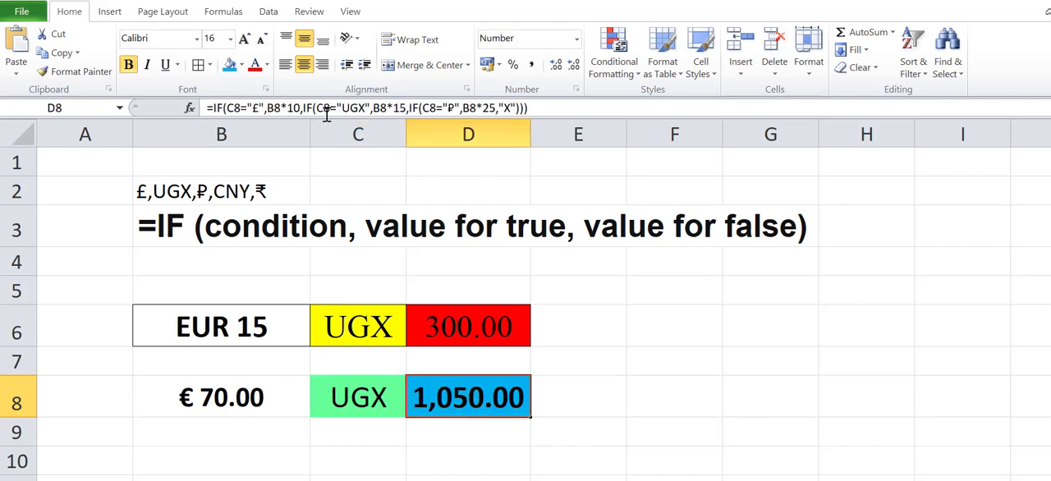
{"action": "left_click", "coordinate": [356, 401]}
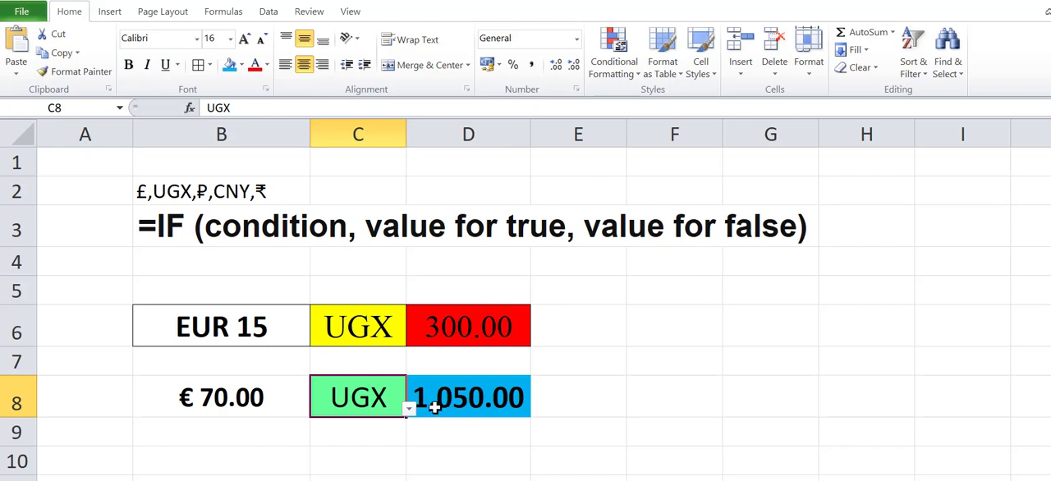
Step: Switch the currency in C8 to ₽ to test its conversion, and look through the remaining currency choices
{"action": "left_click", "coordinate": [409, 409]}
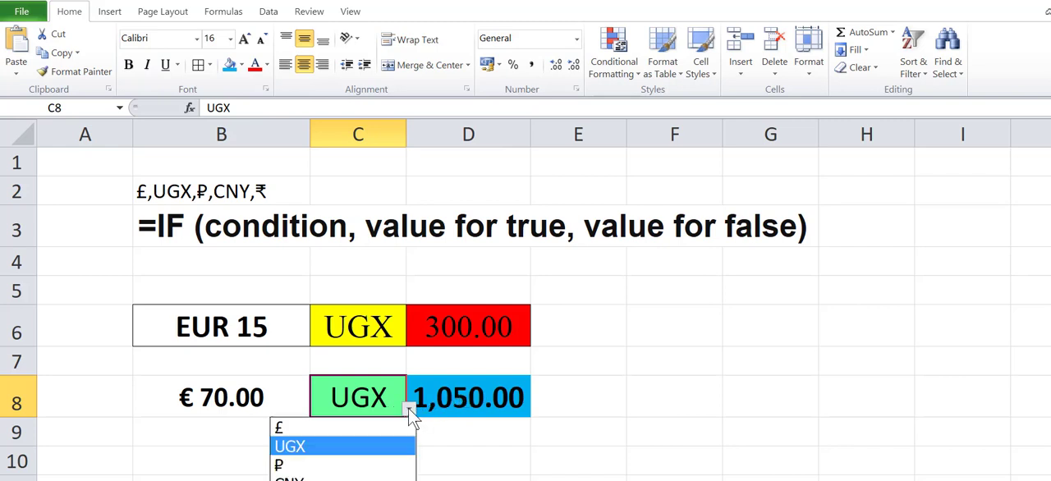
{"action": "left_click", "coordinate": [276, 460]}
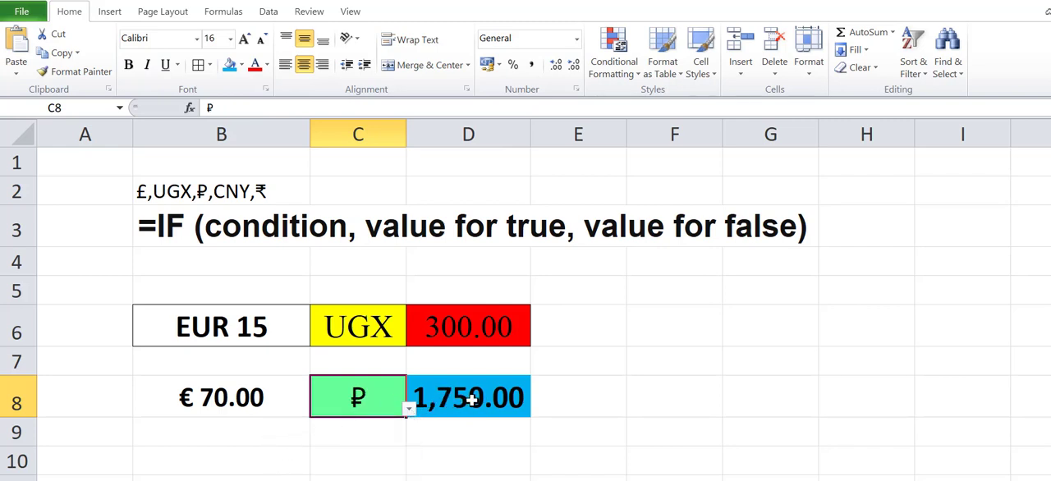
{"action": "left_click", "coordinate": [409, 410]}
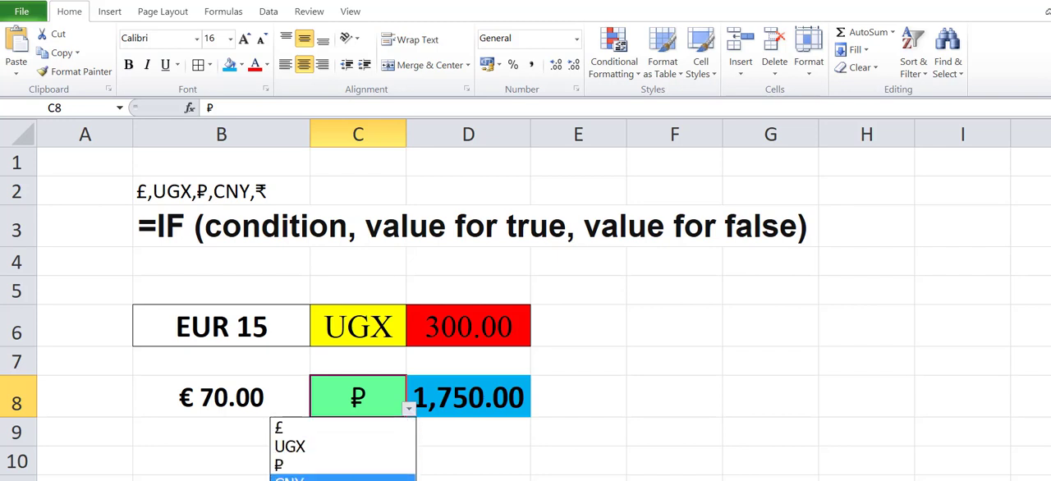
{"action": "left_click", "coordinate": [370, 410]}
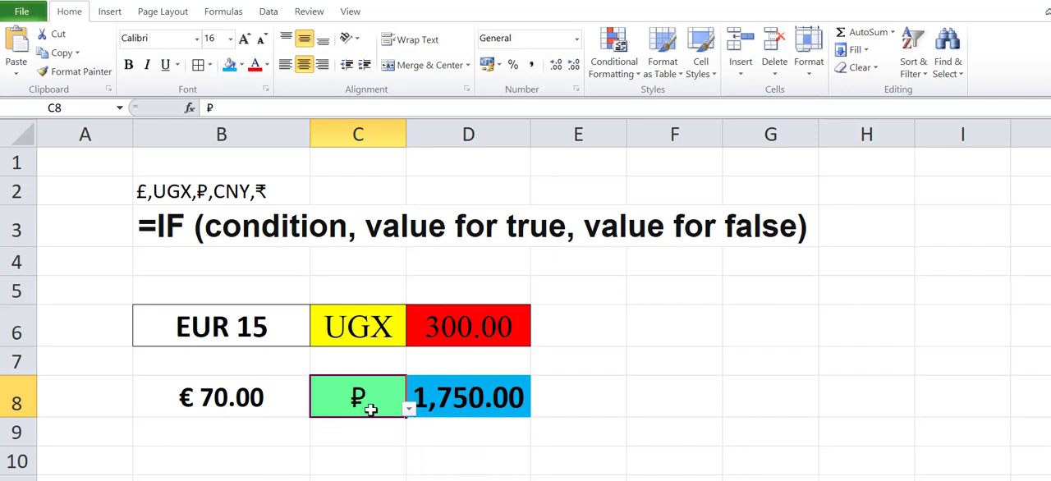
Step: Replace the innermost "X" in D8's formula with IF(C8="CNY",B8*9,"X"), moving the CNY text from the formula's end into the condition
{"action": "left_click", "coordinate": [459, 399]}
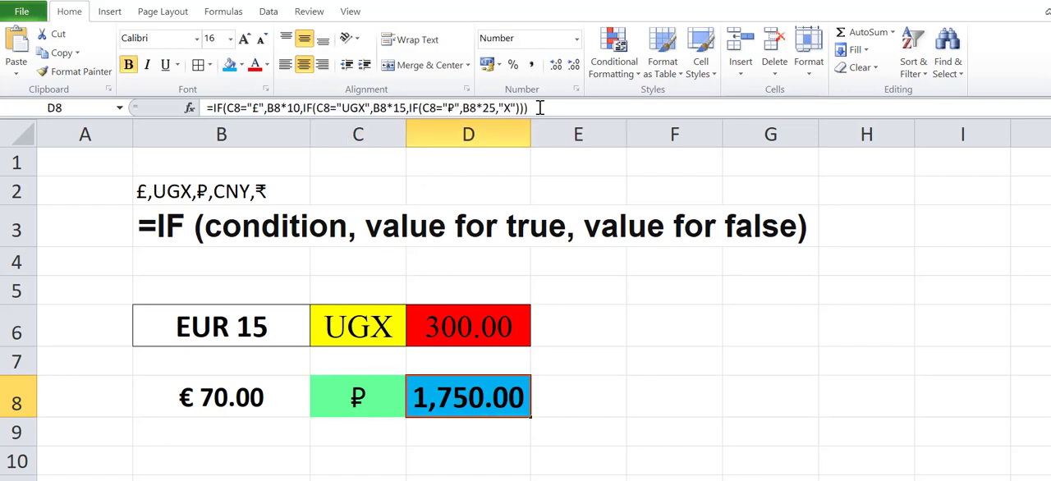
{"action": "left_click", "coordinate": [408, 108]}
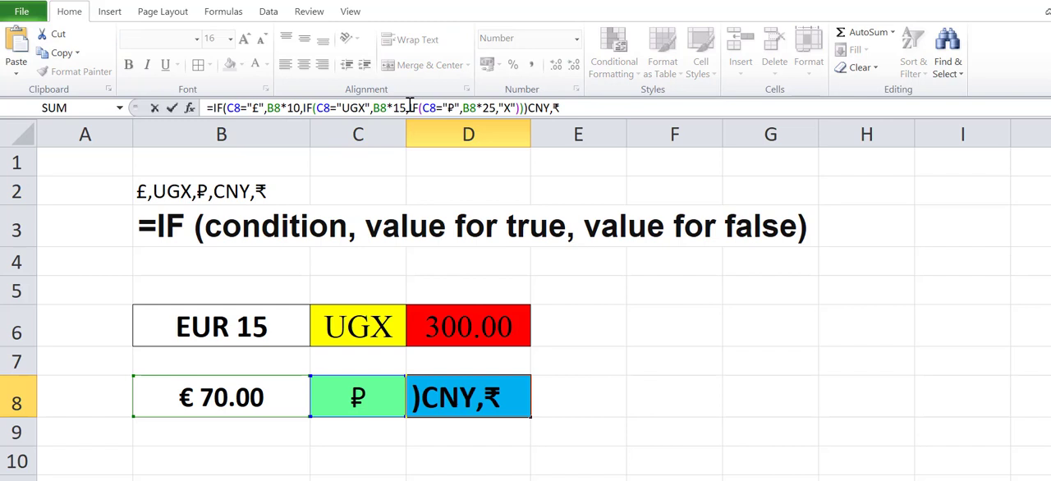
{"action": "left_click", "coordinate": [500, 107]}
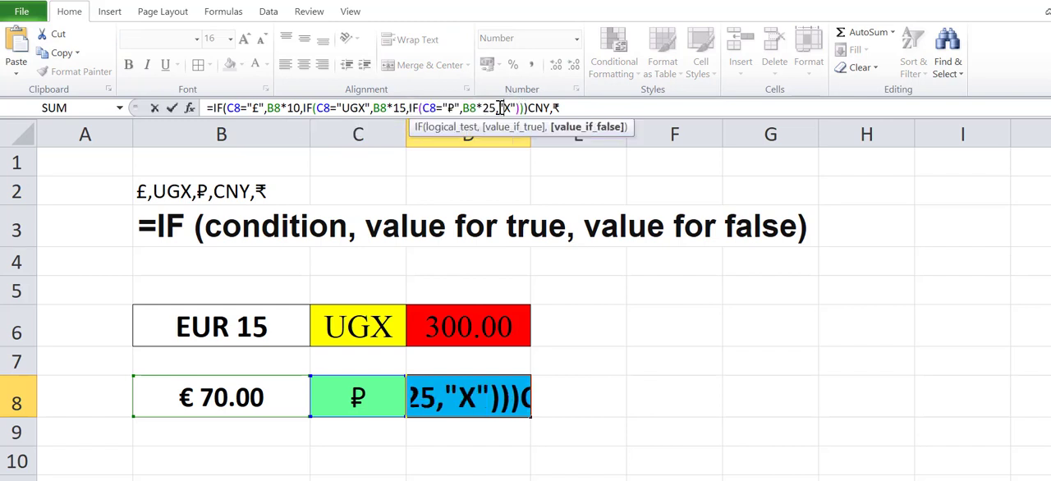
{"action": "type", "text": "IF(C8=\"₽\",B8*25,"}
{"action": "type", "text": ")"}
{"action": "left_click_drag", "start_coordinate": [621, 108], "coordinate": [645, 108]}
{"action": "key", "text": "ctrl+x"}
{"action": "left_click_drag", "start_coordinate": [536, 108], "coordinate": [601, 107]}
{"action": "key", "text": "ctrl+v"}
{"action": "type", "text": "9"}
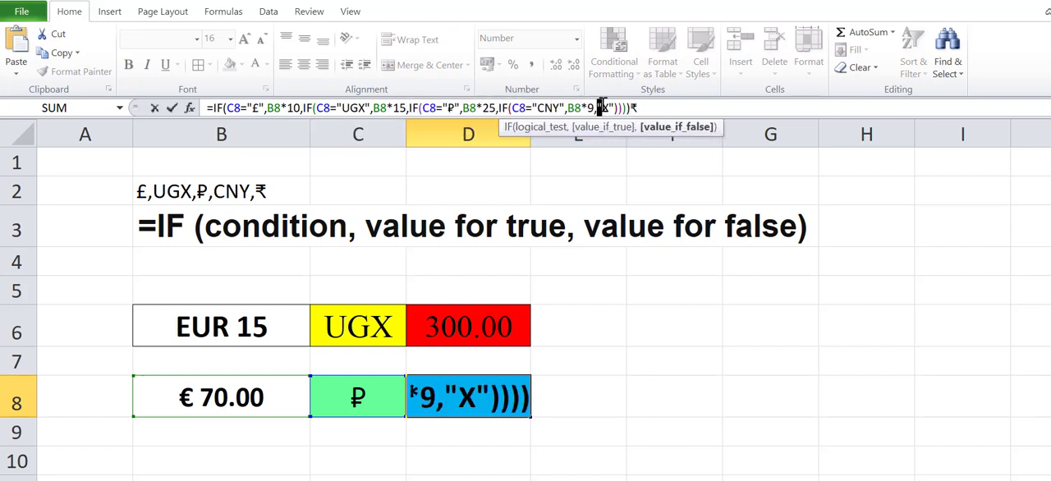
Step: Nest IF(C8="₹",B8*19,"X") as the CNY condition's value for false in D8, using the trailing ₹, and commit the formula
{"action": "key", "text": "ctrl+v"}
{"action": "type", "text": ")"}
{"action": "left_click_drag", "start_coordinate": [733, 107], "coordinate": [740, 108]}
{"action": "key", "text": "ctrl+x"}
{"action": "left_click_drag", "start_coordinate": [635, 107], "coordinate": [657, 108]}
{"action": "key", "text": "ctrl+v"}
{"action": "key", "text": "Return"}
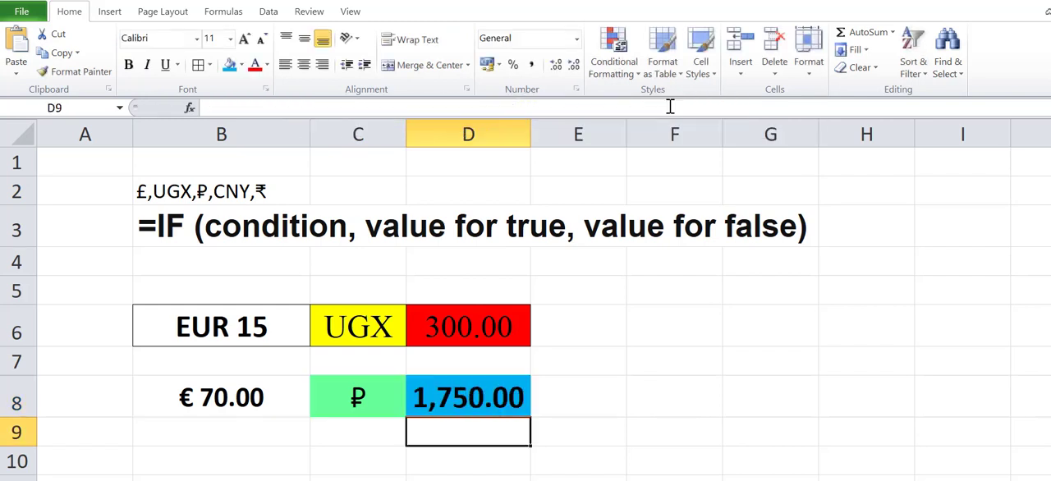
Step: Test the completed D8 formula by choosing £, UGX, ₽, CNY and ₹ one after another in C8
{"action": "left_click", "coordinate": [358, 463]}
{"action": "left_click", "coordinate": [359, 398]}
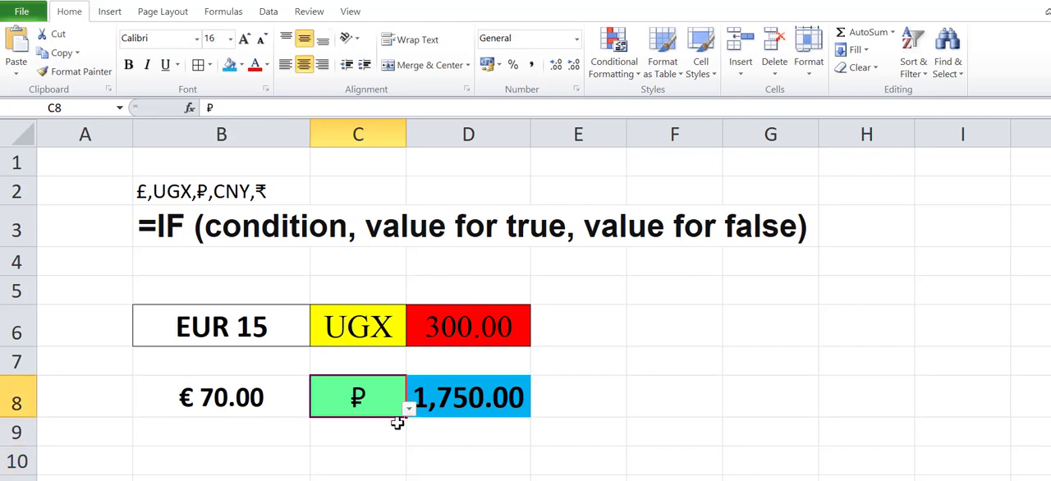
{"action": "left_click", "coordinate": [408, 409]}
{"action": "left_click", "coordinate": [353, 424]}
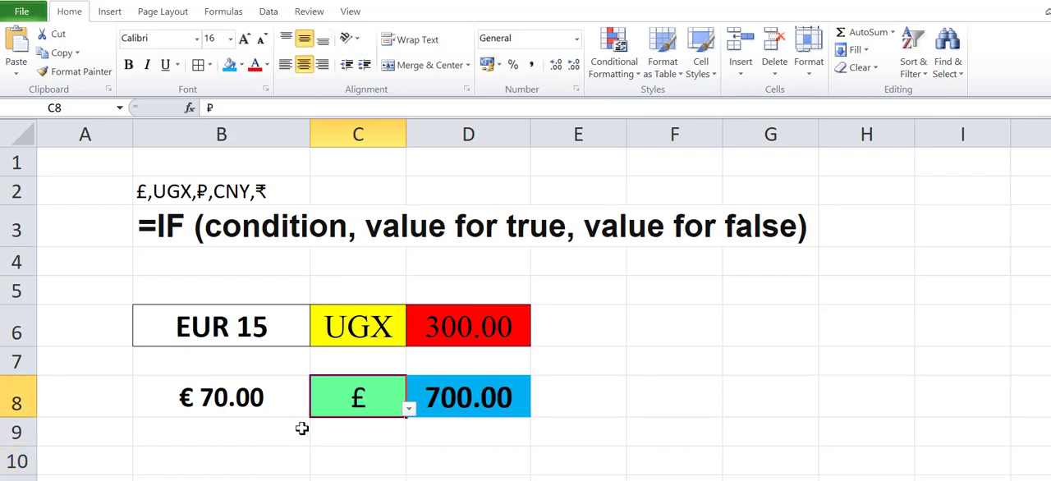
{"action": "left_click", "coordinate": [408, 408]}
{"action": "left_click", "coordinate": [290, 446]}
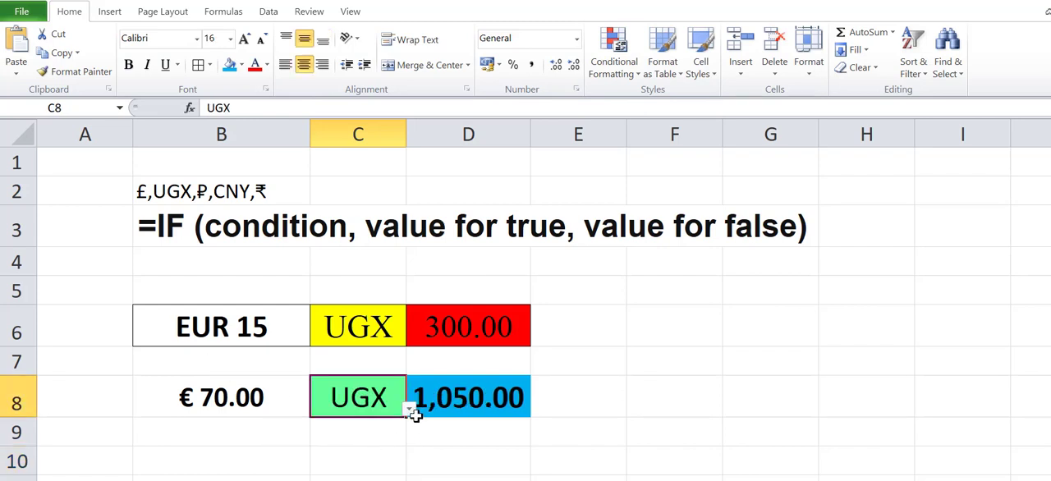
{"action": "left_click", "coordinate": [408, 409]}
{"action": "left_click", "coordinate": [368, 462]}
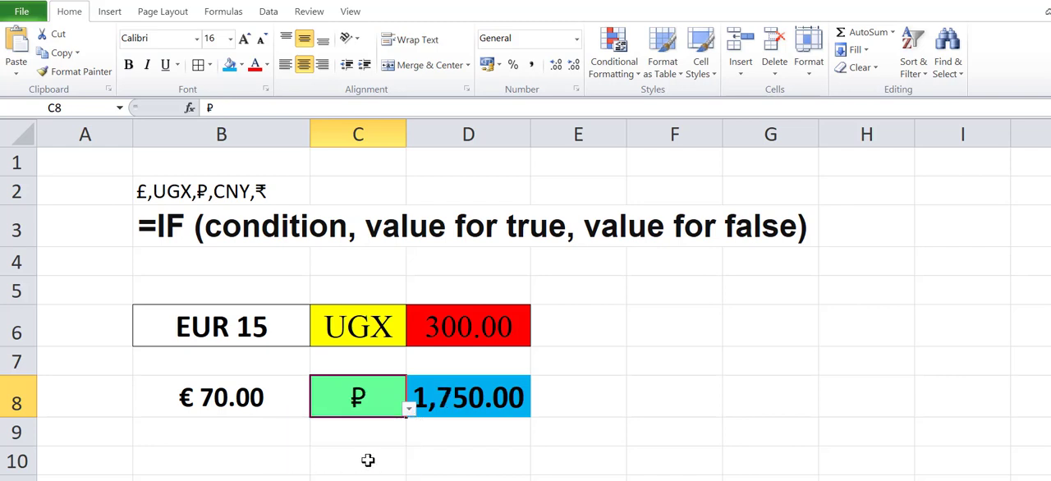
{"action": "left_click", "coordinate": [408, 408]}
{"action": "left_click", "coordinate": [353, 476]}
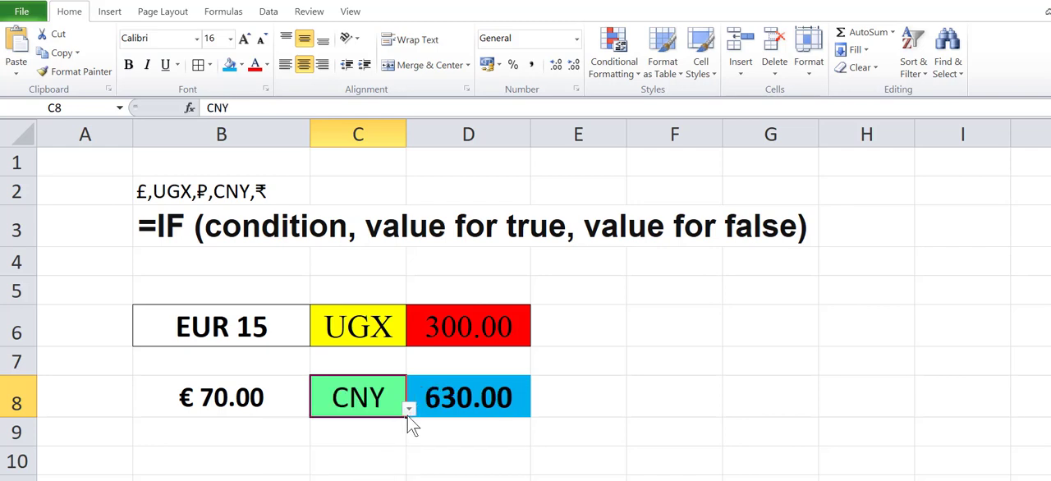
{"action": "left_click", "coordinate": [408, 408]}
{"action": "left_click", "coordinate": [395, 476]}
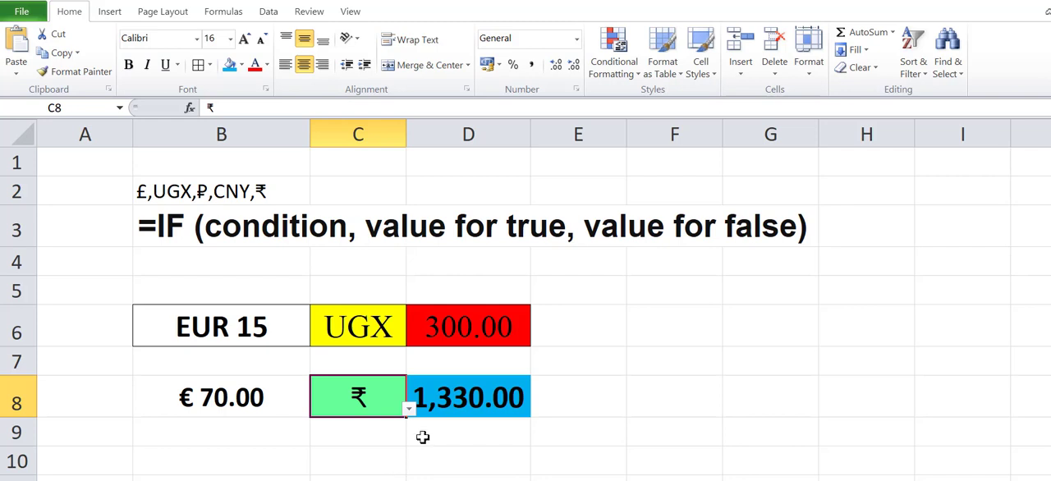
Step: Review D8's completed nested IF formula and its final "X" value for false, leaving the formula as it is
{"action": "left_click", "coordinate": [448, 393]}
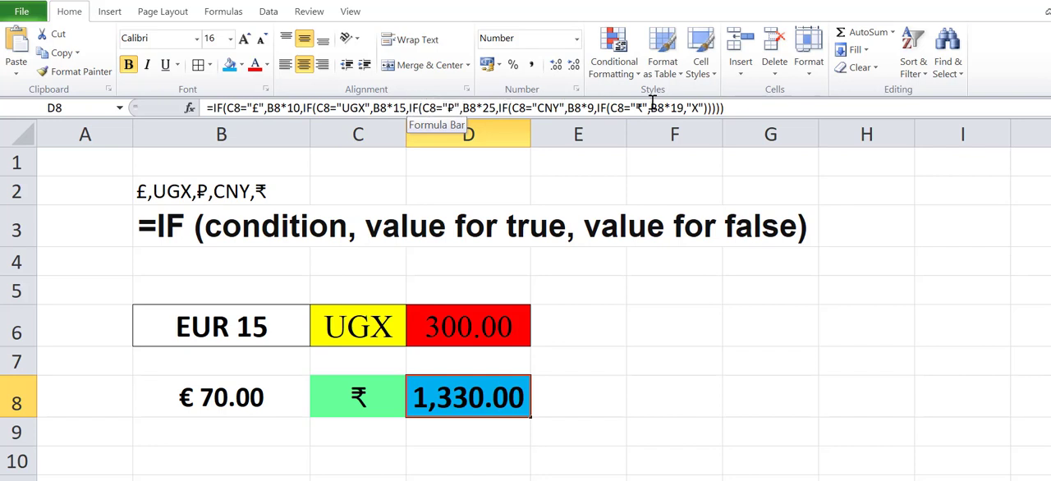
{"action": "double_click", "coordinate": [693, 107]}
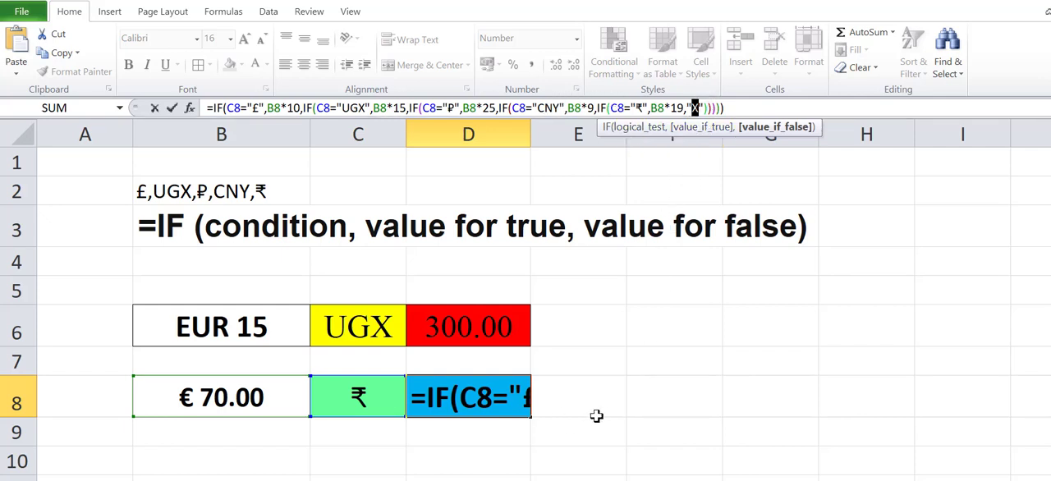
{"action": "key", "text": "ctrl+Return"}
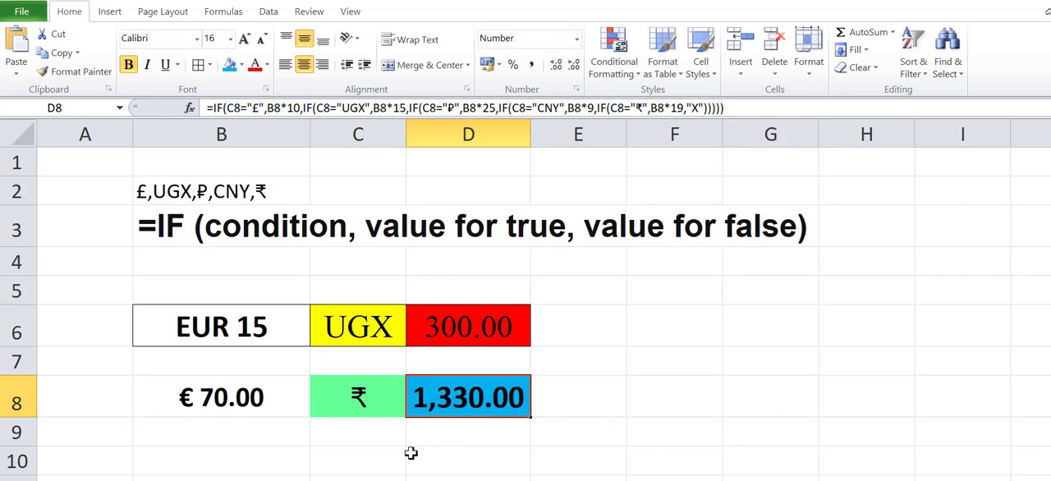
Step: Choose CNY as the currency in C8
{"action": "left_click", "coordinate": [400, 410]}
{"action": "left_click", "coordinate": [407, 409]}
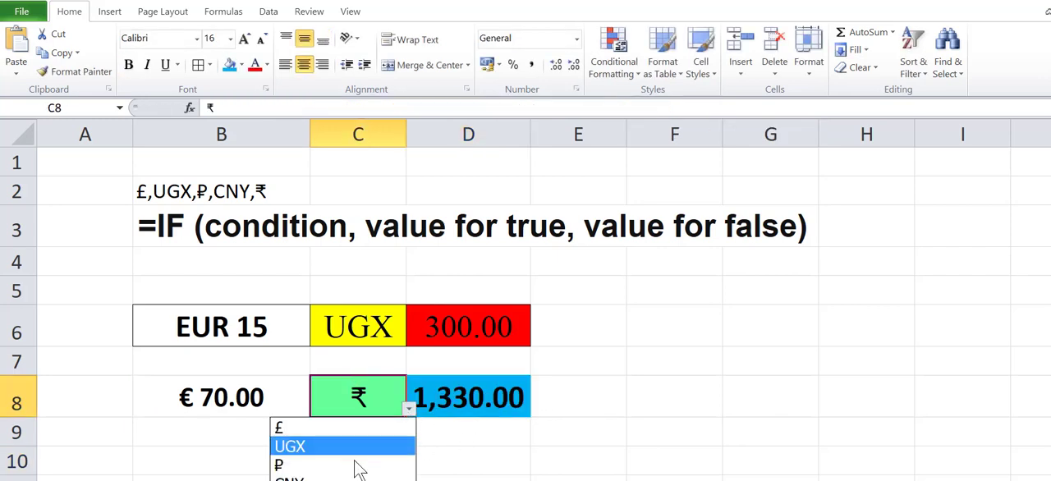
{"action": "left_click", "coordinate": [361, 475]}
Step: Fill the euro amount cell B8 with the recently used light yellow colour
{"action": "left_click", "coordinate": [181, 397]}
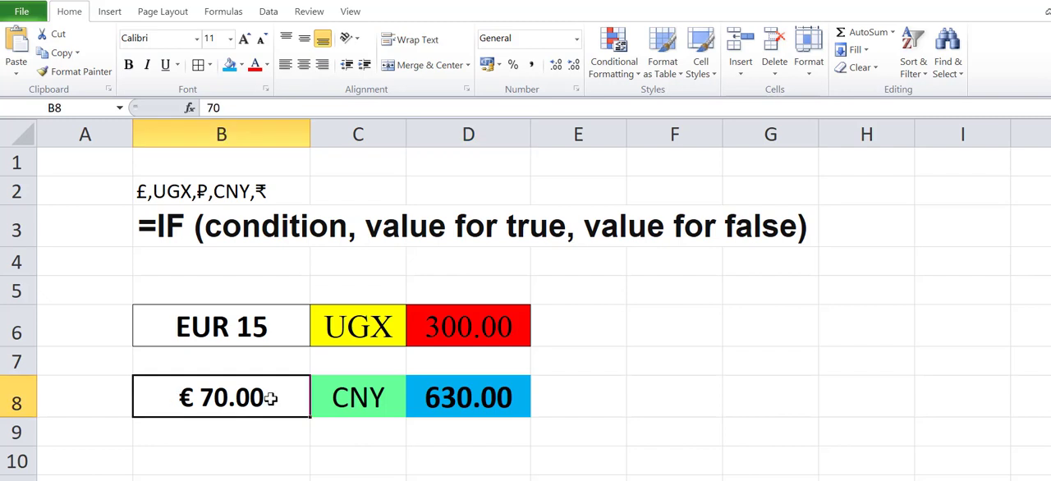
{"action": "left_click", "coordinate": [243, 67]}
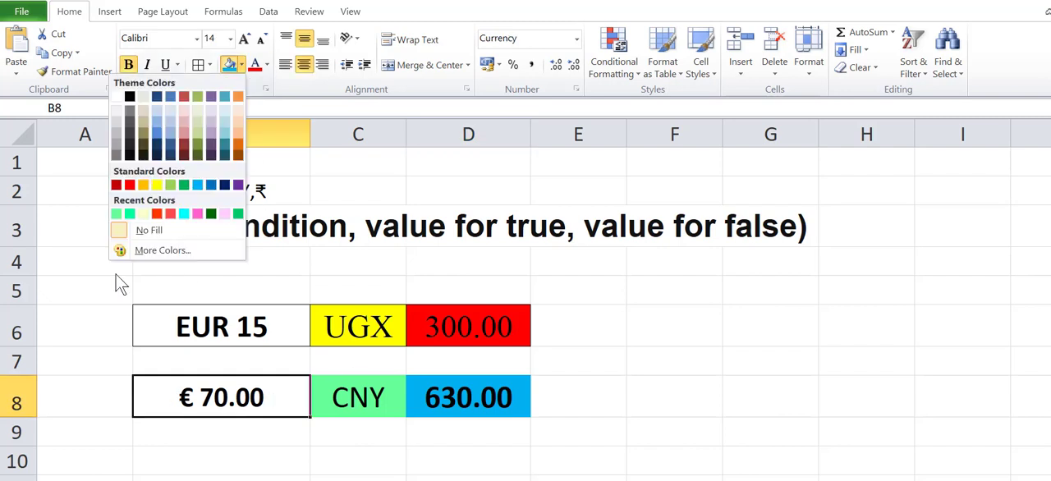
{"action": "left_click", "coordinate": [143, 214]}
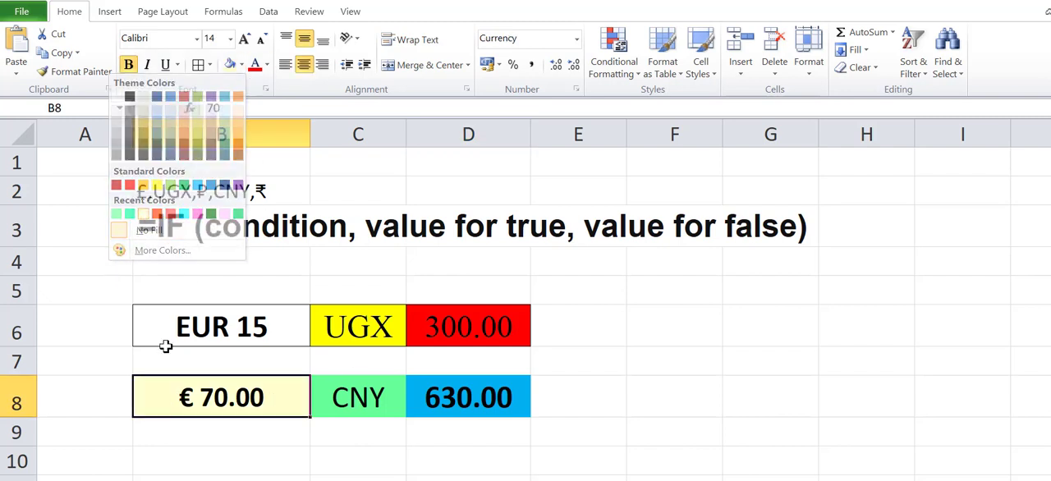
{"action": "left_click", "coordinate": [227, 464]}
Step: Apply all borders and a thick box border to the converter cells B8:D8
{"action": "left_click_drag", "start_coordinate": [302, 405], "coordinate": [467, 398]}
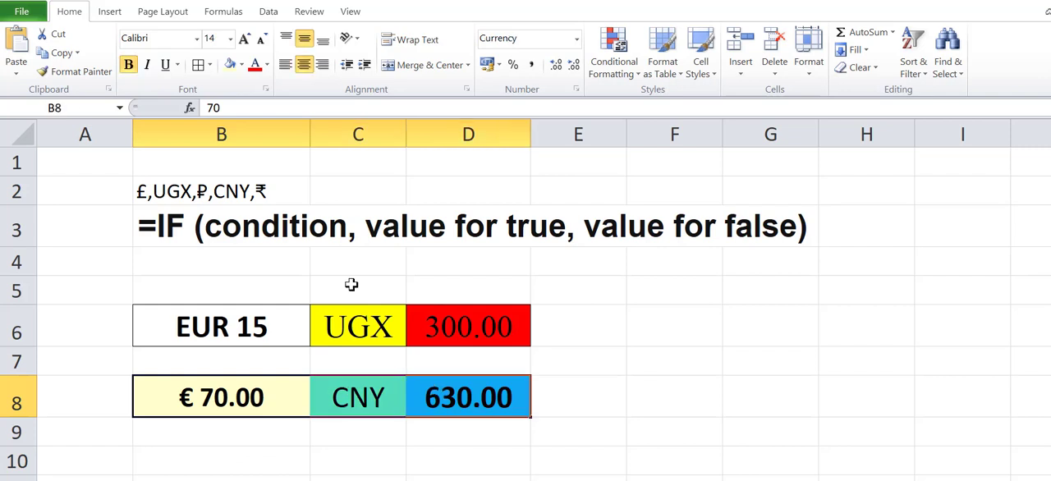
{"action": "left_click", "coordinate": [195, 65]}
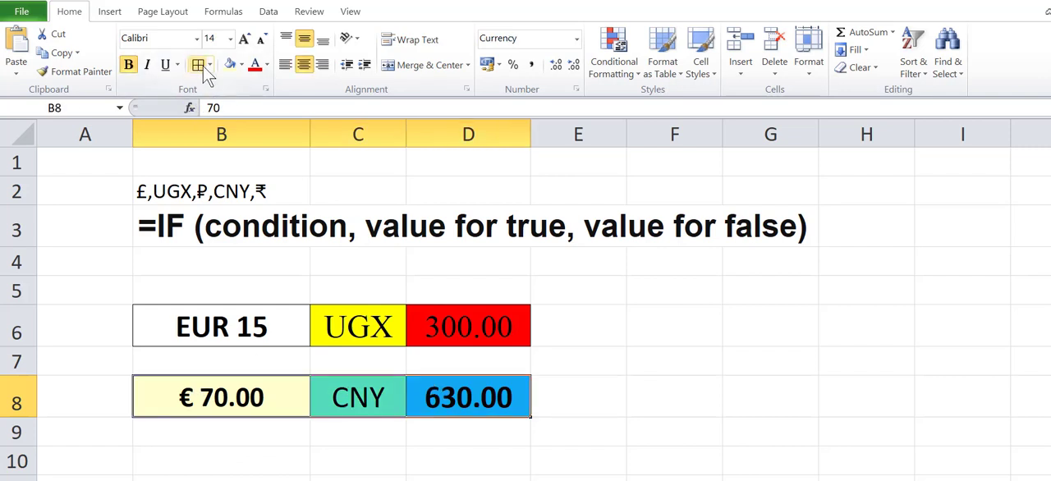
{"action": "left_click", "coordinate": [209, 65]}
{"action": "left_click", "coordinate": [99, 236]}
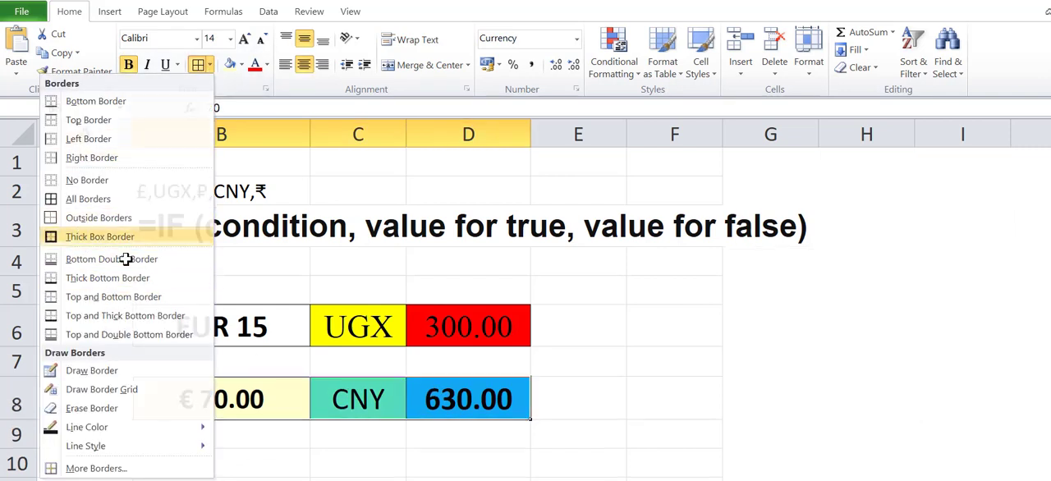
{"action": "left_click", "coordinate": [298, 469]}
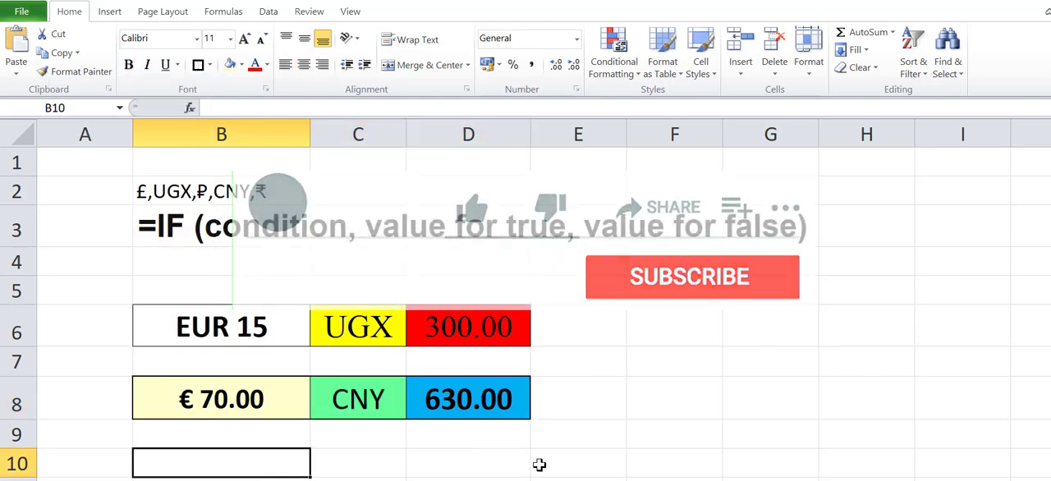